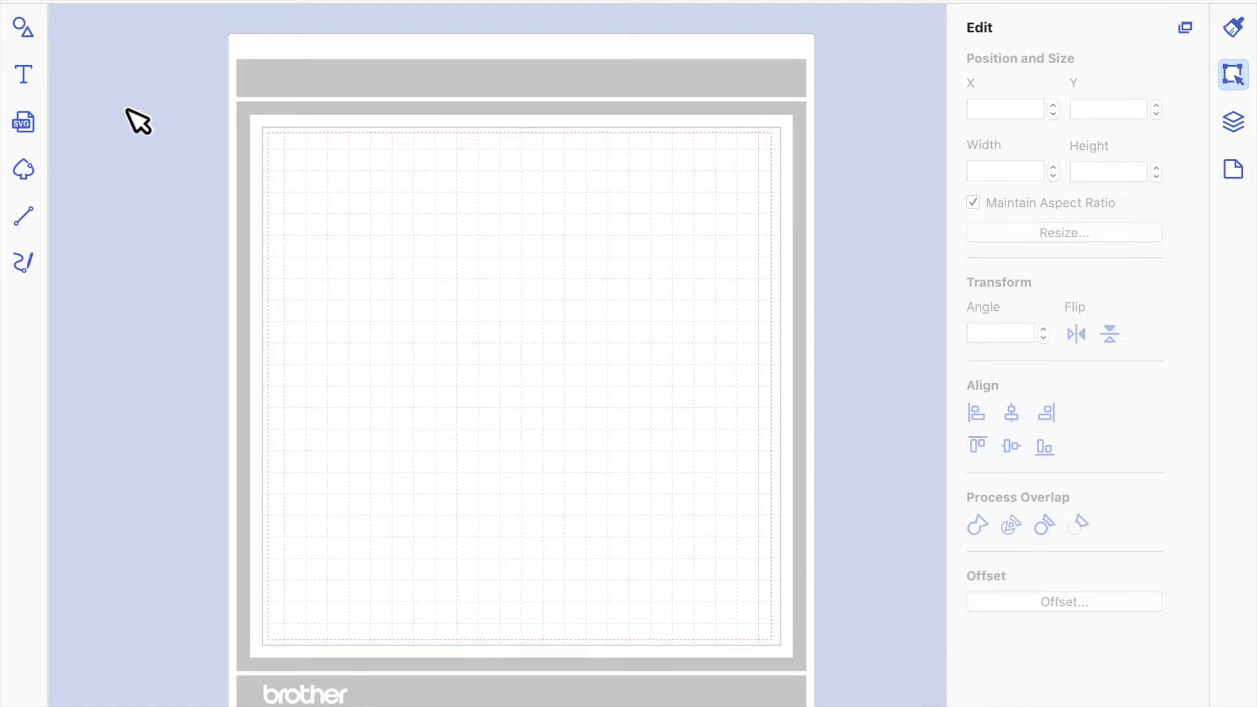
# - Add the slightly rounded square shape and move it to about X 2.50", Y 2.06" on the mat
pyautogui.click(21, 27)
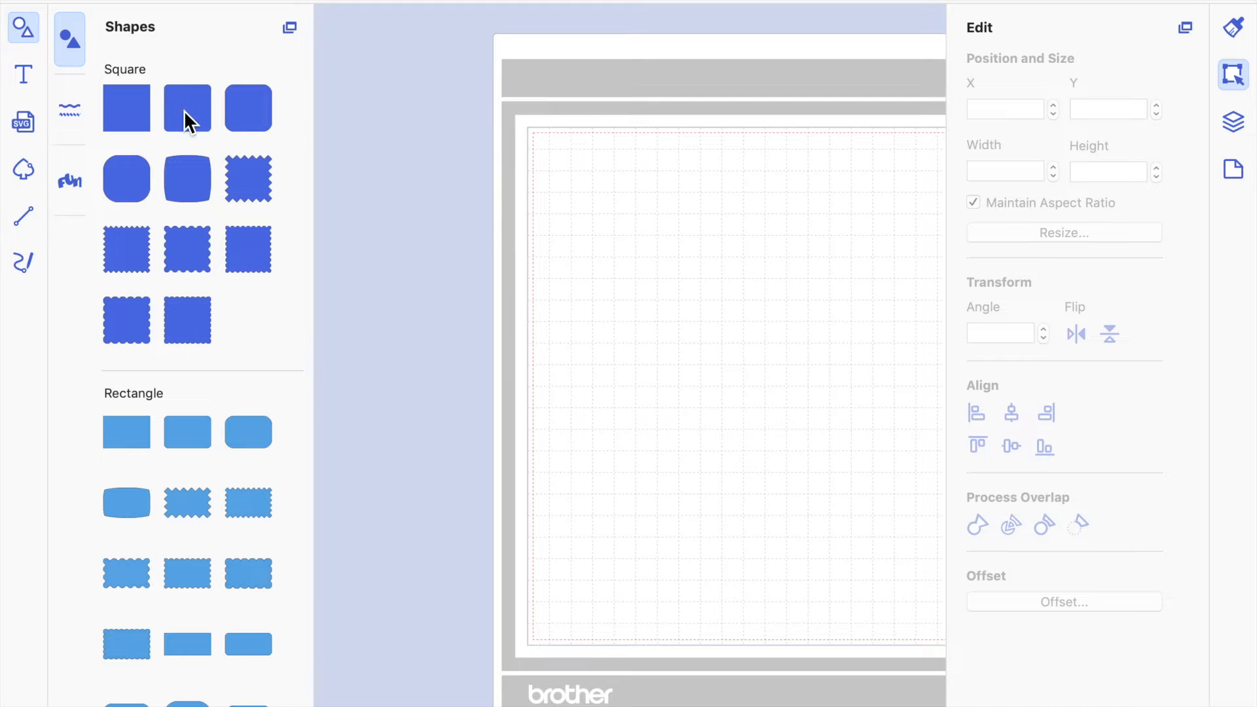
pyautogui.click(184, 112)
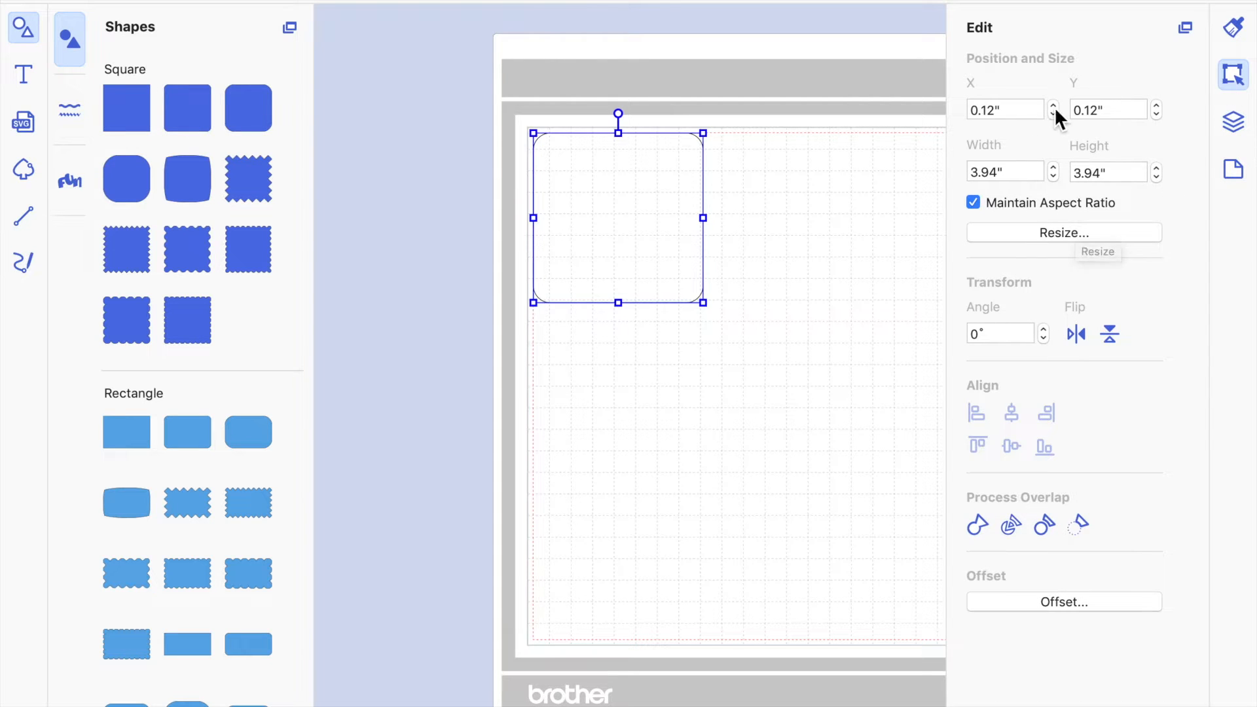
pyautogui.click(21, 32)
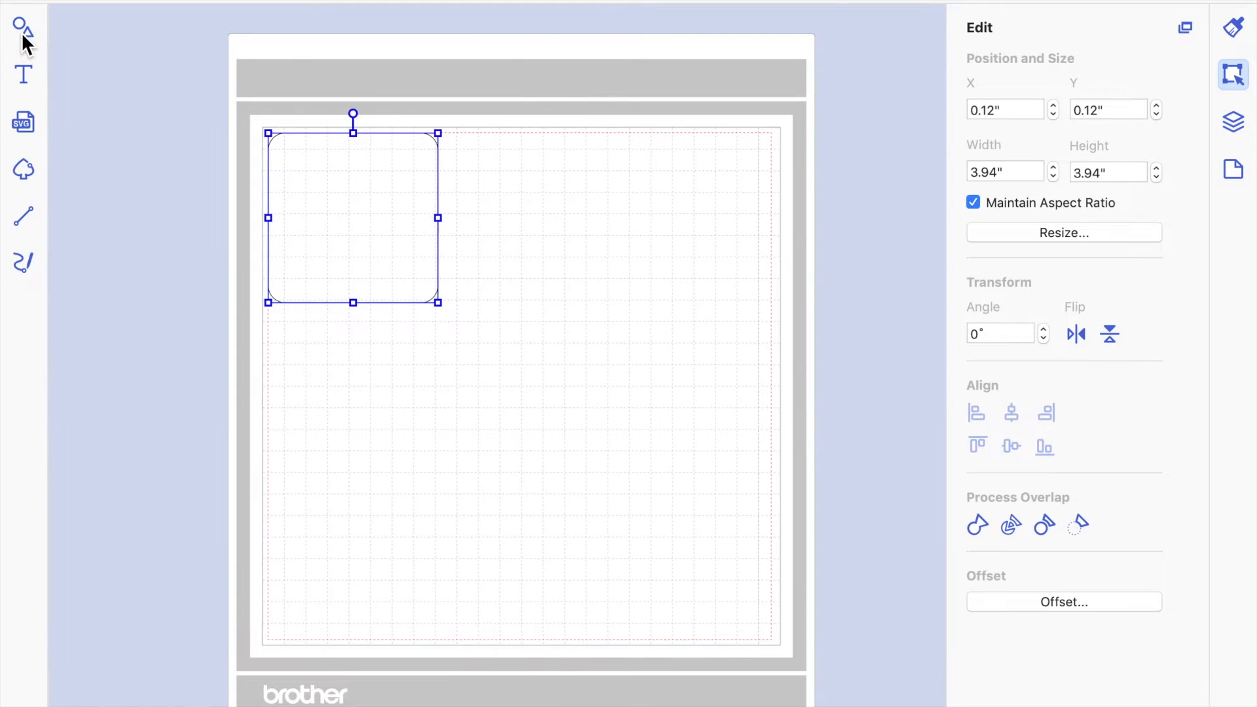
pyautogui.click(355, 235)
pyautogui.moveTo(355, 235); pyautogui.dragTo(445, 331)
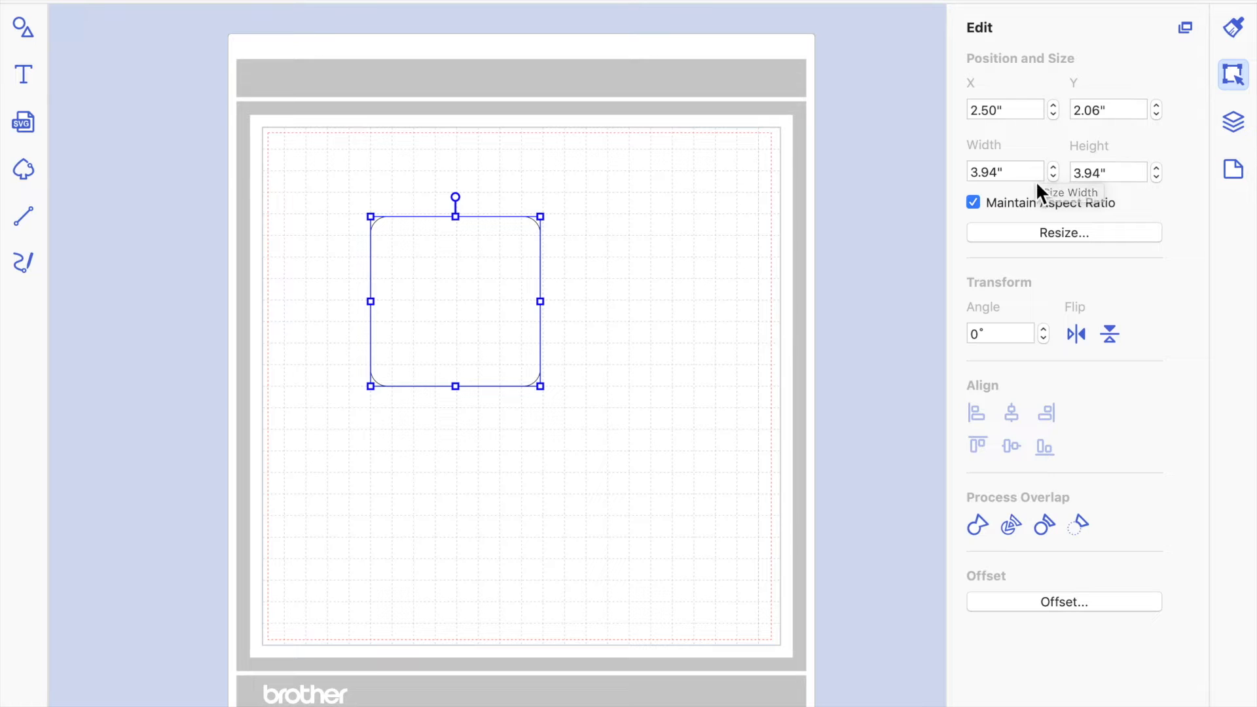
# - Resize the rounded square to a width of 1" with its aspect ratio maintained
pyautogui.click(1003, 172)
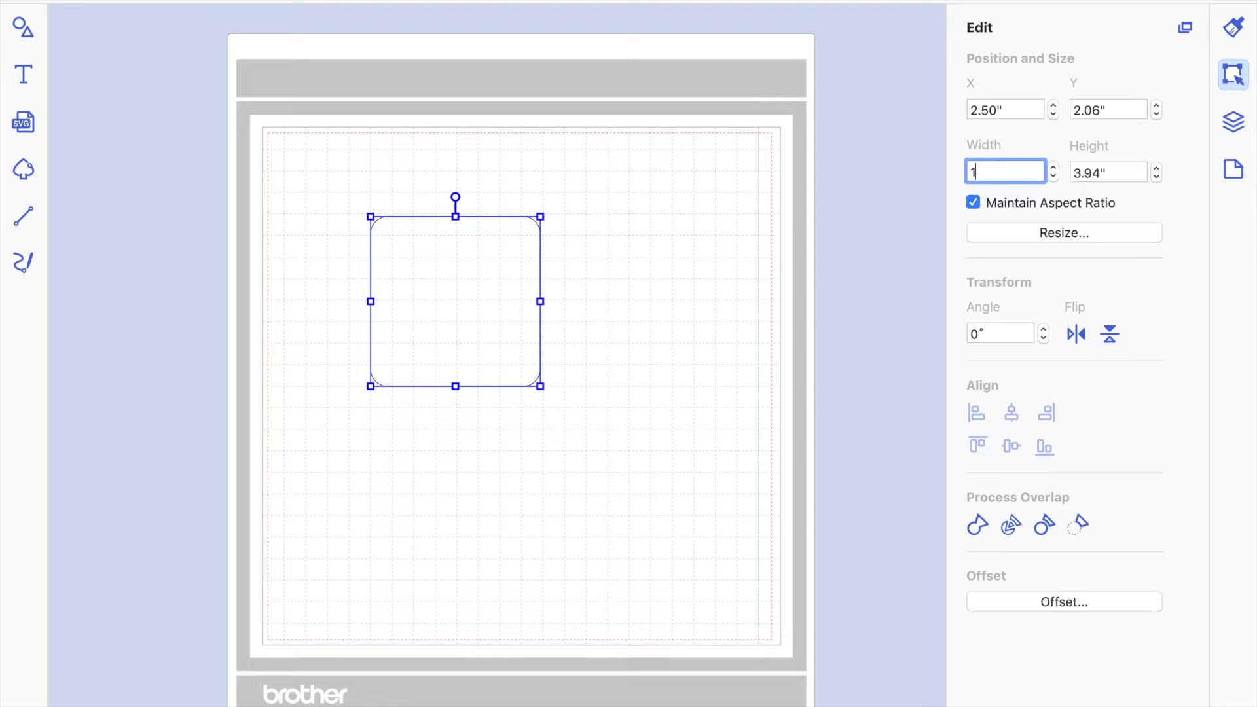
pyautogui.press('Return')
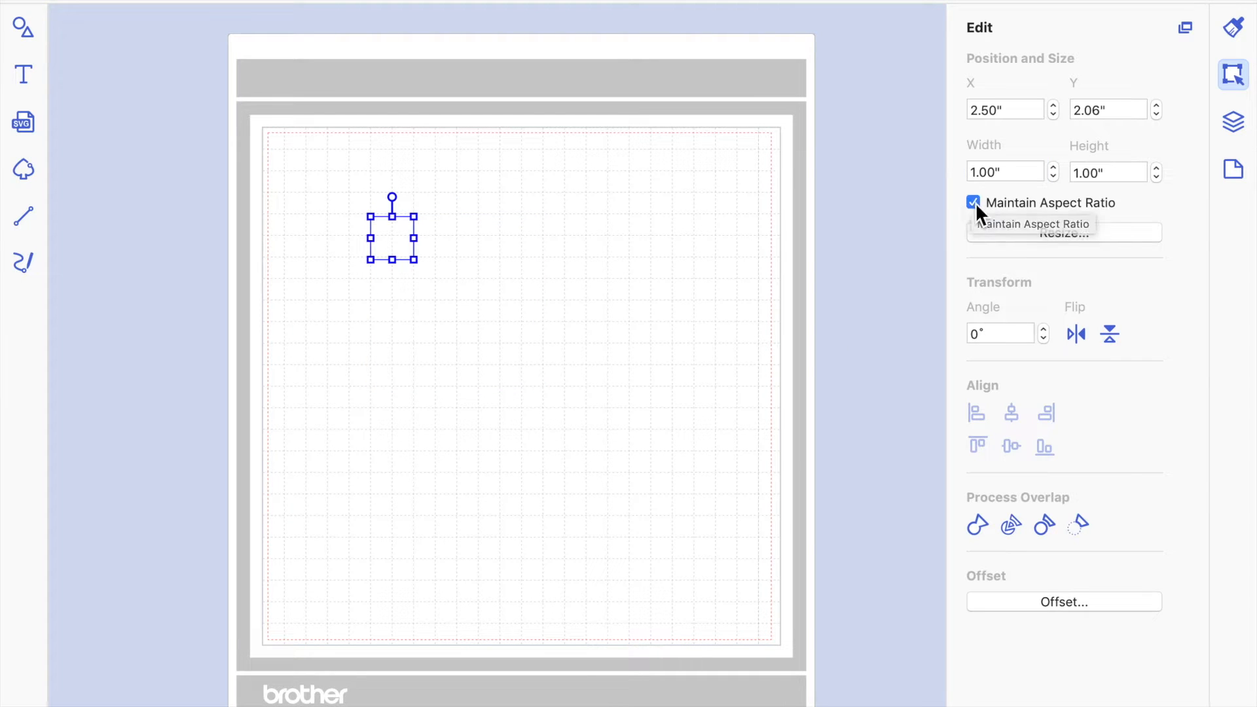
pyautogui.click(461, 297)
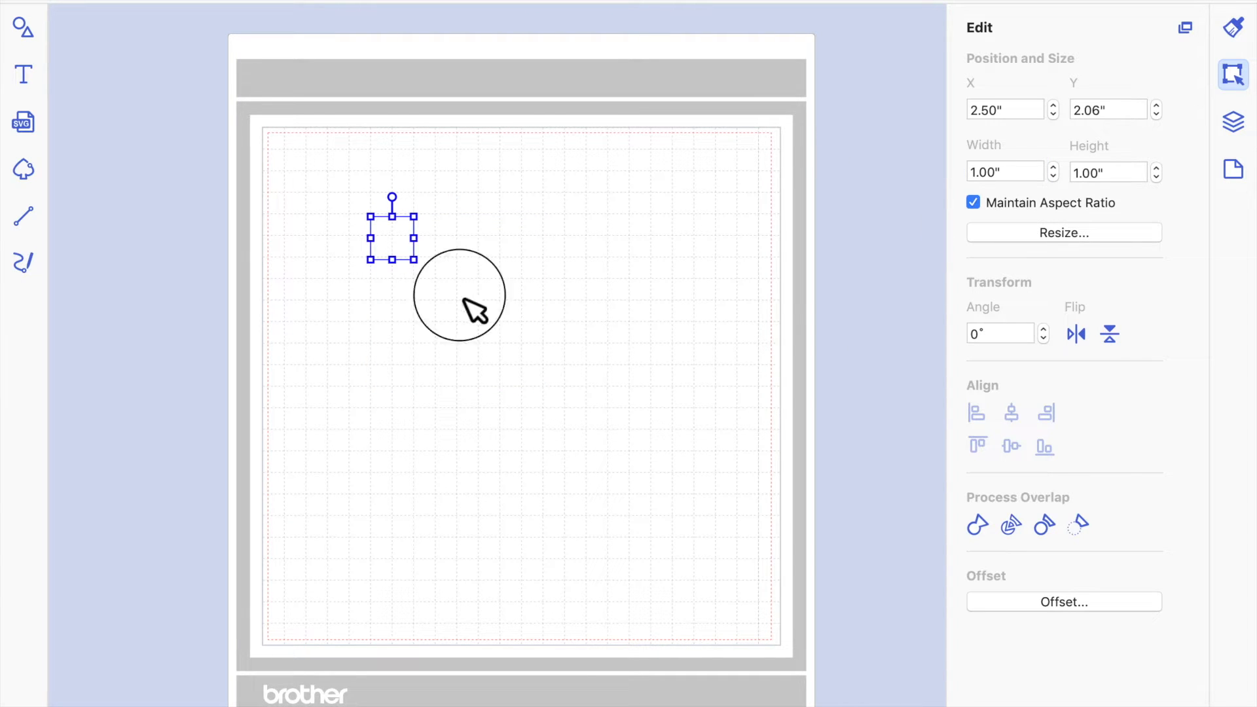
# - Copy the 1" rounded square and paste ten copies of it onto the mat
pyautogui.click(405, 251)
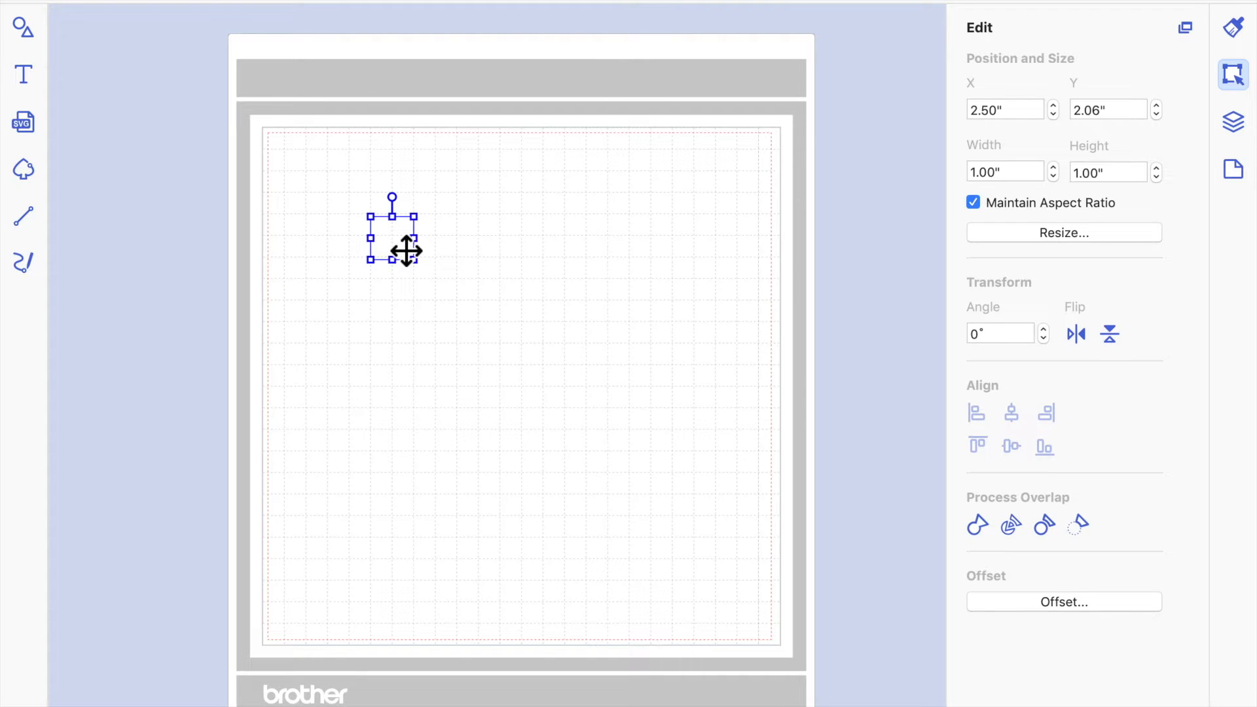
pyautogui.click(434, 365)
pyautogui.click(411, 252)
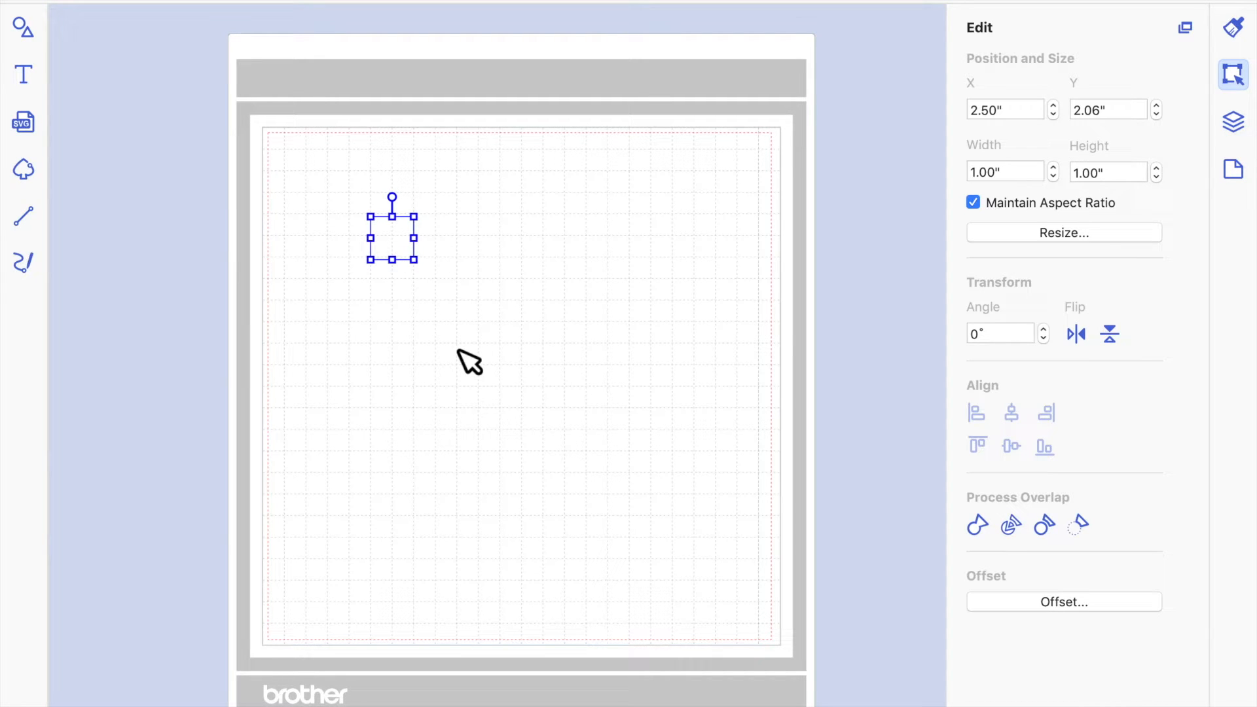
pyautogui.press('super+v')
pyautogui.press('super+v')
pyautogui.press('super+v')
pyautogui.press('super+v')
pyautogui.press('super+v')
pyautogui.press('super+v')
pyautogui.press('super+v')
pyautogui.press('super+v')
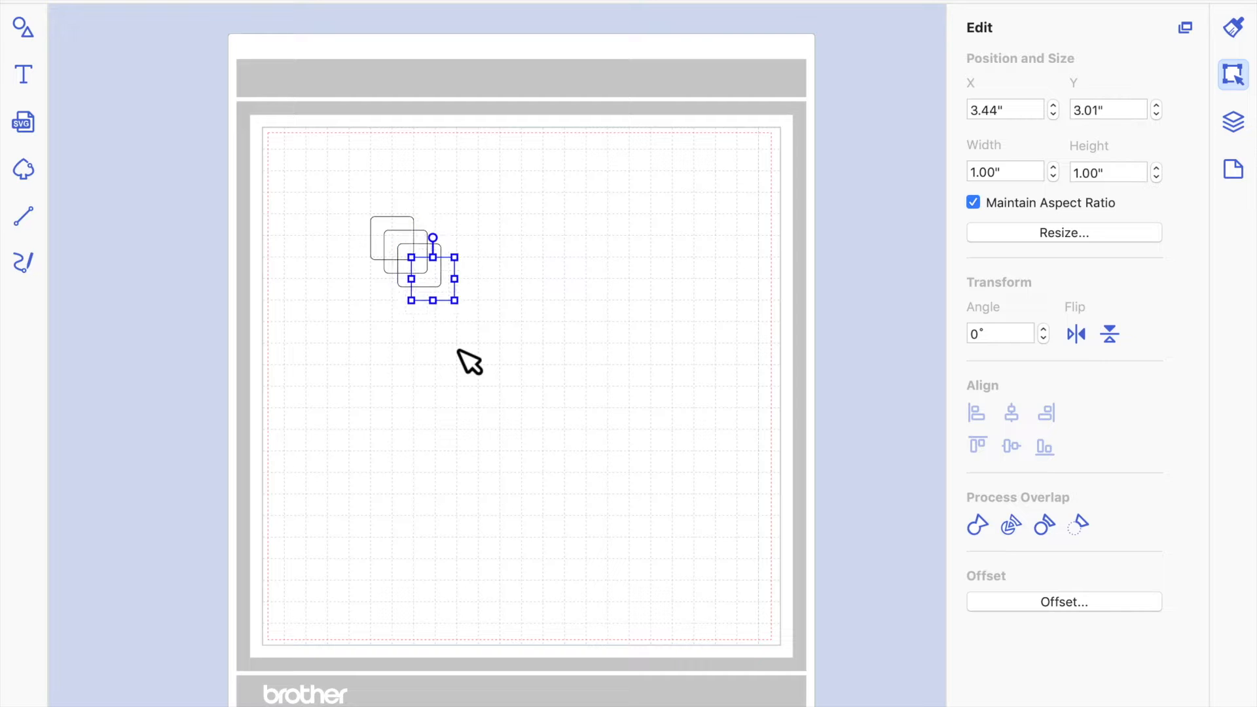
pyautogui.press('super+v')
pyautogui.press('super+v')
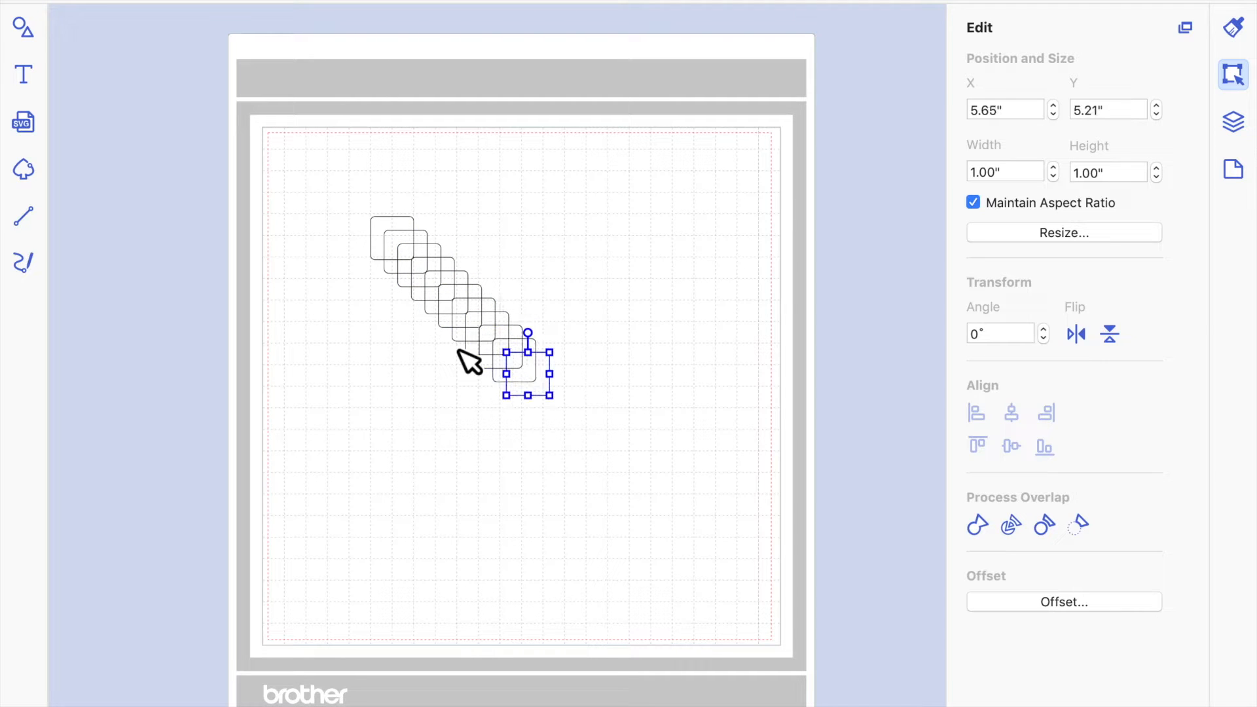
# - Spread the stacked square copies apart across the mat so each can be picked individually
pyautogui.moveTo(522, 382); pyautogui.dragTo(391, 460)
pyautogui.moveTo(408, 252); pyautogui.dragTo(438, 229)
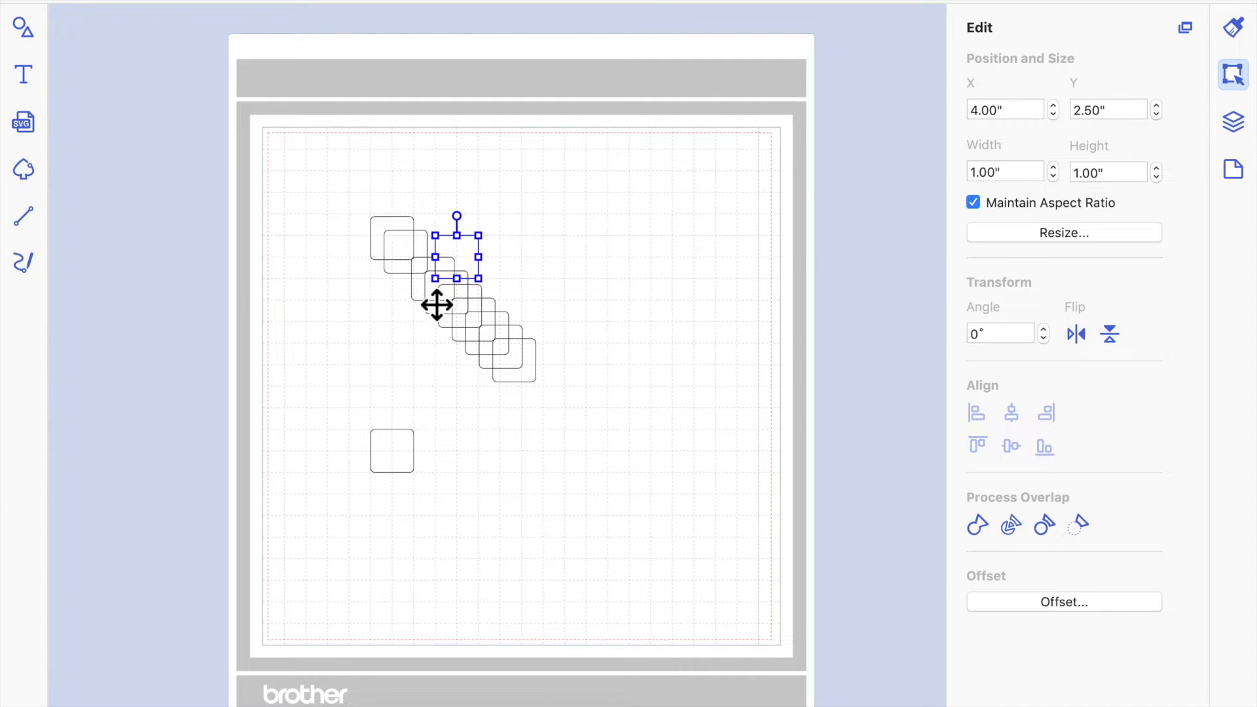
pyautogui.moveTo(519, 364); pyautogui.dragTo(485, 468)
pyautogui.moveTo(472, 267); pyautogui.dragTo(554, 408)
pyautogui.moveTo(415, 256); pyautogui.dragTo(473, 255)
pyautogui.moveTo(443, 294); pyautogui.dragTo(627, 189)
pyautogui.moveTo(528, 346); pyautogui.dragTo(633, 383)
pyautogui.moveTo(491, 332); pyautogui.dragTo(564, 486)
pyautogui.click(457, 237)
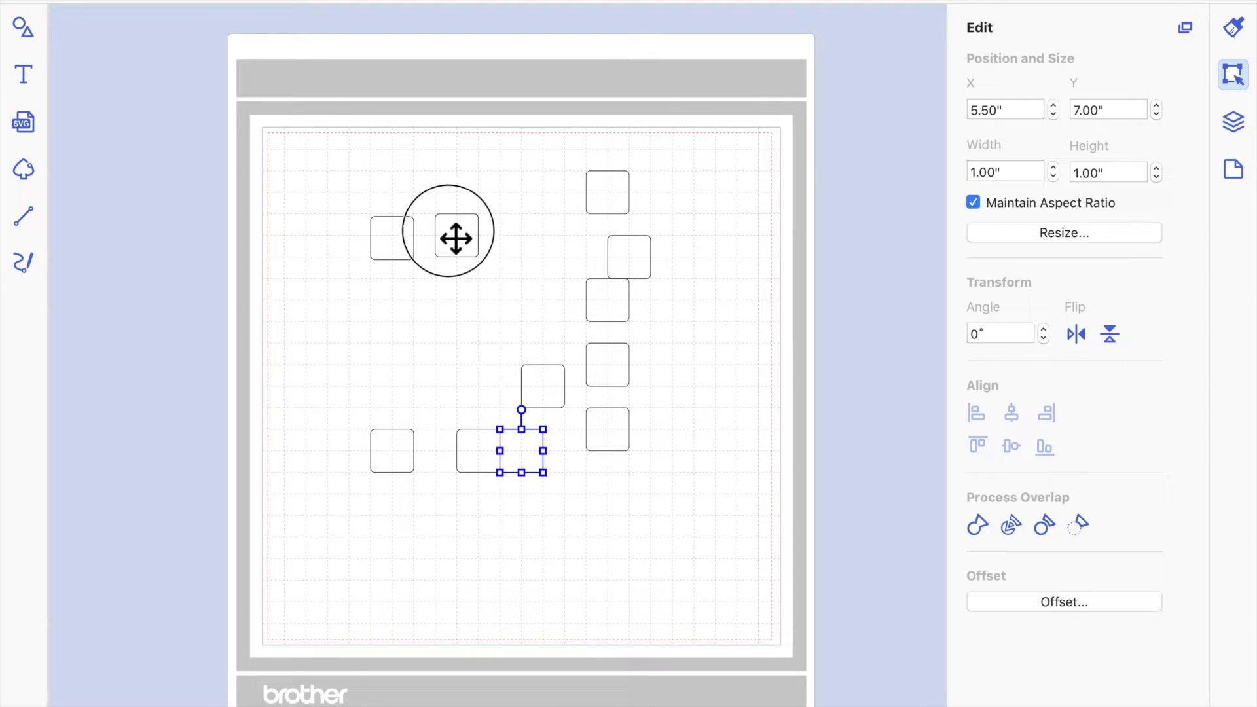
# - Show the artboard grid settings and nudge the upper-left square up and left onto the grid lines
pyautogui.click(1235, 173)
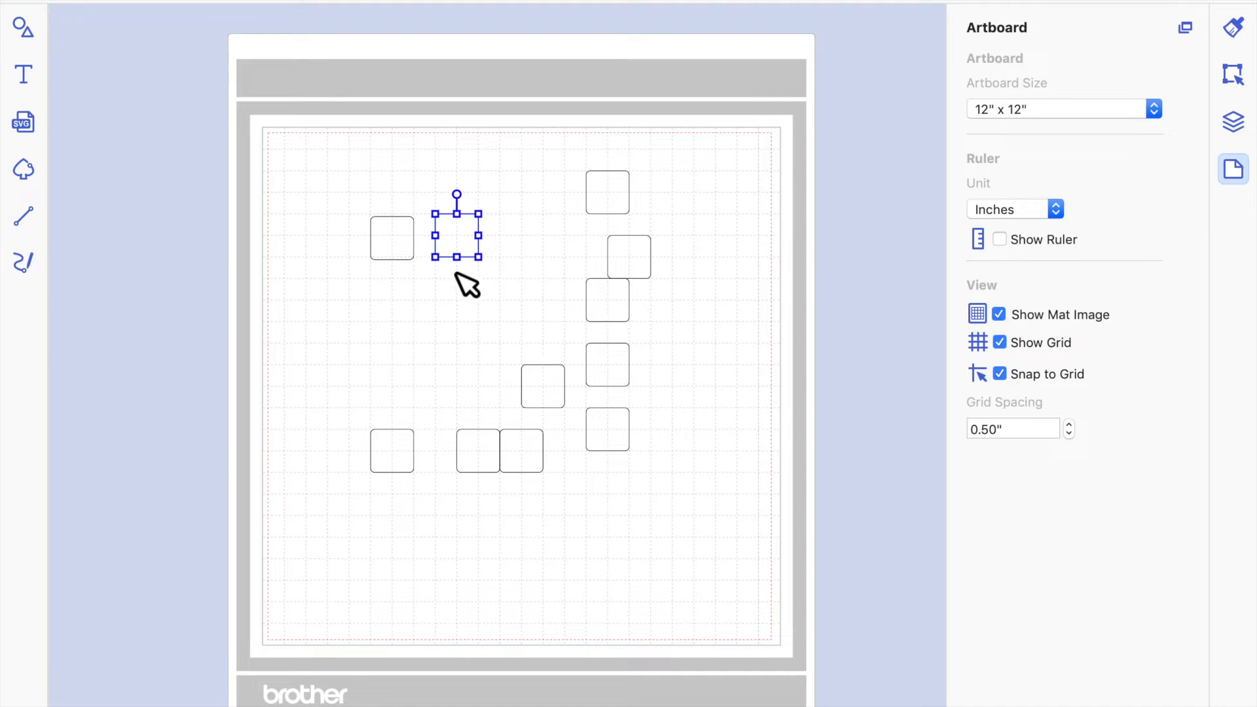
pyautogui.click(458, 245)
pyautogui.click(476, 365)
pyautogui.click(458, 242)
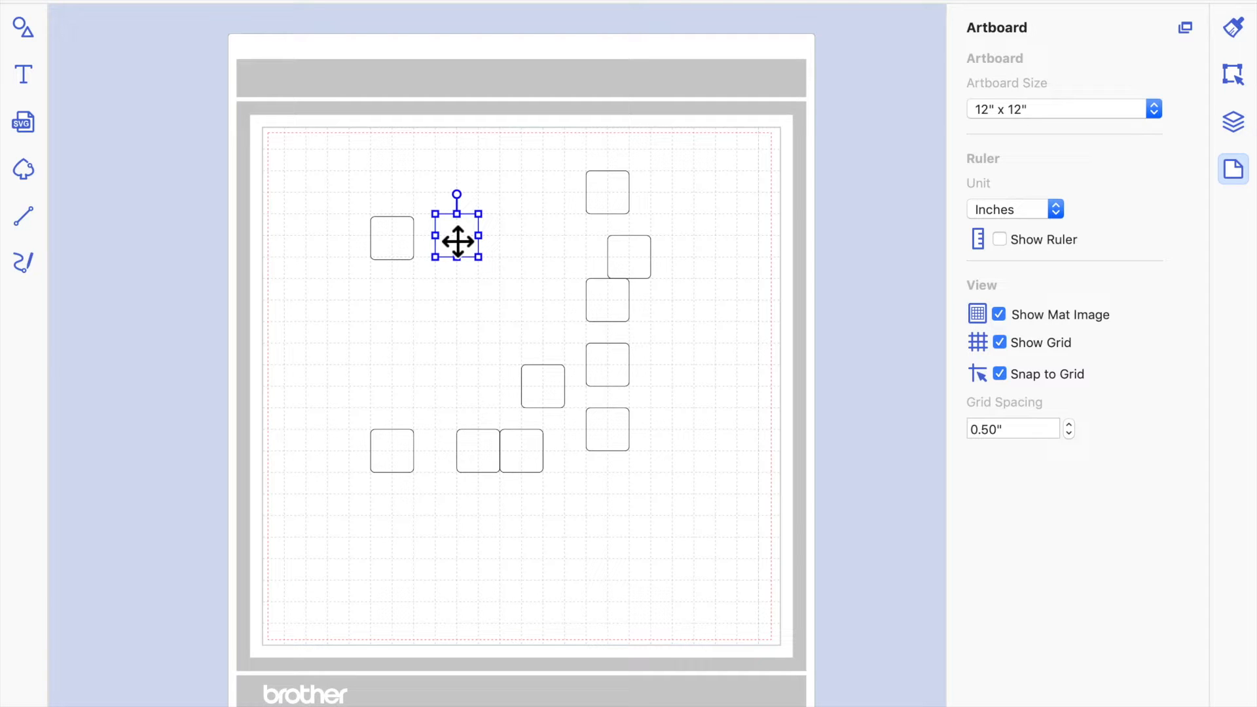
pyautogui.click(407, 245)
pyautogui.press('Up')
pyautogui.press('Left')
pyautogui.click(385, 292)
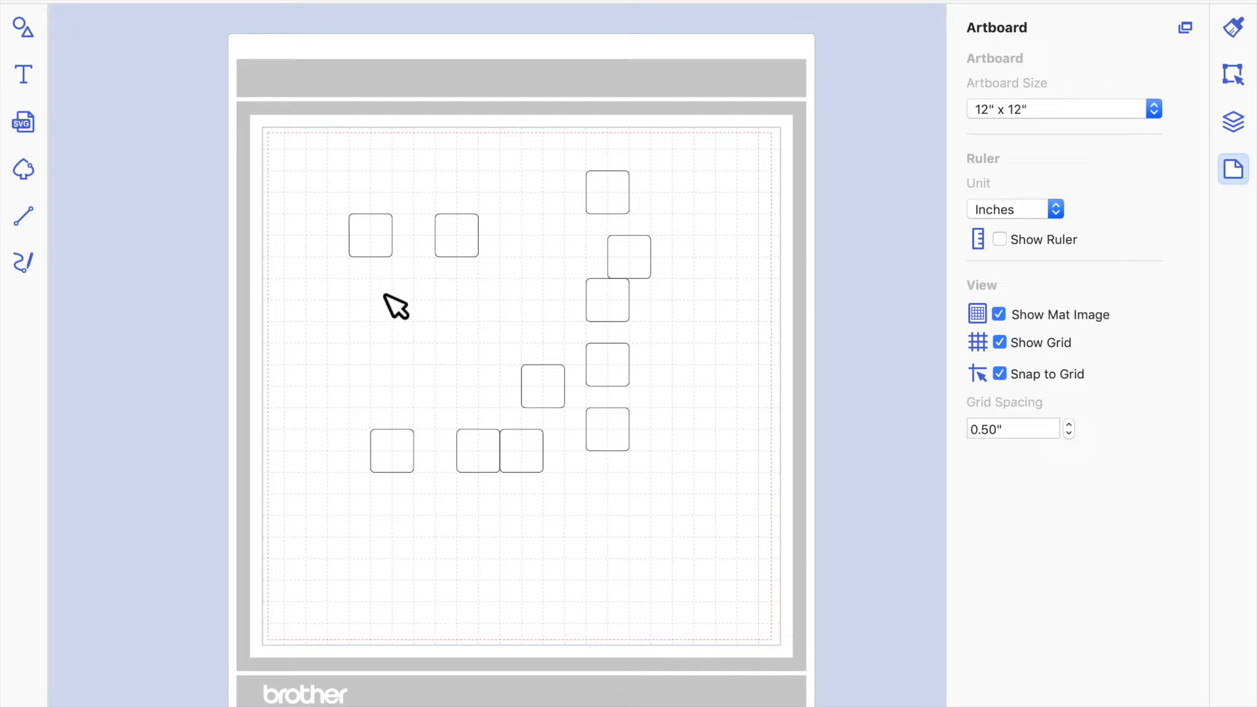
# - Nudge the second square one grid space left, leaving a half-inch gap to the first square
pyautogui.click(456, 244)
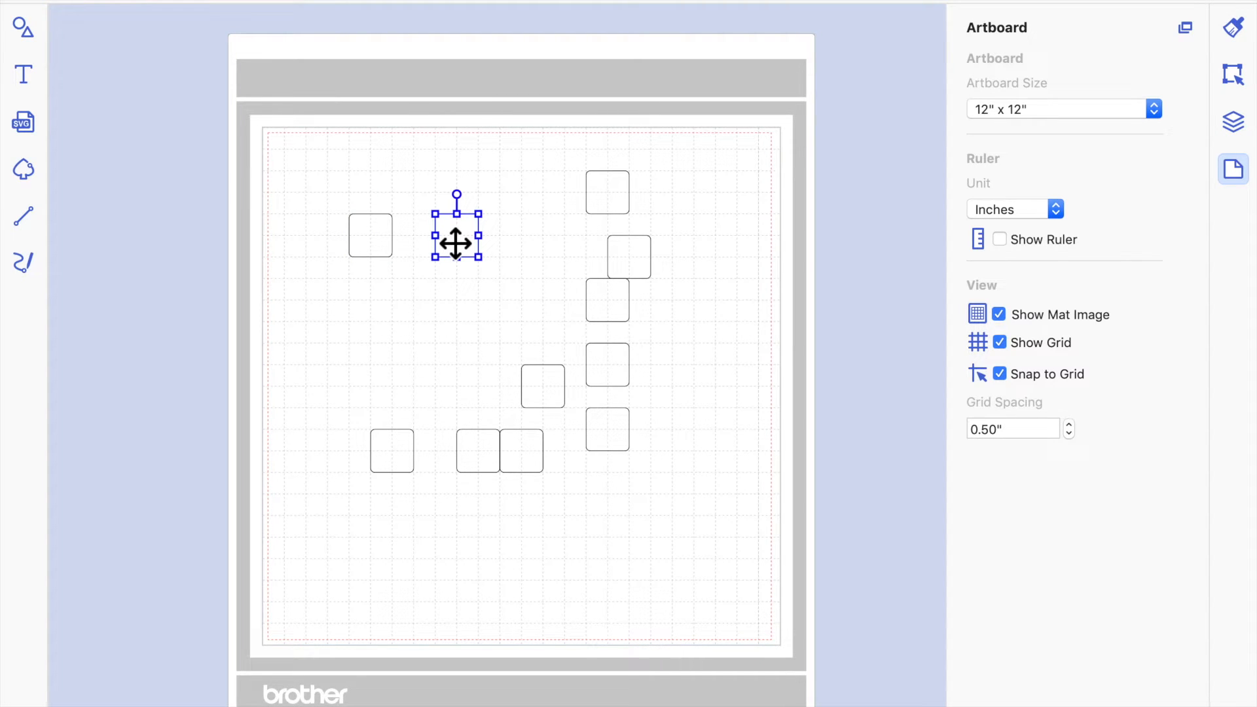
pyautogui.press('Left')
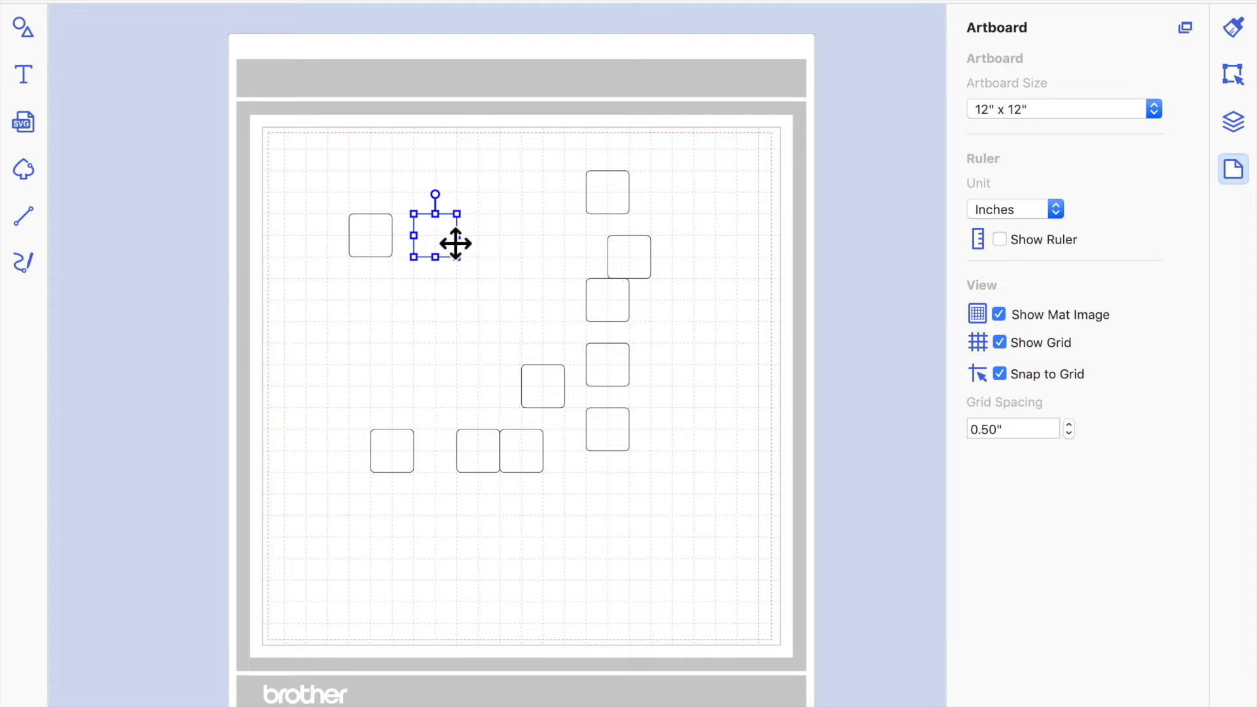
pyautogui.click(440, 348)
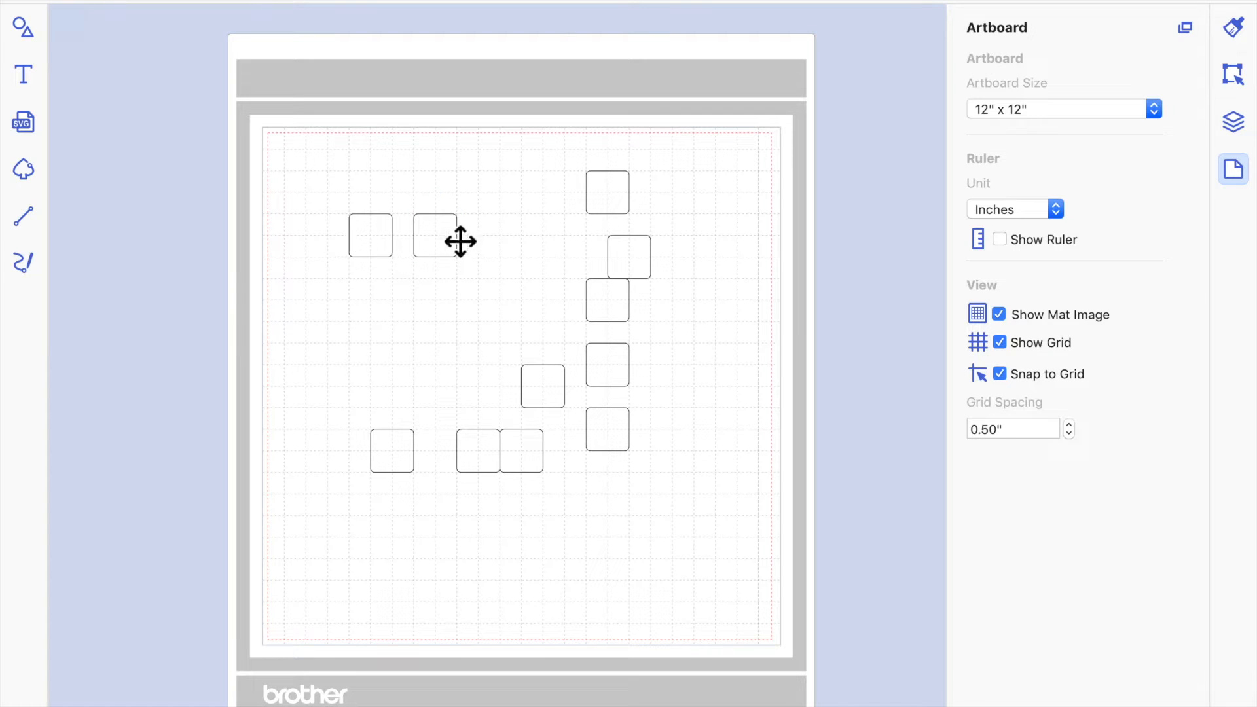
# - Nudge the uppermost square left and down into the row as its third square, with a half-inch gap
pyautogui.click(611, 204)
pyautogui.press('Left')
pyautogui.press('Left')
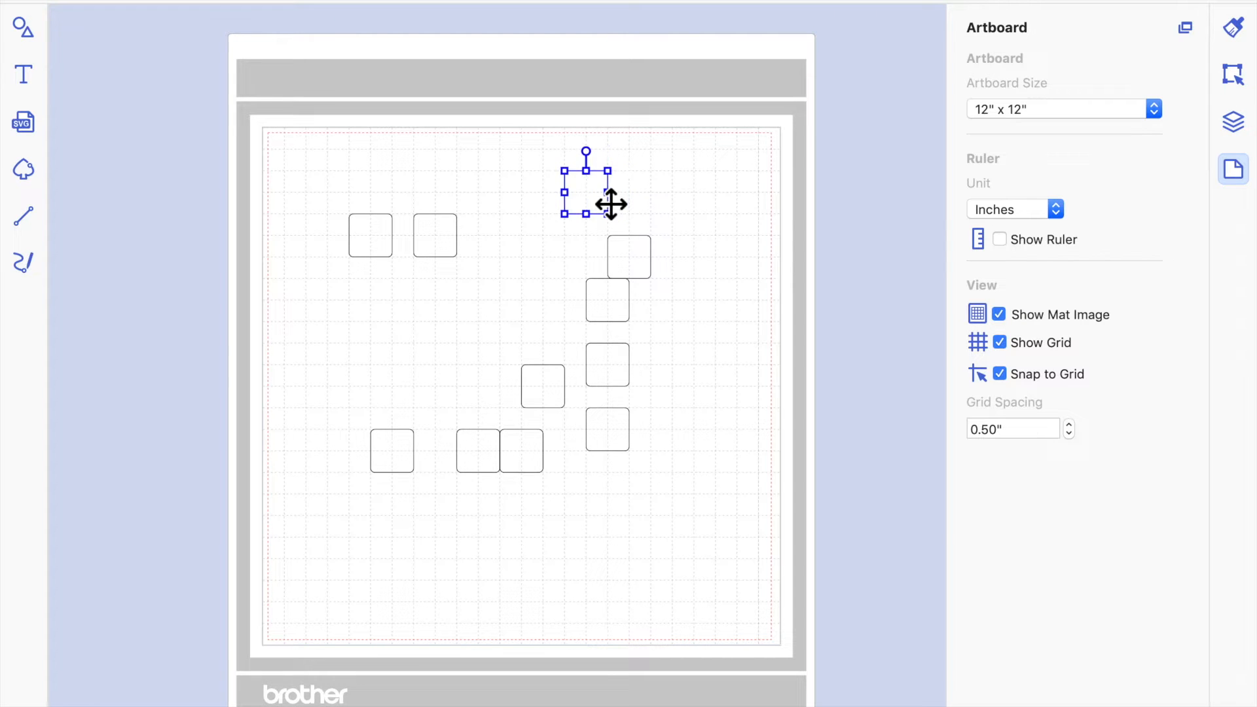
pyautogui.press('Left')
pyautogui.press('Left')
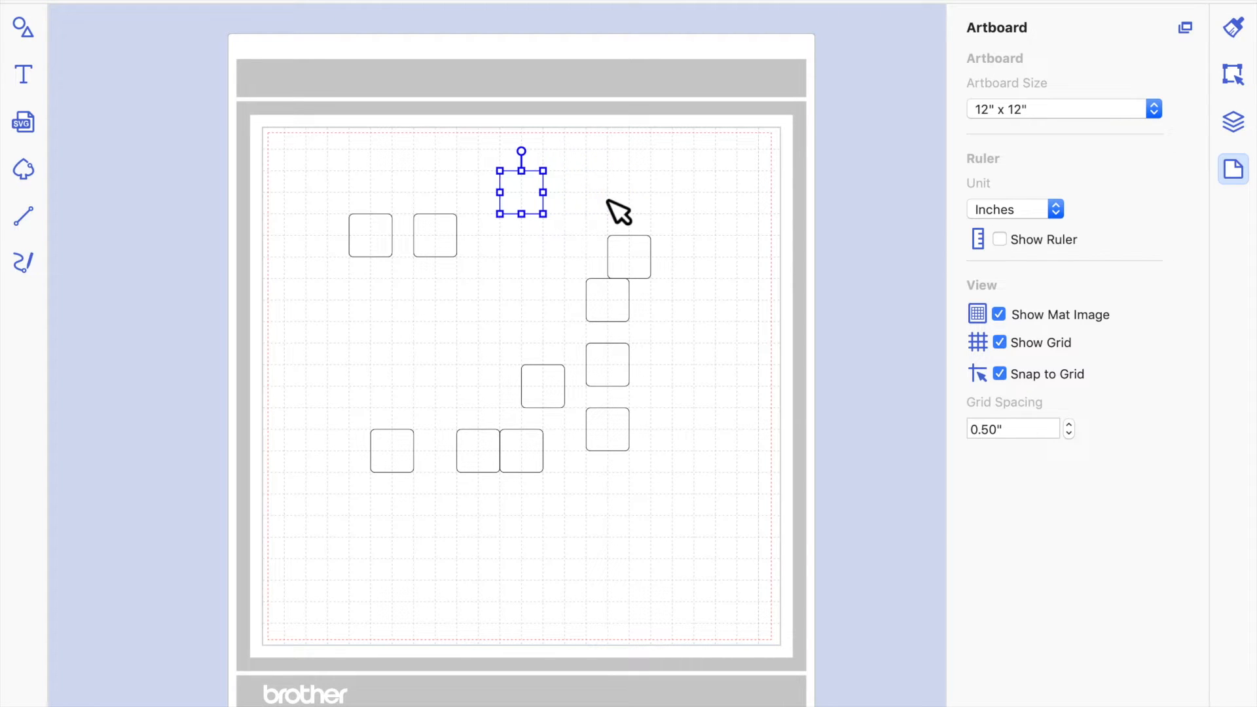
pyautogui.press('Left')
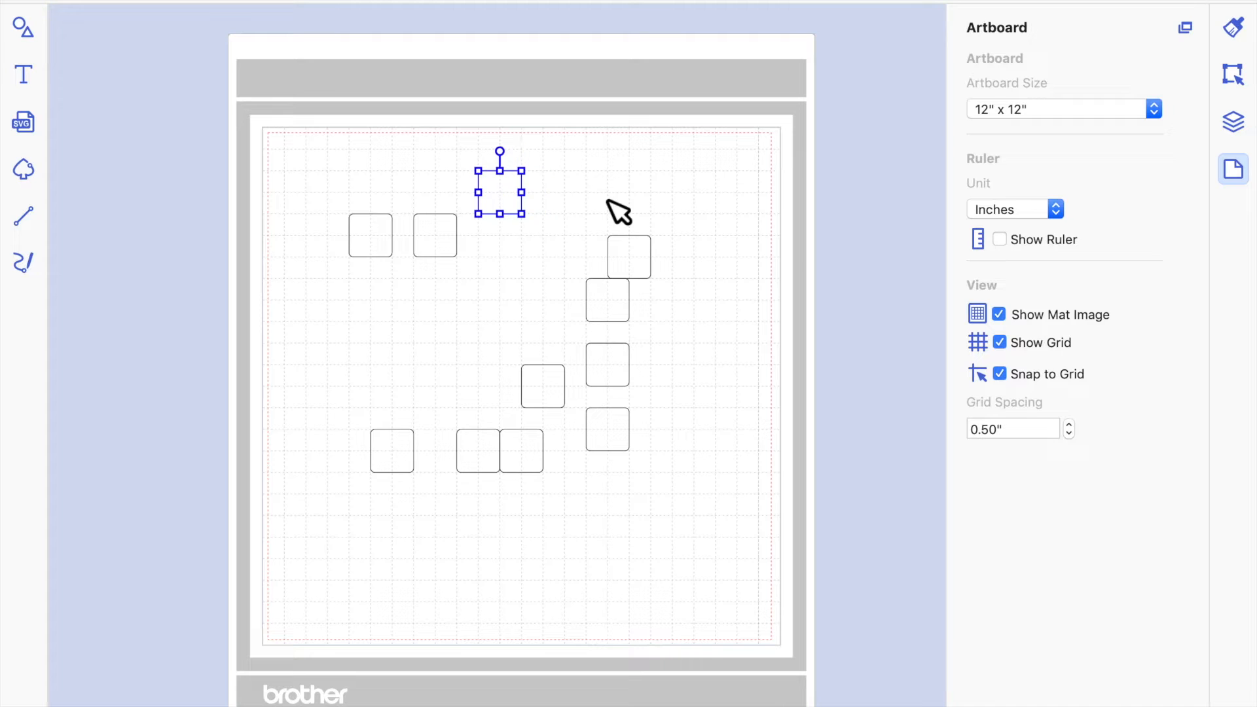
pyautogui.press('Down')
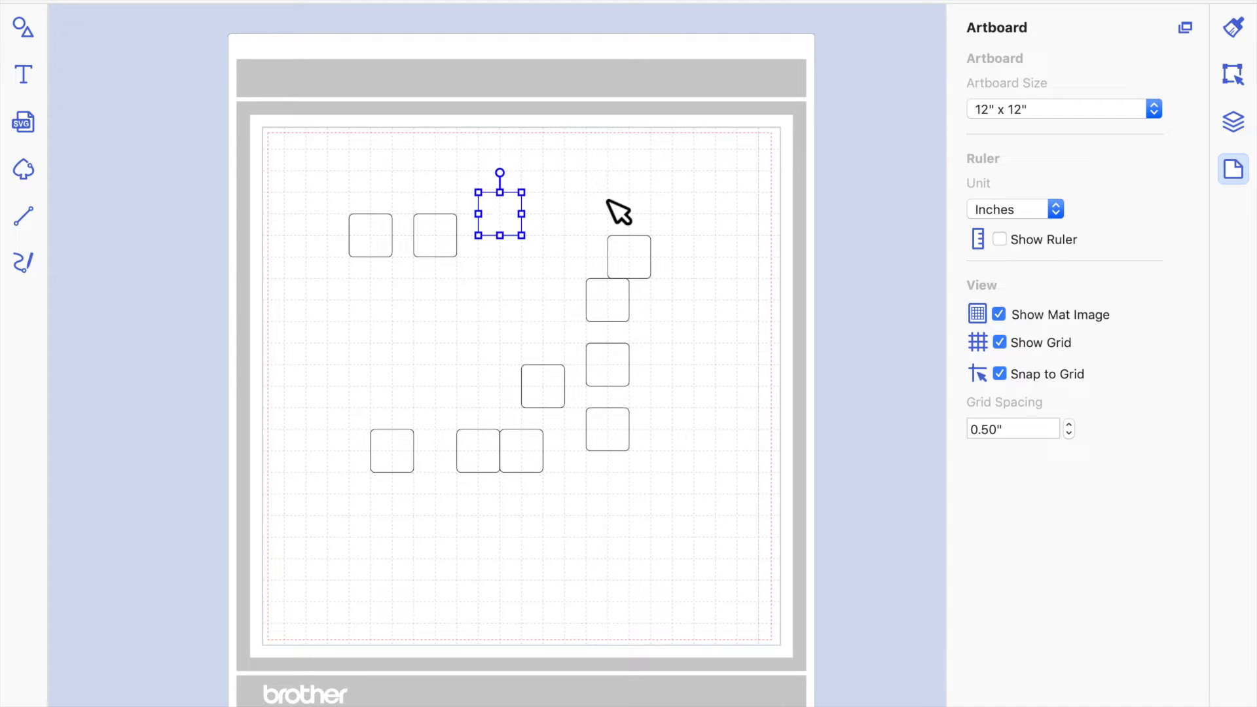
pyautogui.press('Down')
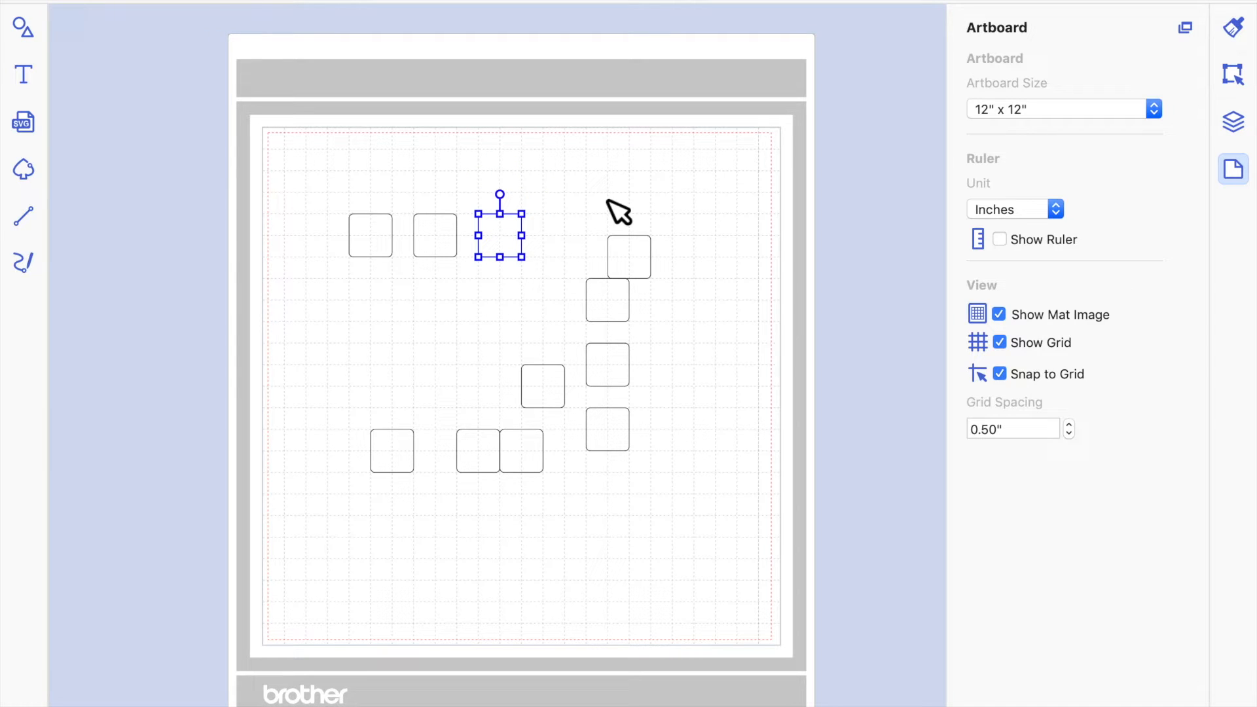
# - Nudge the next square one grid space up and three left to make it the row's fourth square
pyautogui.click(620, 270)
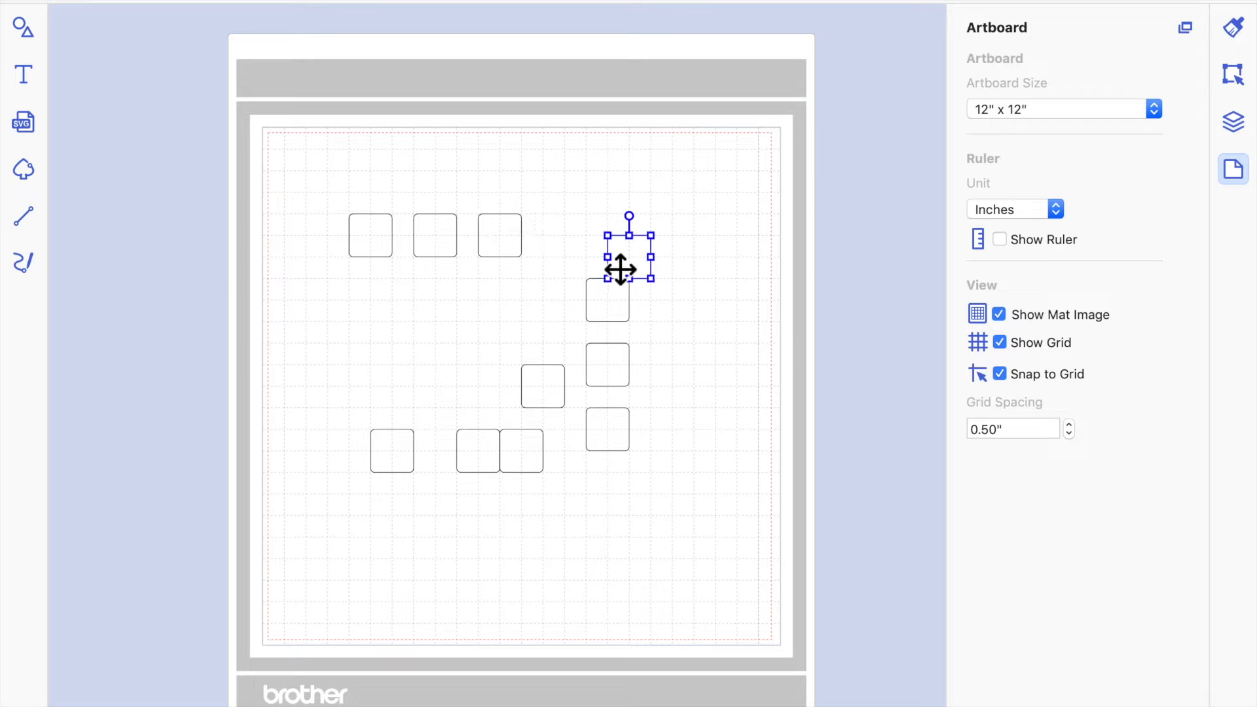
pyautogui.press('Up')
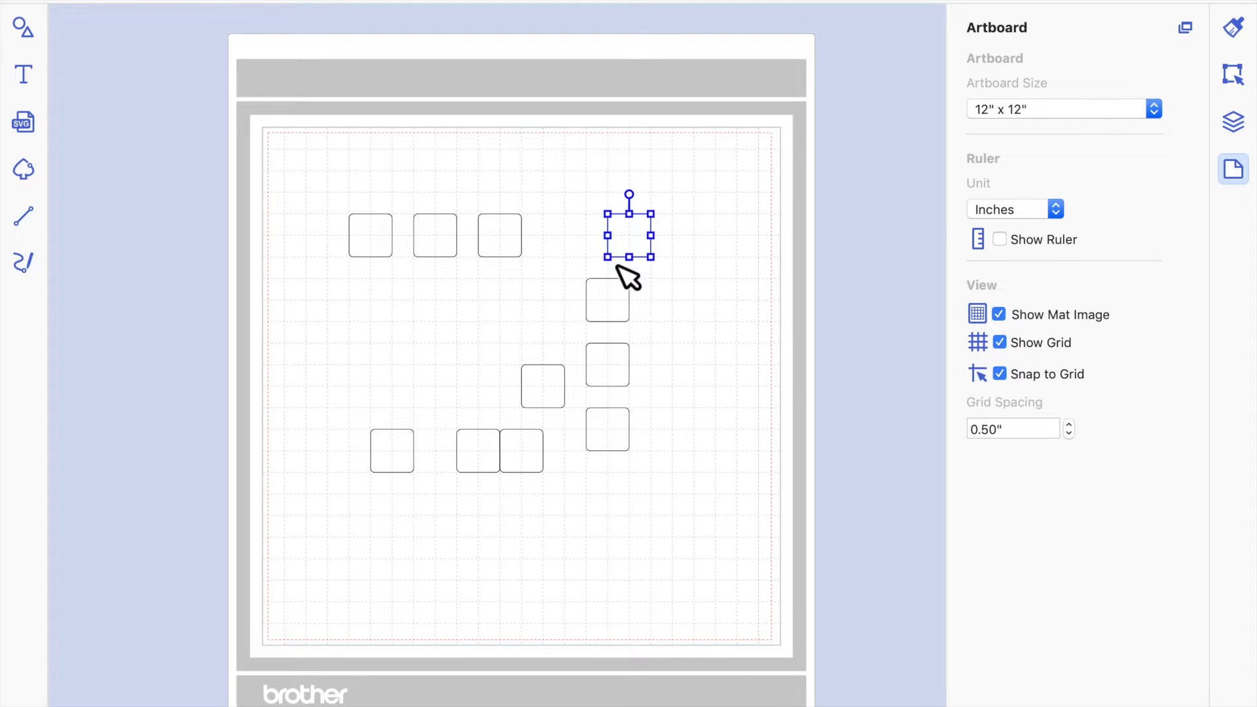
pyautogui.press('Left')
pyautogui.press('Left')
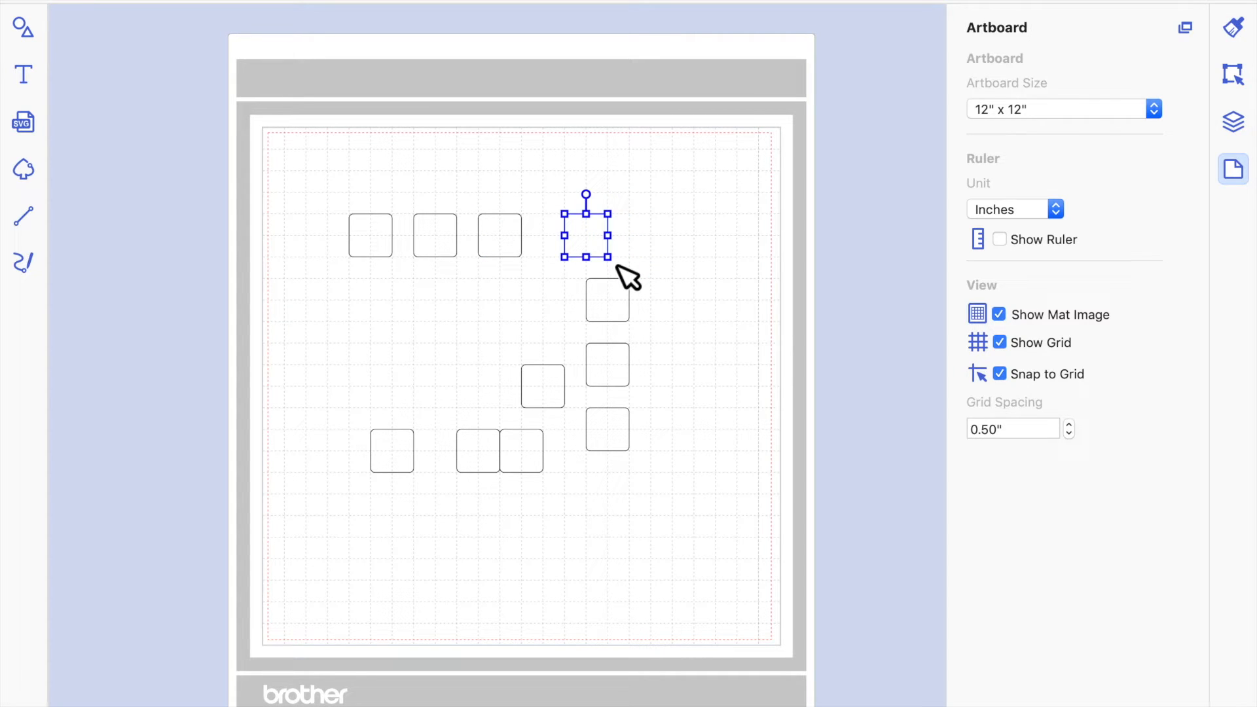
pyautogui.press('Left')
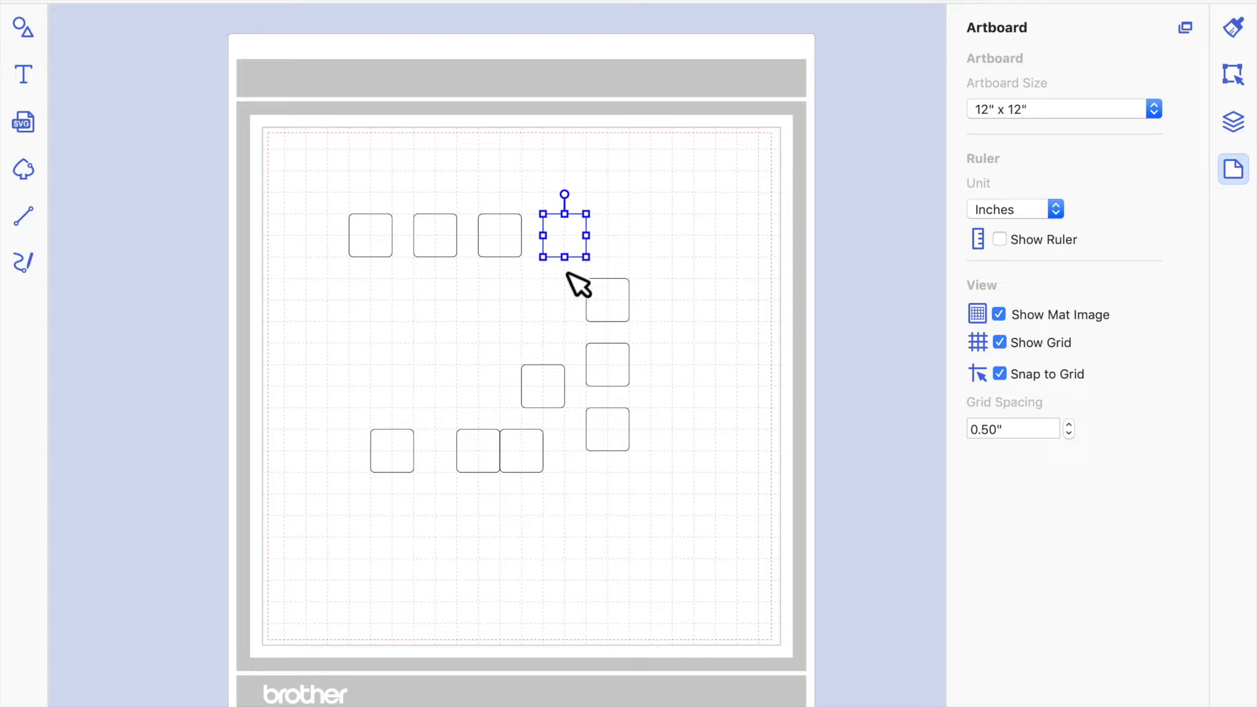
# - Line up two squares half an inch apart beneath the row's fourth square, and park the loose middle square beneath the first one
pyautogui.click(605, 303)
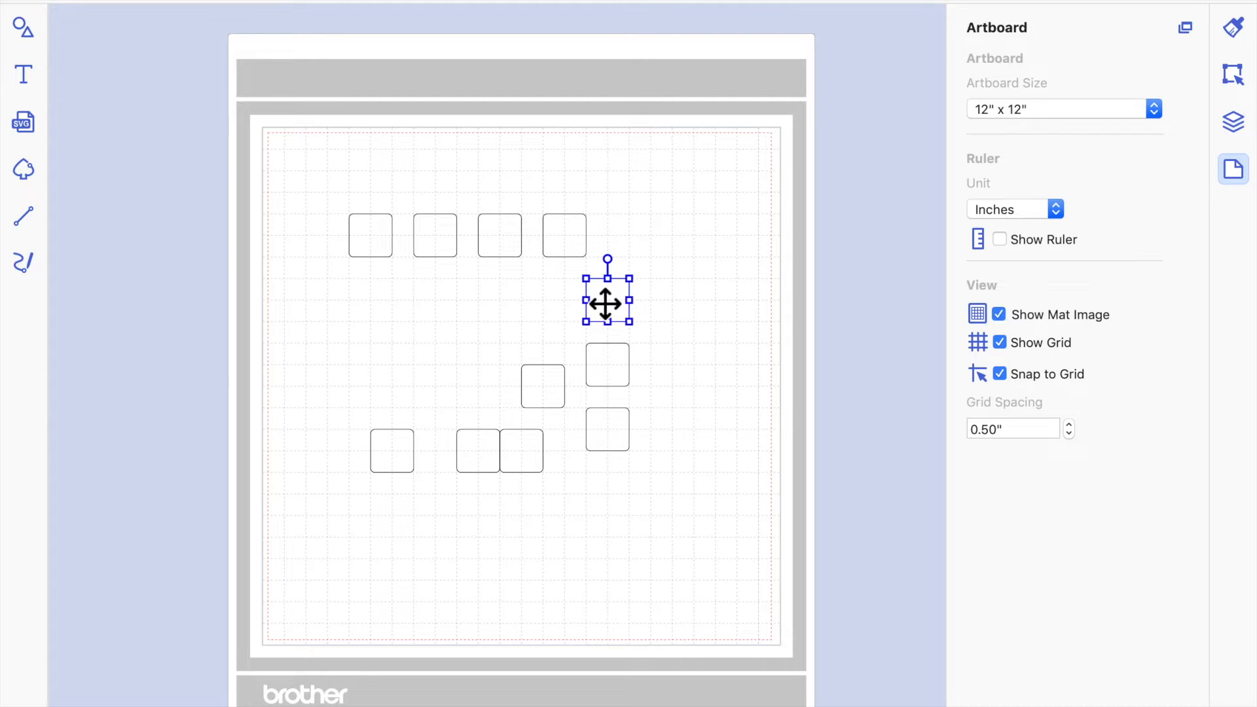
pyautogui.press('Left')
pyautogui.press('Left')
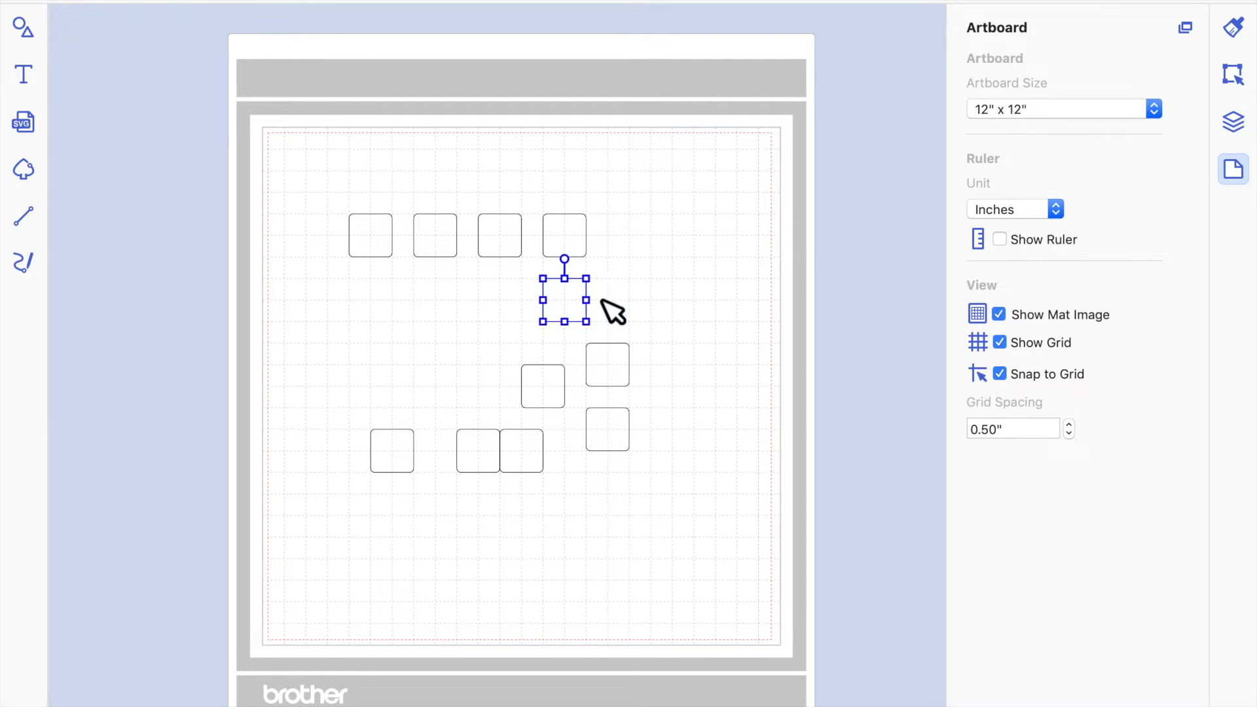
pyautogui.moveTo(539, 385); pyautogui.dragTo(366, 358)
pyautogui.click(609, 376)
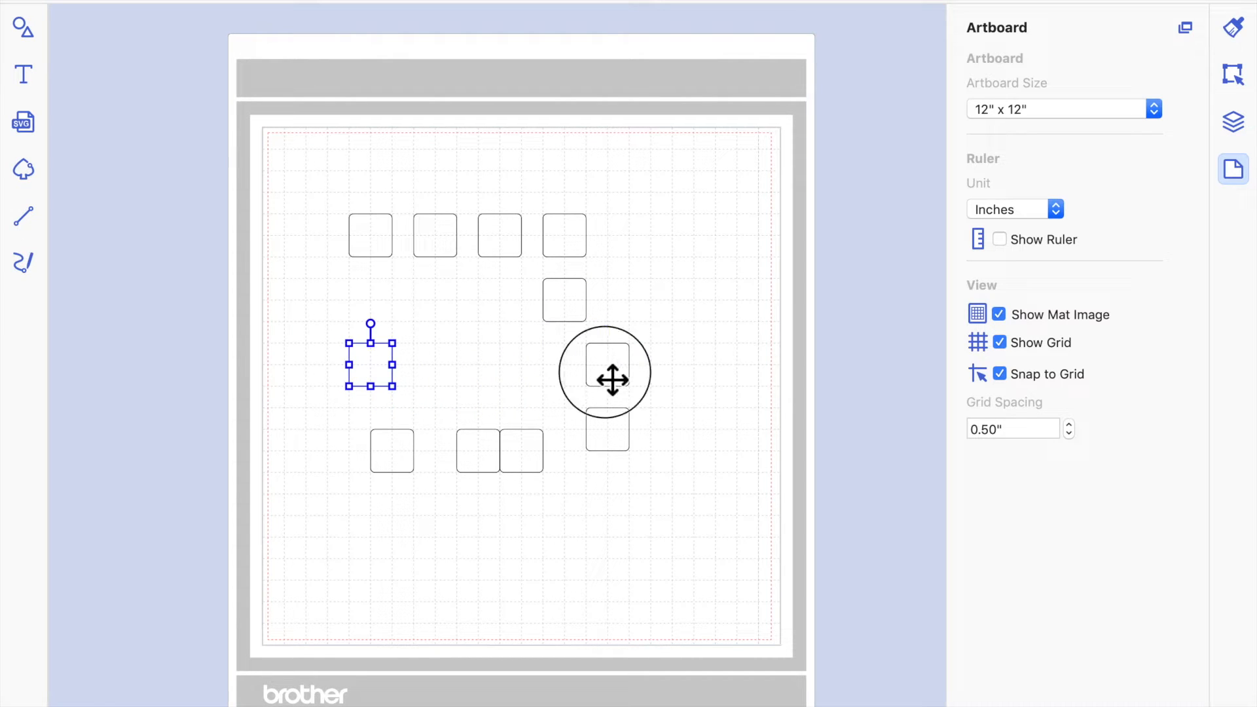
pyautogui.press('Left')
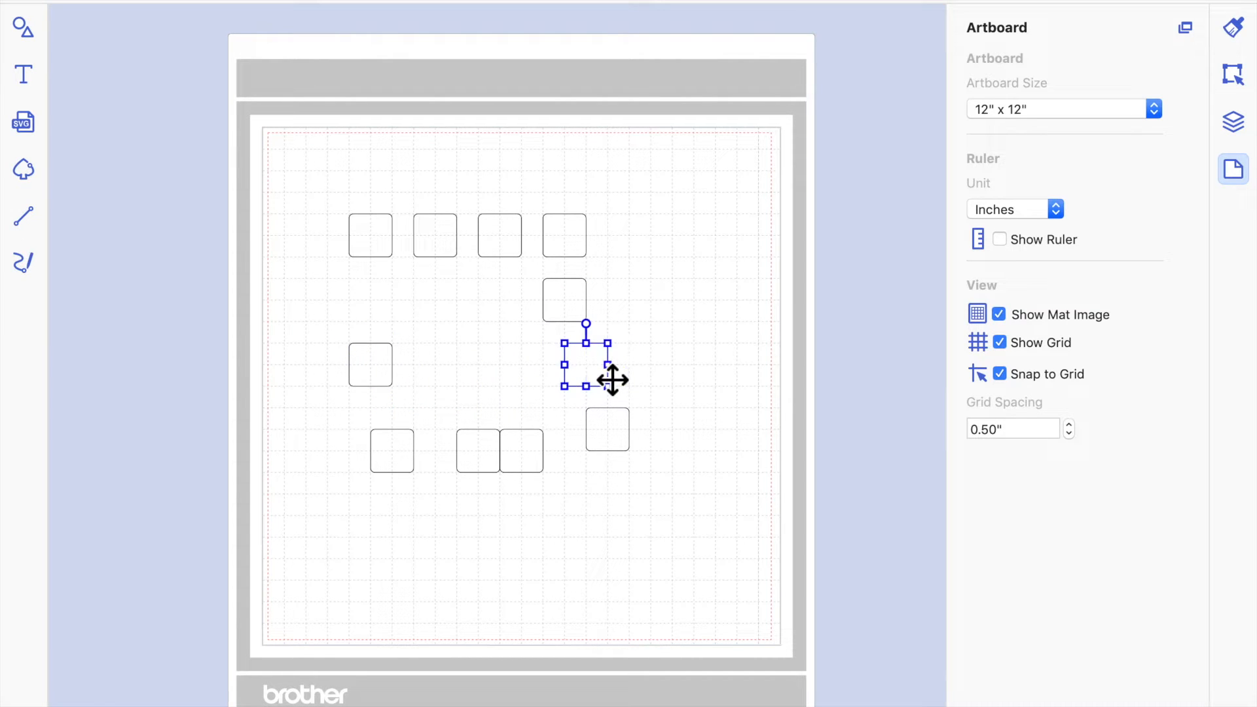
pyautogui.press('Left')
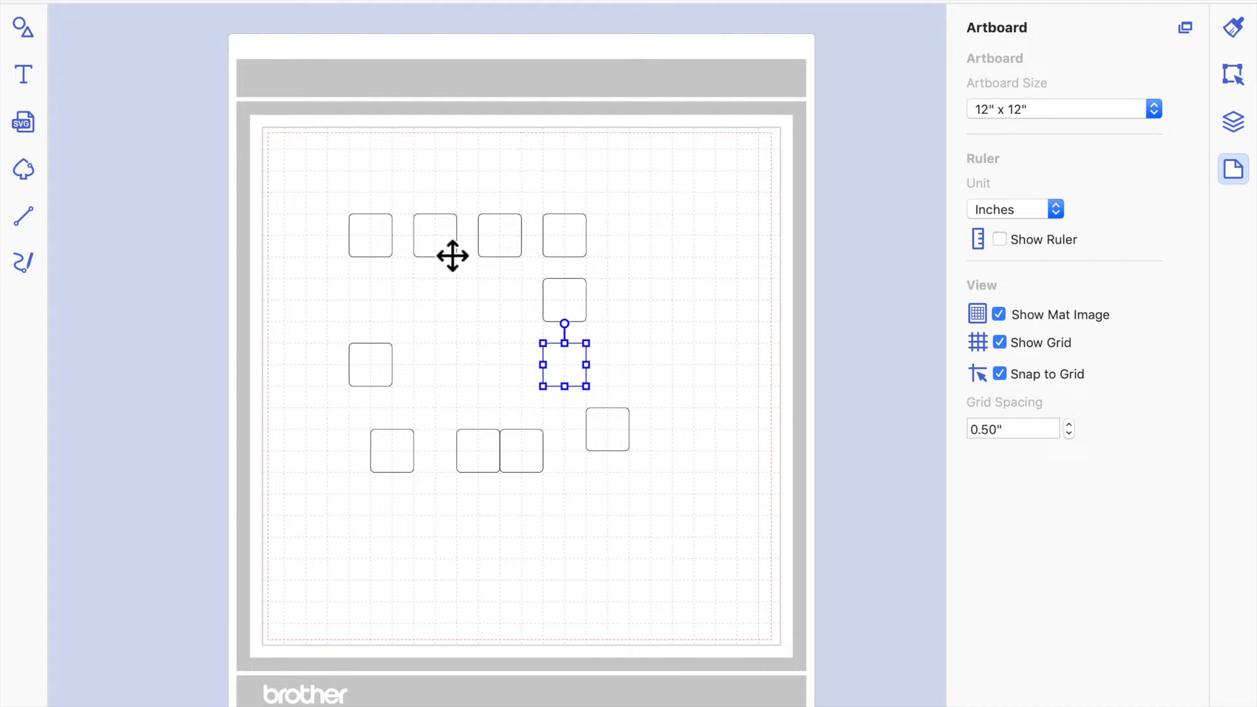
# - Place one square half an inch above the row's second square and another half an inch below it
pyautogui.click(367, 362)
pyautogui.moveTo(408, 269); pyautogui.dragTo(445, 167)
pyautogui.press('Right')
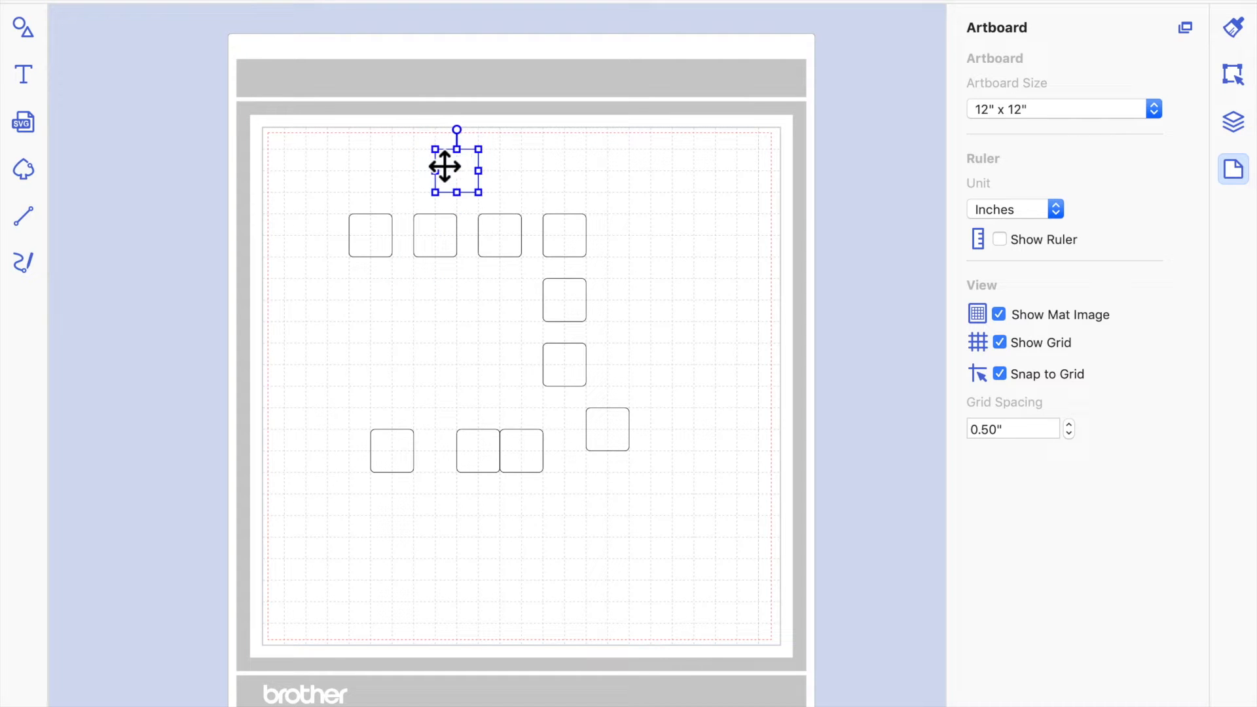
pyautogui.press('Left')
pyautogui.press('Up')
pyautogui.press('Down')
pyautogui.moveTo(489, 449); pyautogui.dragTo(438, 299)
pyautogui.click(452, 398)
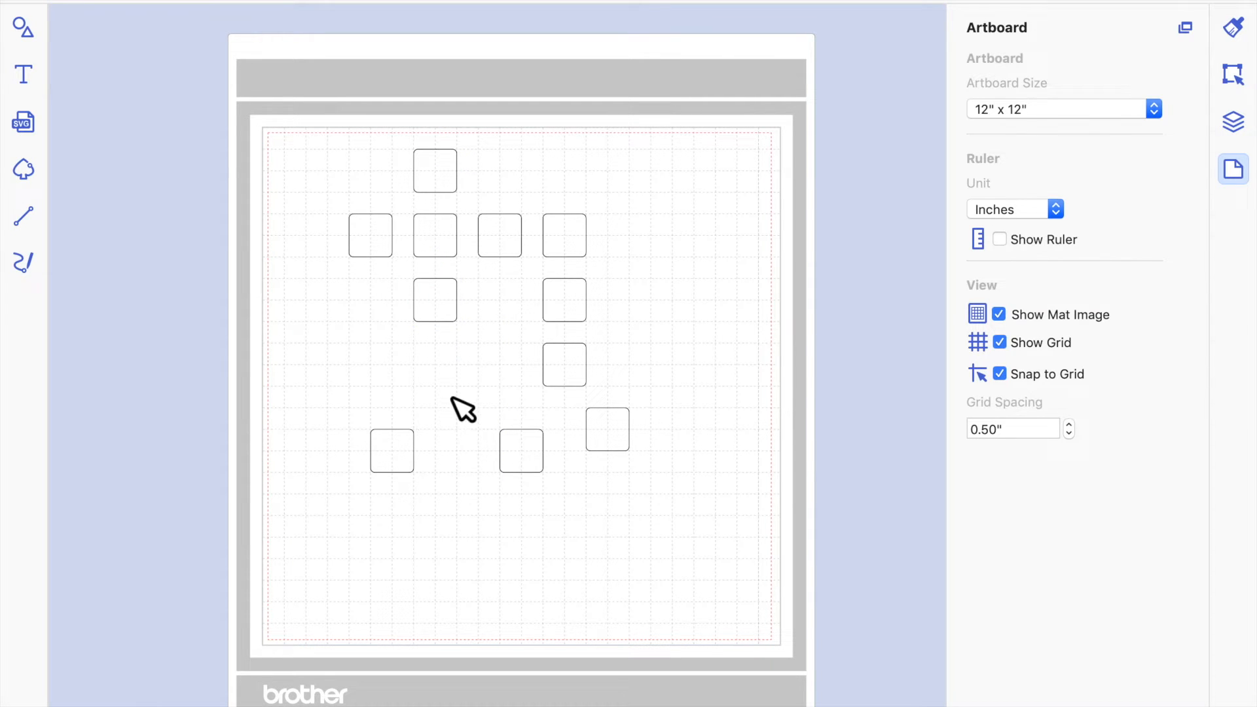
# - Delete two of the three loose squares and park the remaining one near the mat's lower-left corner
pyautogui.click(413, 466)
pyautogui.press('BackSpace')
pyautogui.click(533, 469)
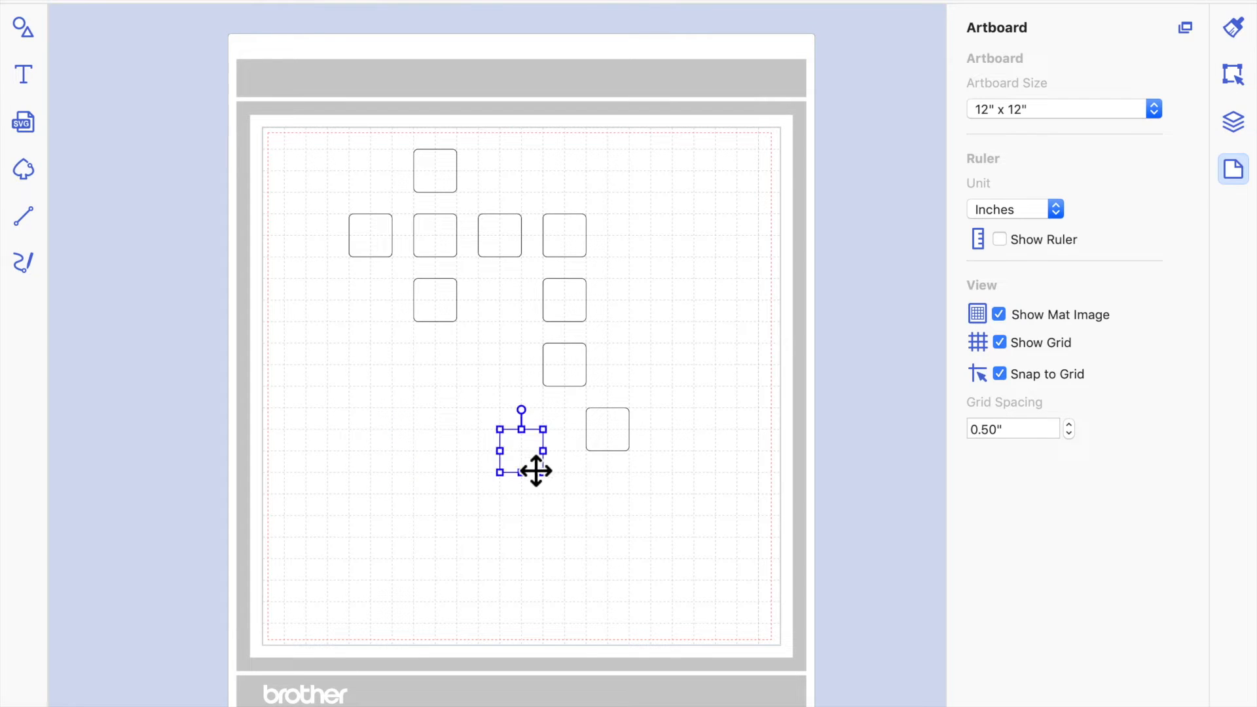
pyautogui.press('BackSpace')
pyautogui.moveTo(611, 444); pyautogui.dragTo(396, 612)
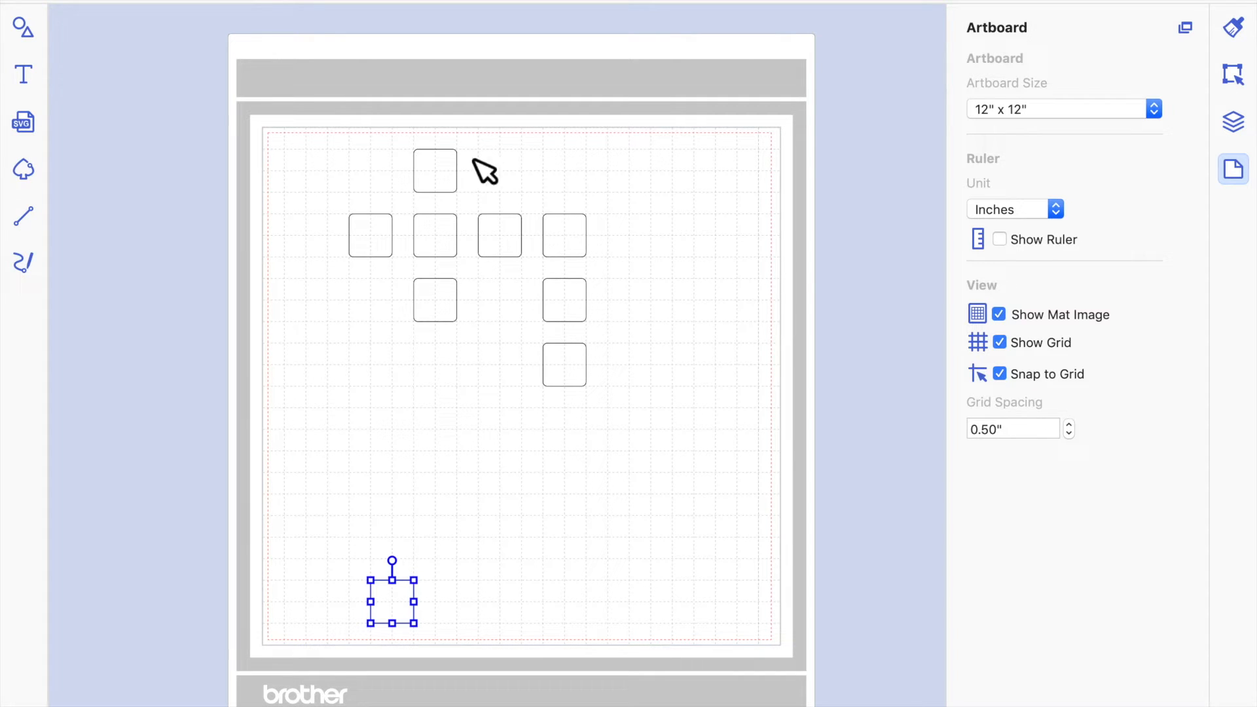
# - Group the eight laid-out squares
pyautogui.moveTo(315, 126); pyautogui.dragTo(640, 444)
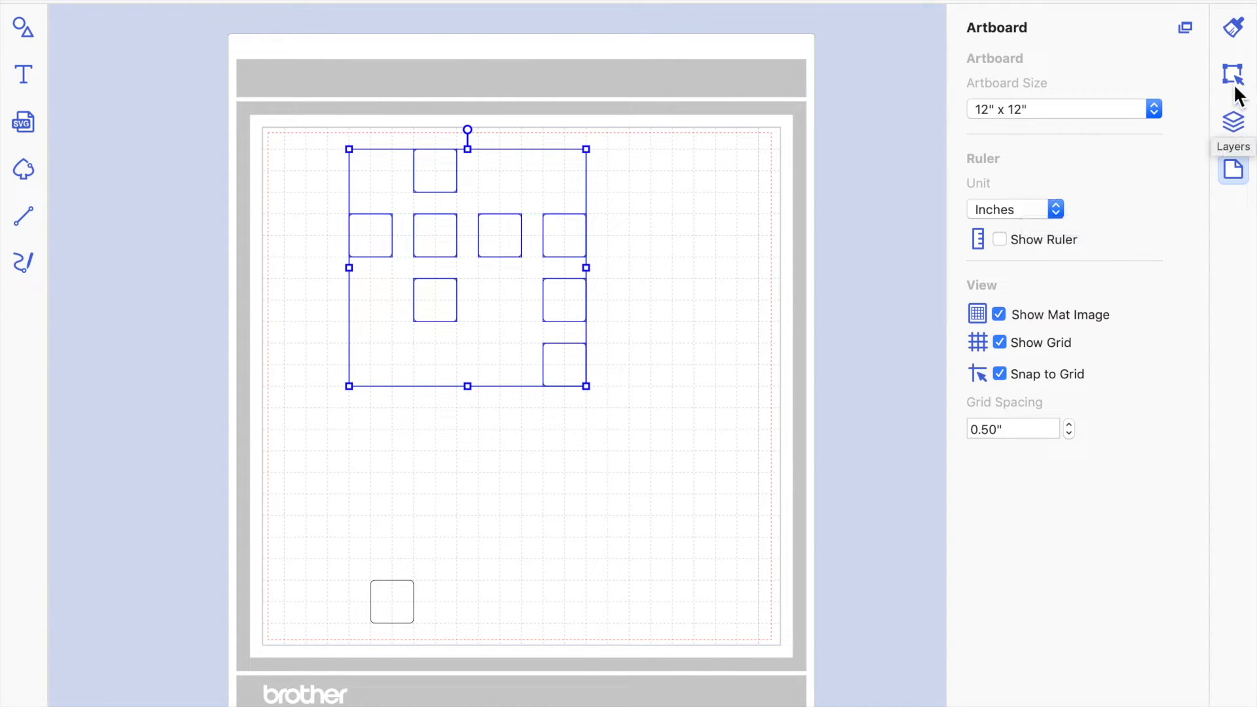
pyautogui.rightClick(496, 229)
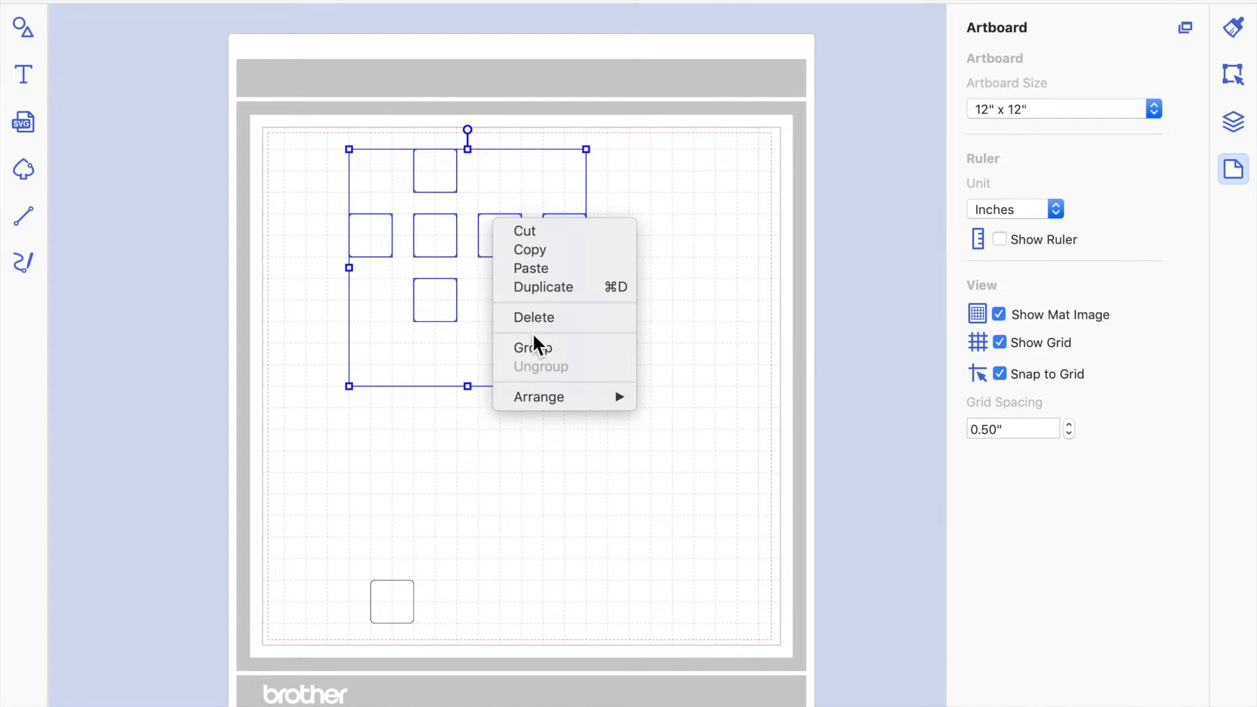
pyautogui.click(533, 349)
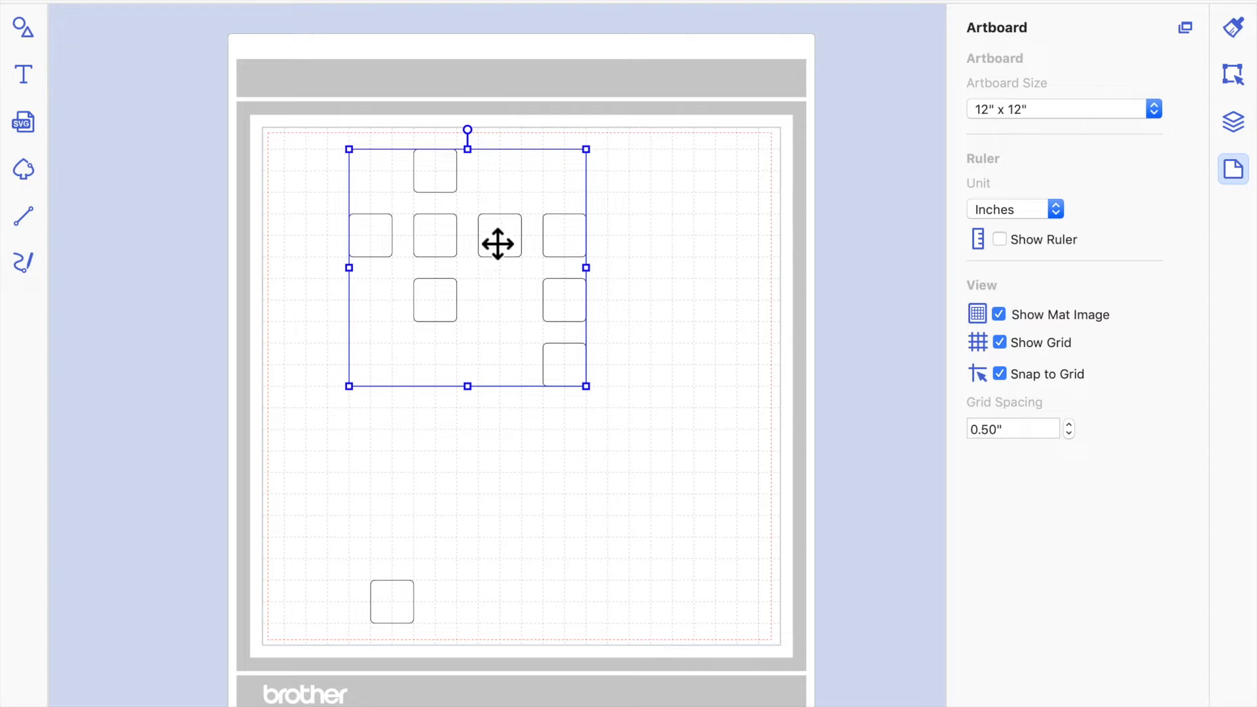
# - Park a duplicate of the group beyond the mat's upper-left corner and move the group on the mat toward its centre
pyautogui.moveTo(517, 262); pyautogui.dragTo(196, 136)
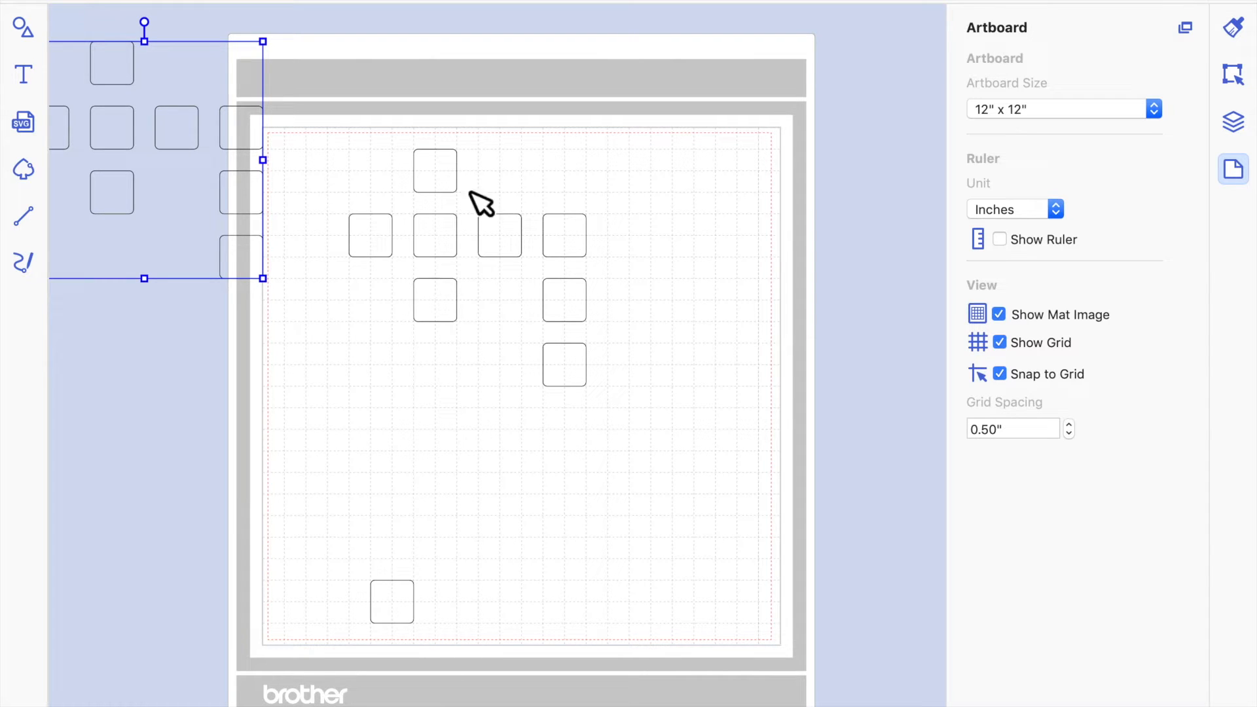
pyautogui.moveTo(448, 188); pyautogui.dragTo(513, 289)
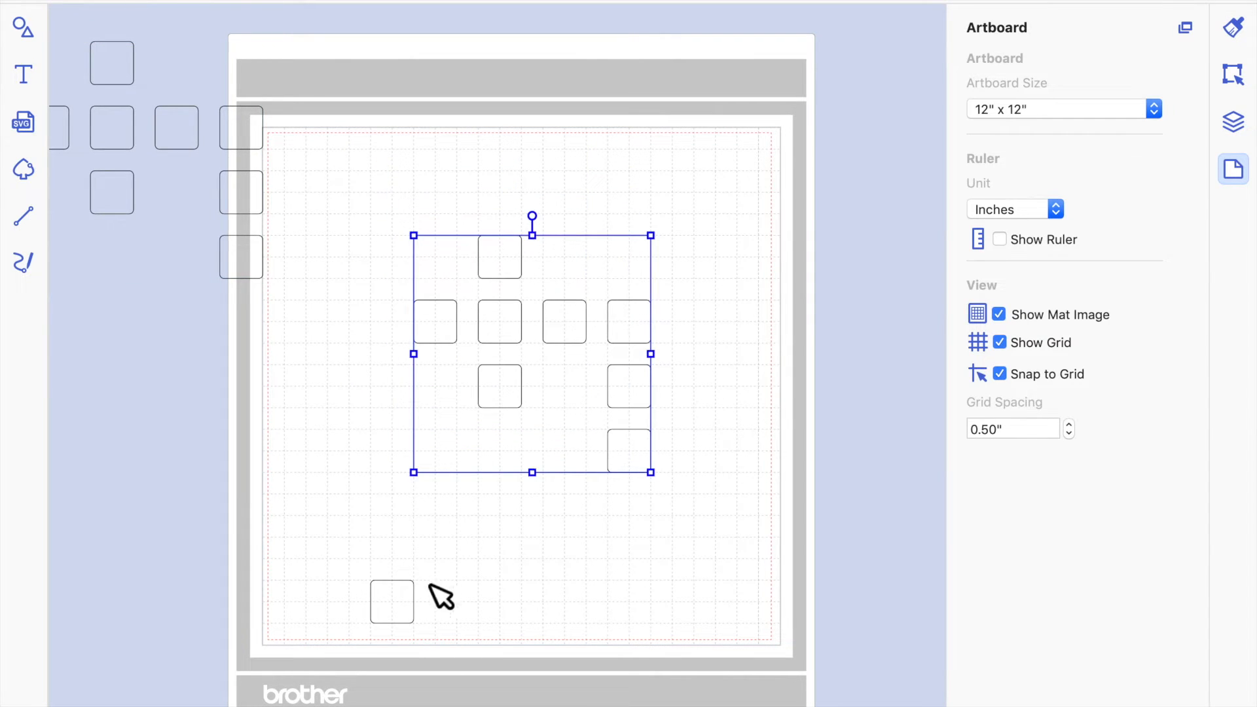
# - Enlarge the loose square to 6.50" x 6.50" and position it at X 3.00", Y 2.00" as a half-inch frame around the group
pyautogui.click(412, 614)
pyautogui.moveTo(422, 586); pyautogui.dragTo(643, 359)
pyautogui.moveTo(506, 573); pyautogui.dragTo(528, 435)
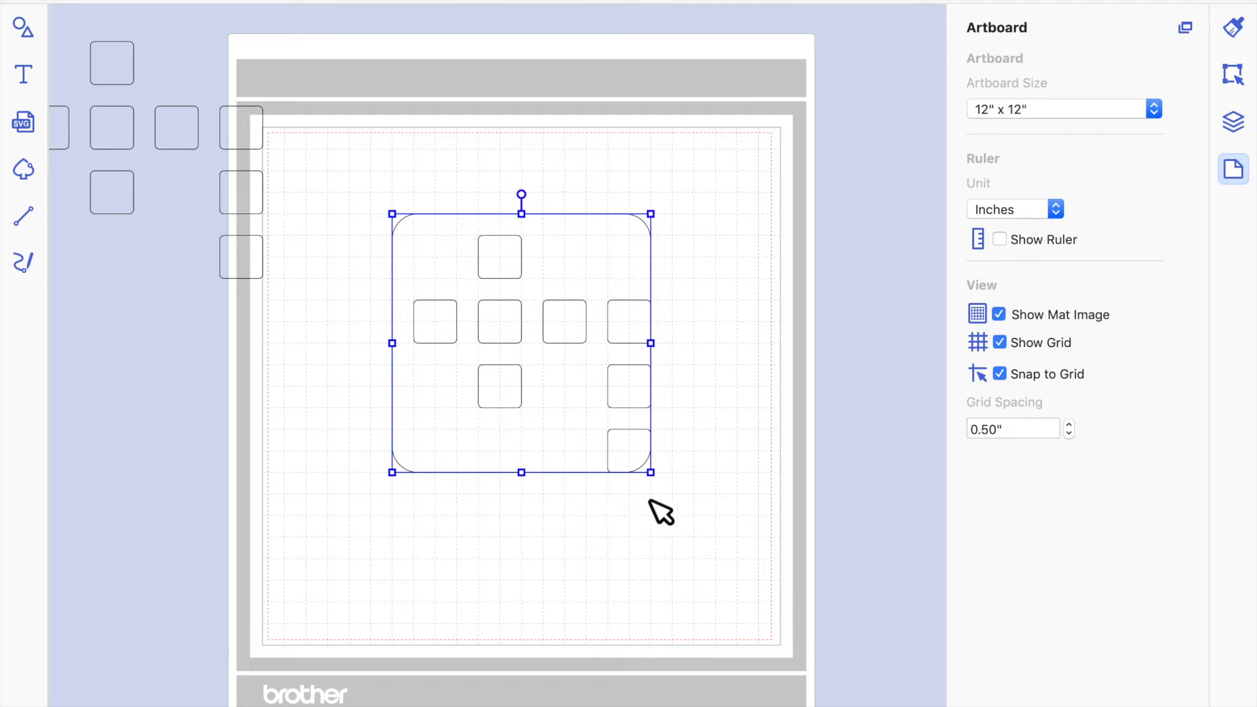
pyautogui.moveTo(659, 481); pyautogui.dragTo(682, 491)
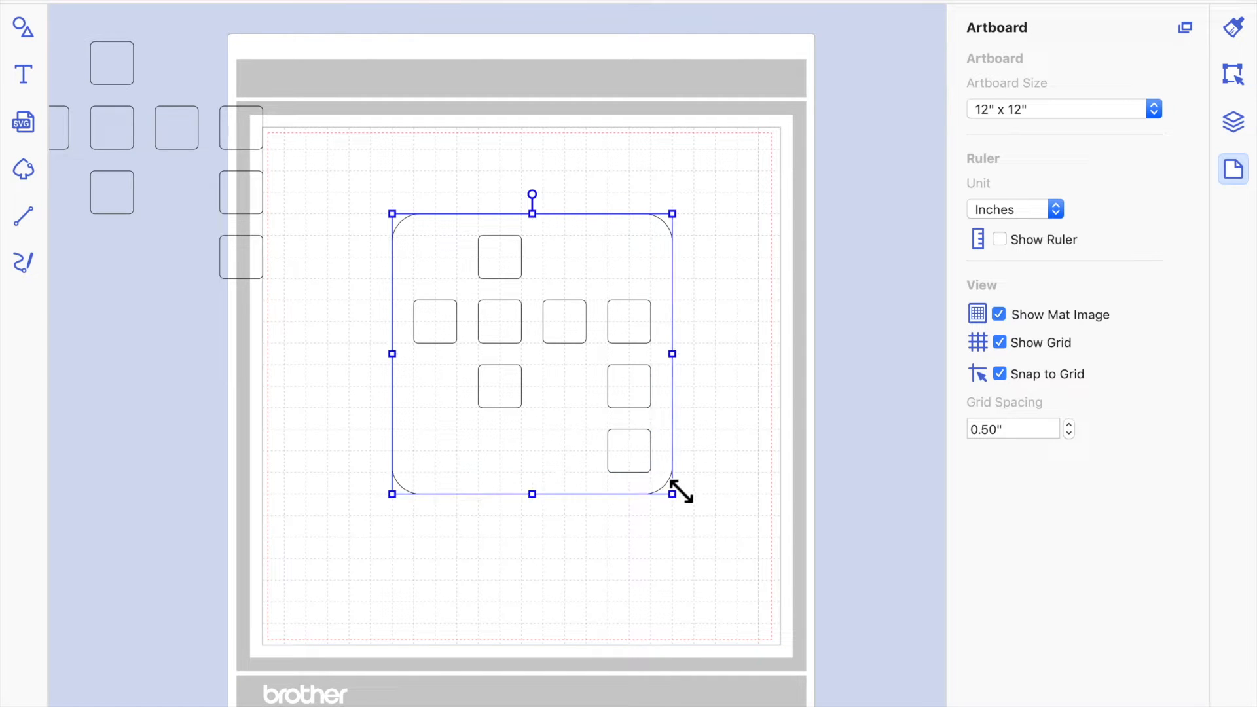
pyautogui.moveTo(569, 467)
pyautogui.mouseDown()
pyautogui.moveTo(598, 468)
pyautogui.moveTo(568, 468)
pyautogui.mouseUp()
pyautogui.click(1234, 73)
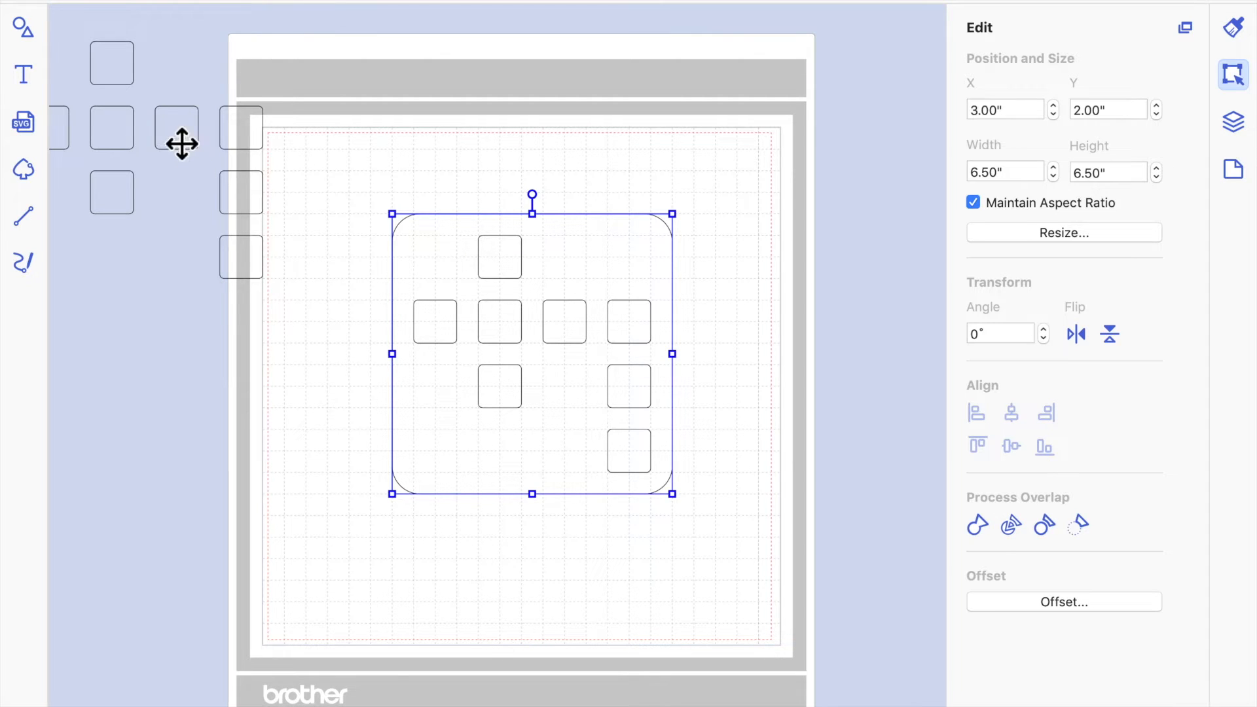
# - Move the duplicate group to X -3.00", Y -2.00" and clear the selection
pyautogui.moveTo(179, 145); pyautogui.dragTo(286, 147)
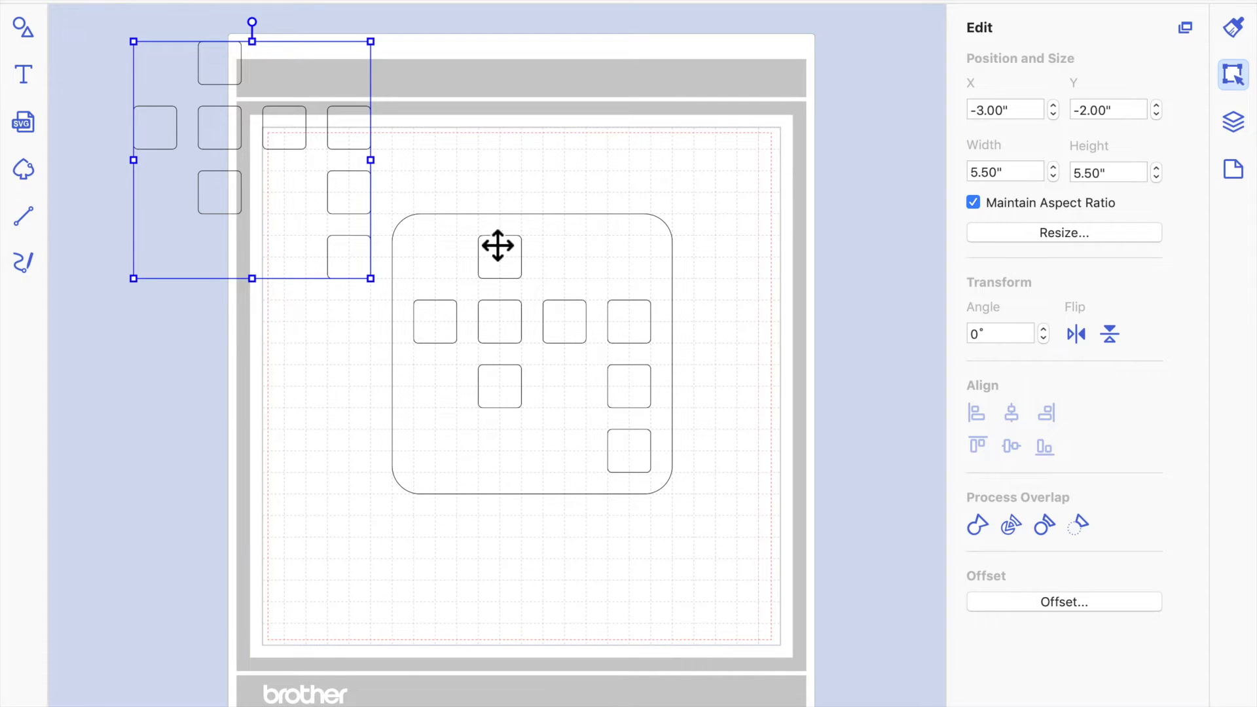
pyautogui.moveTo(710, 528); pyautogui.dragTo(598, 326)
pyautogui.click(736, 441)
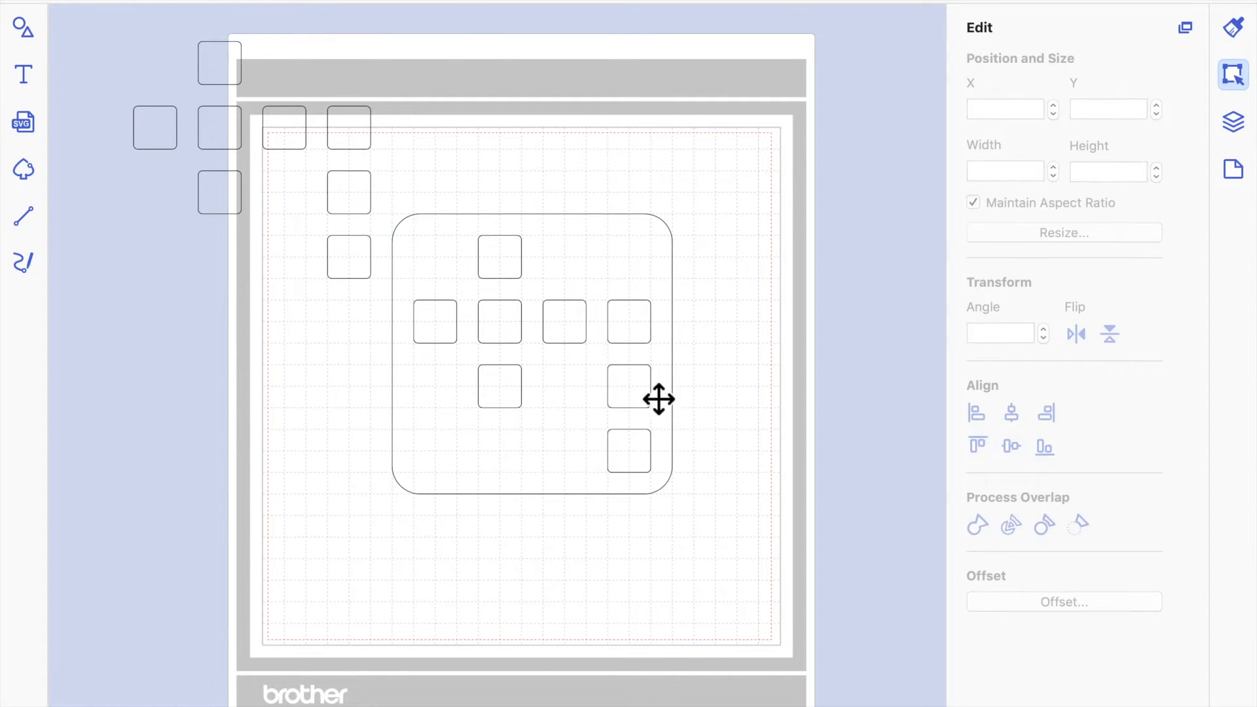
# - Inspect the framed group by selecting it as a whole and one single square inside it
pyautogui.click(650, 326)
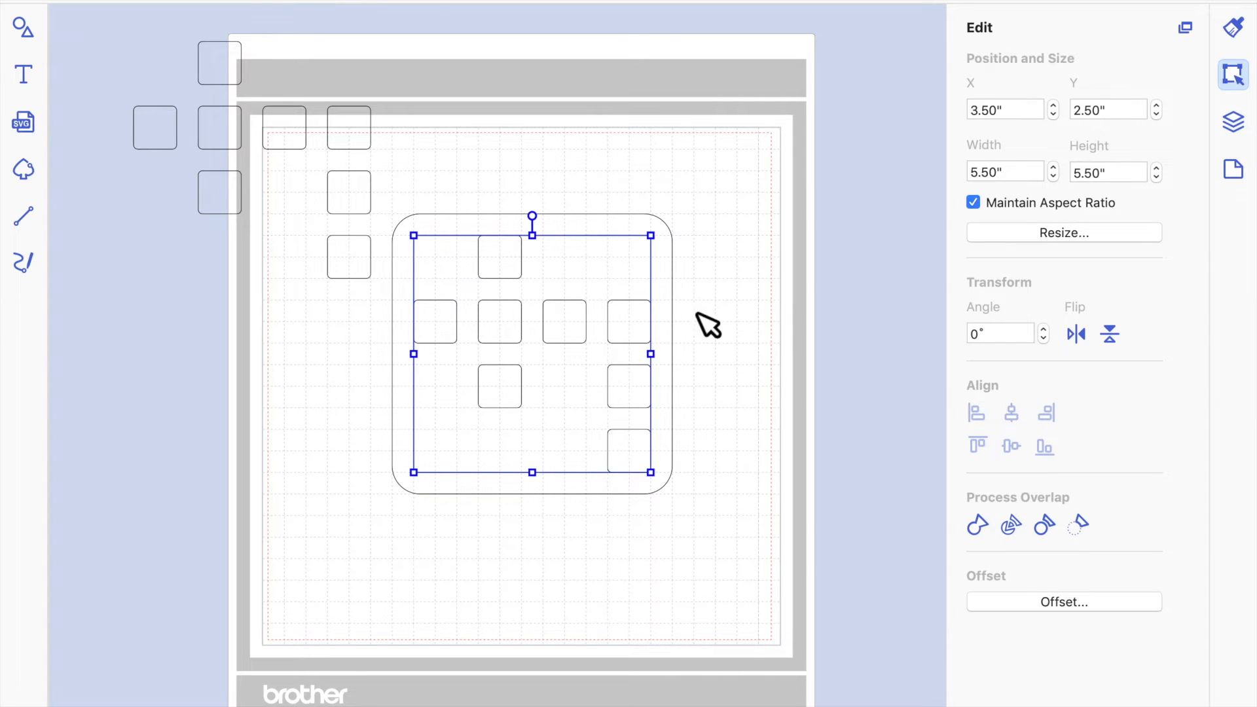
pyautogui.doubleClick(588, 329)
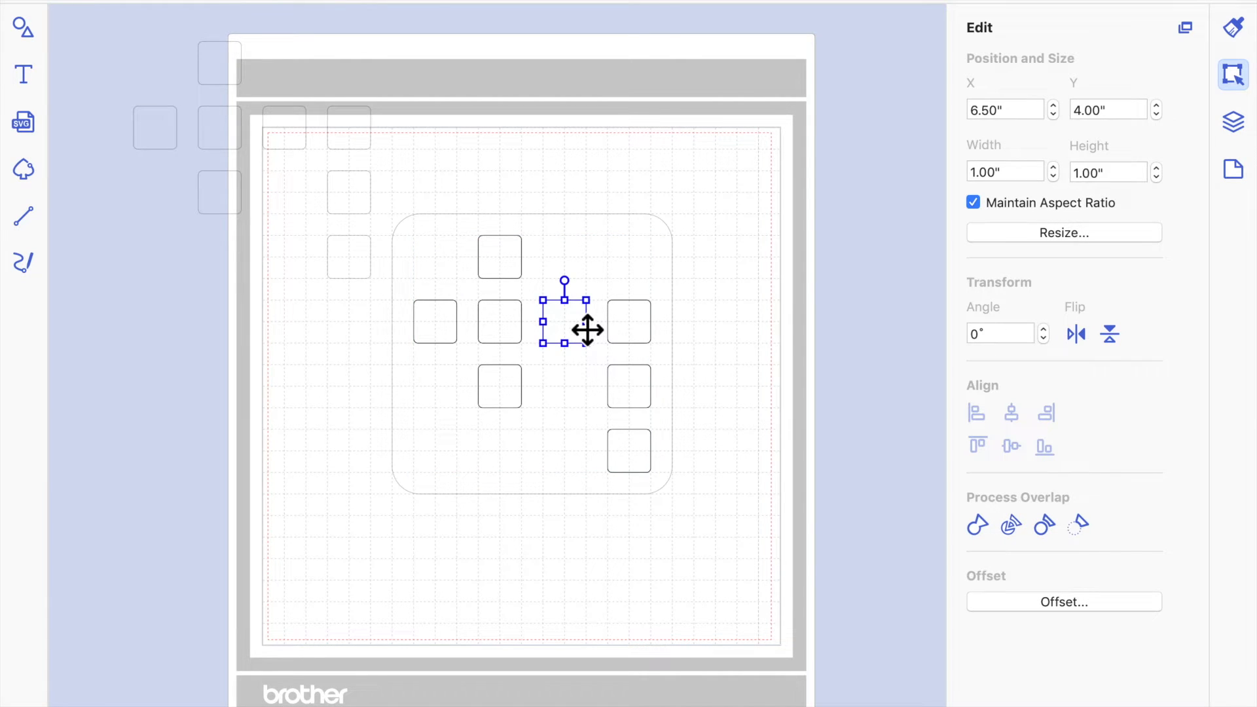
pyautogui.click(765, 604)
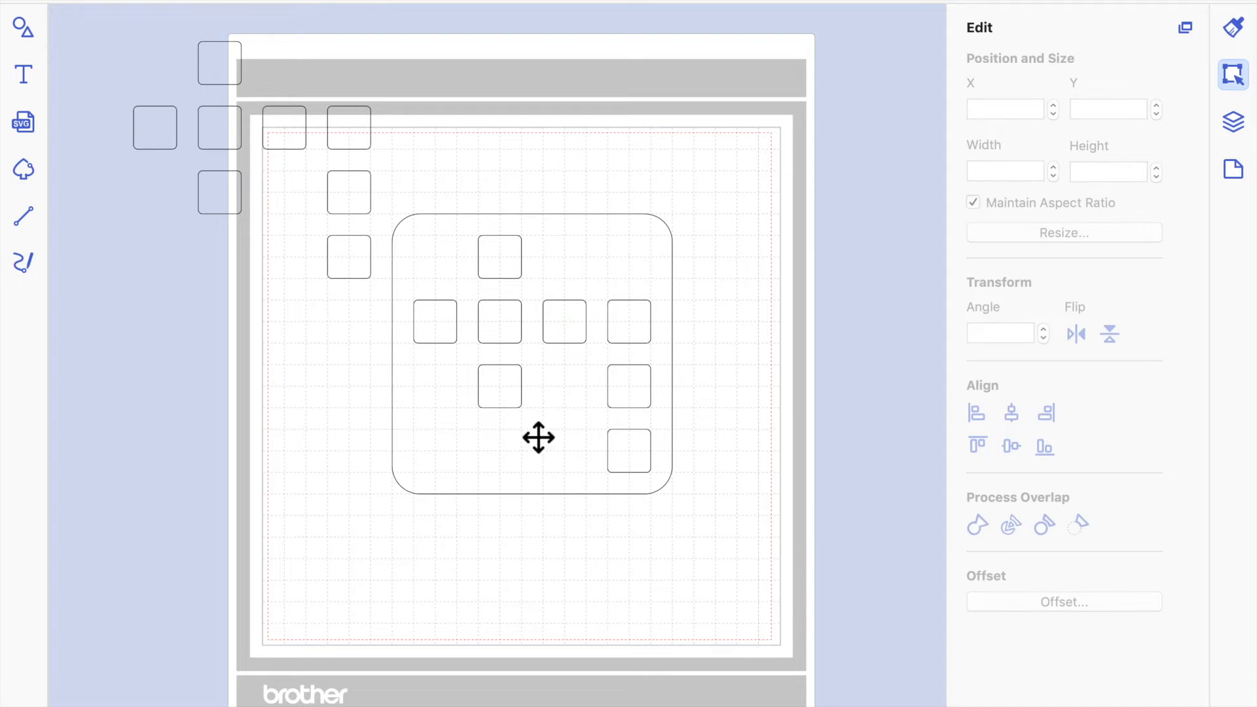
pyautogui.click(514, 285)
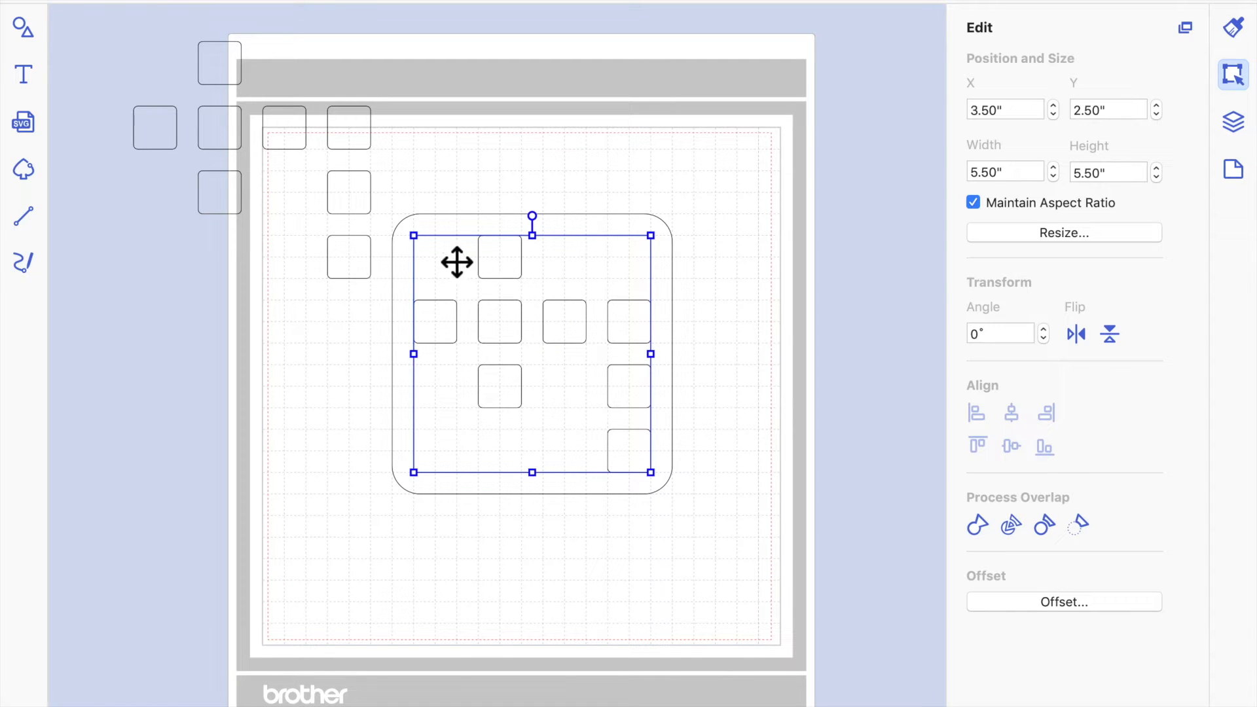
# - Subtract the framed group from the large rounded square and move the resulting panel to X 3.50", Y 1.50"
pyautogui.moveTo(689, 536); pyautogui.dragTo(392, 206)
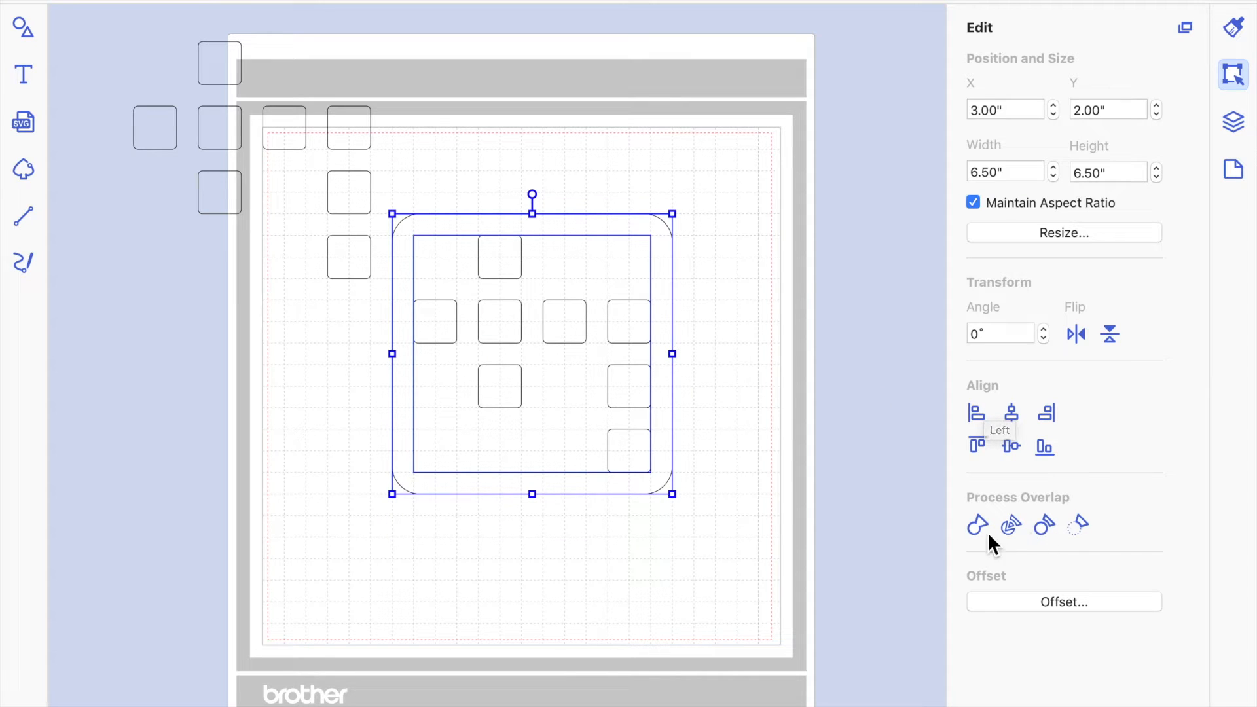
pyautogui.click(1079, 524)
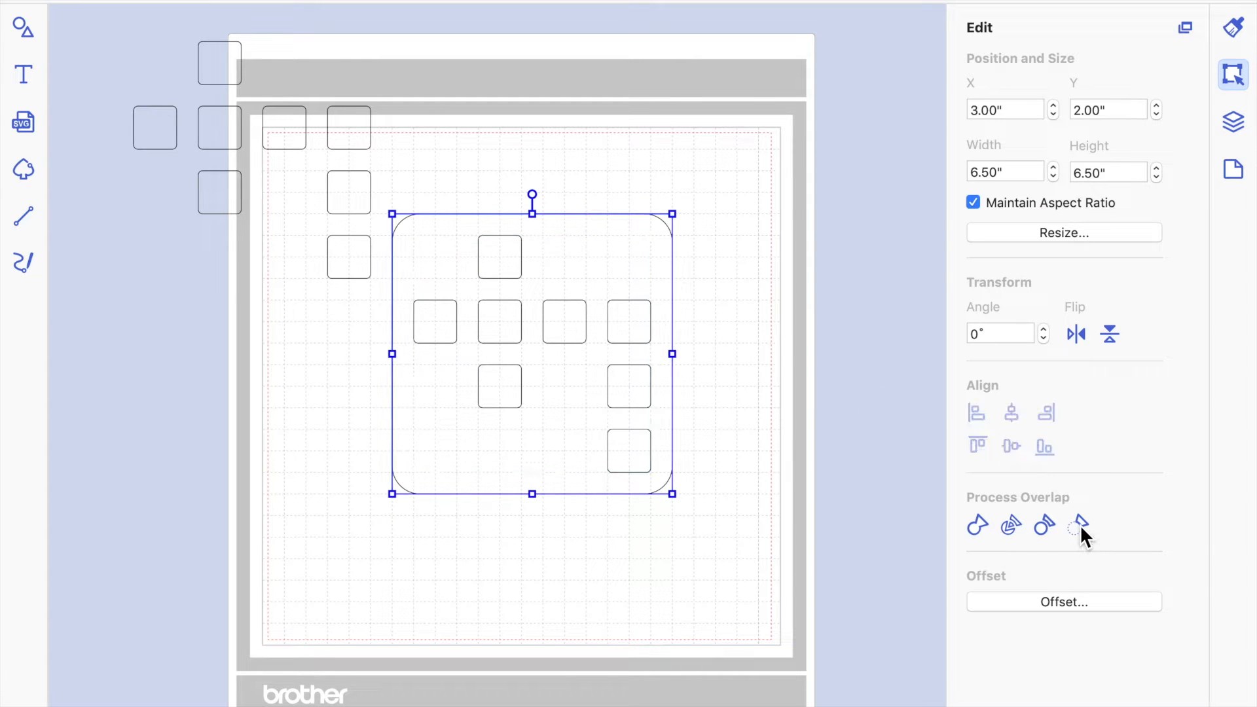
pyautogui.moveTo(632, 260); pyautogui.dragTo(595, 238)
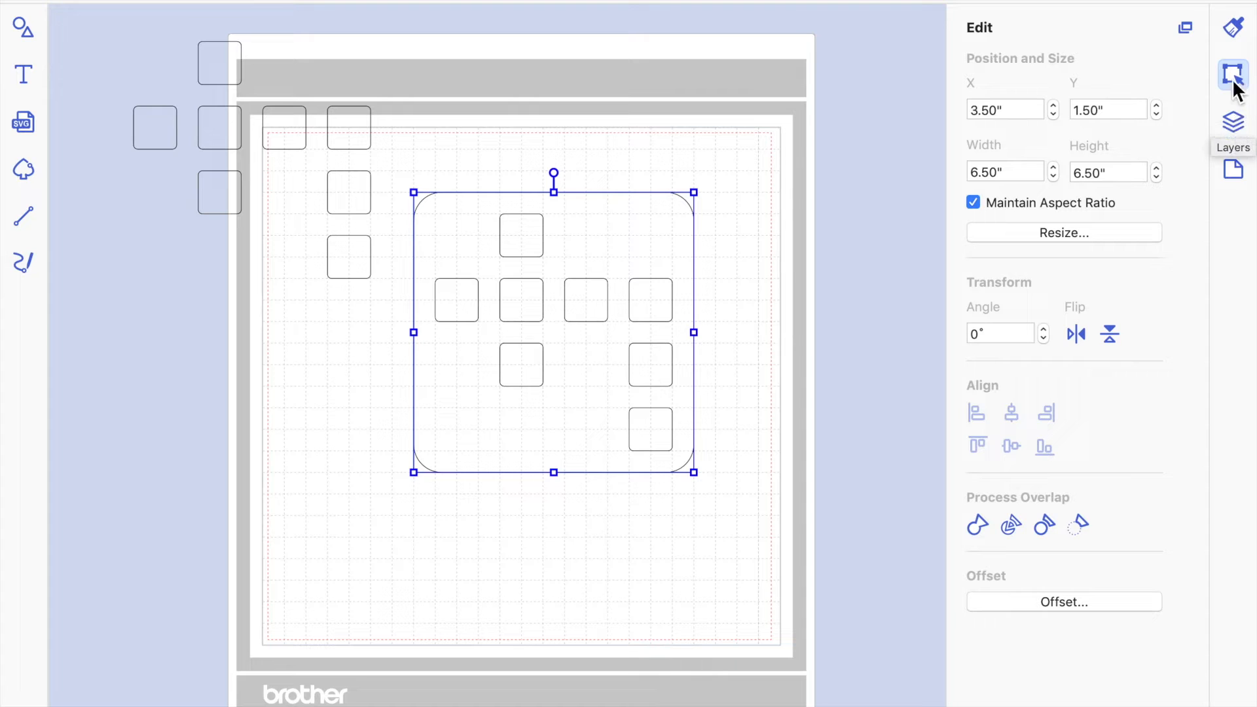
# - Fill the cut-out panel with bright purple and close the colour picker
pyautogui.click(1235, 30)
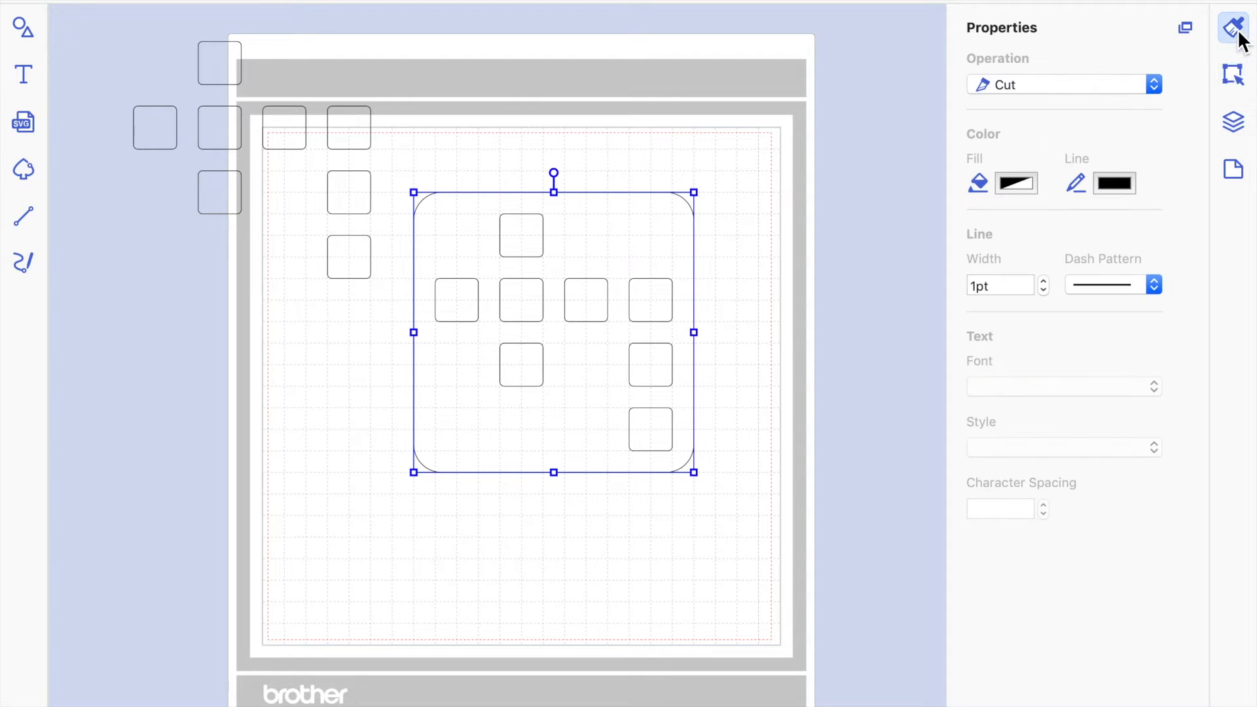
pyautogui.click(1026, 184)
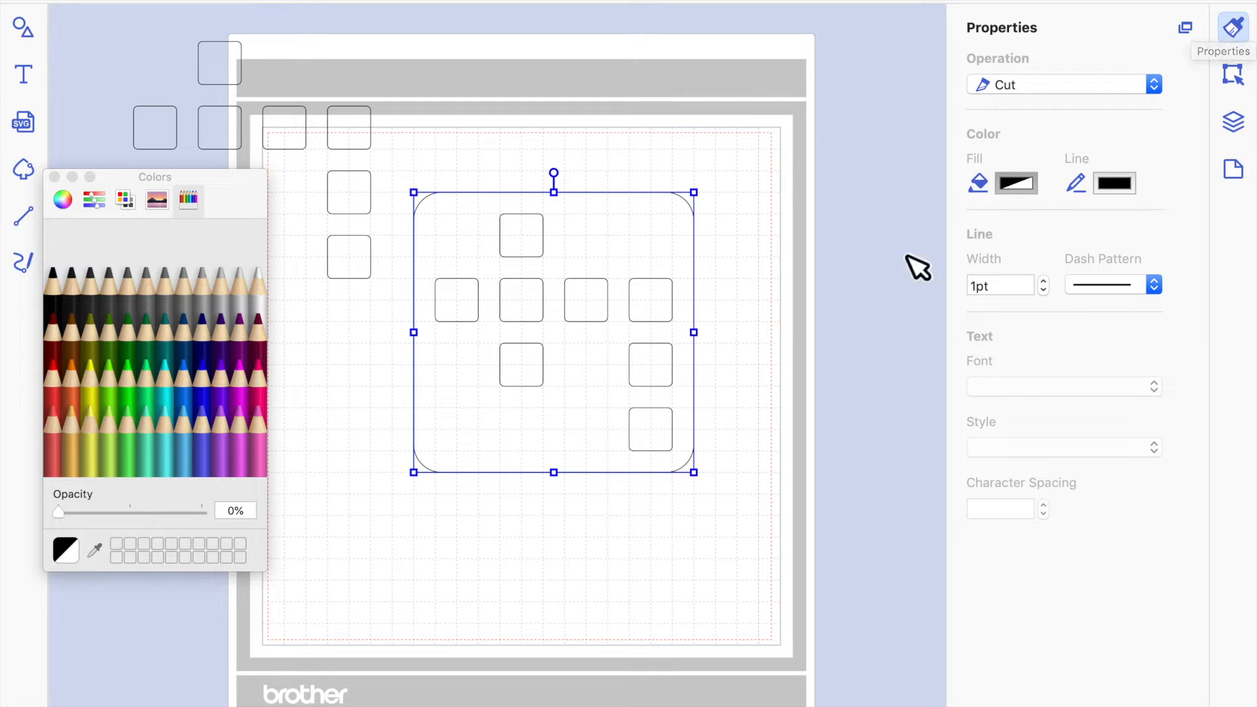
pyautogui.click(224, 338)
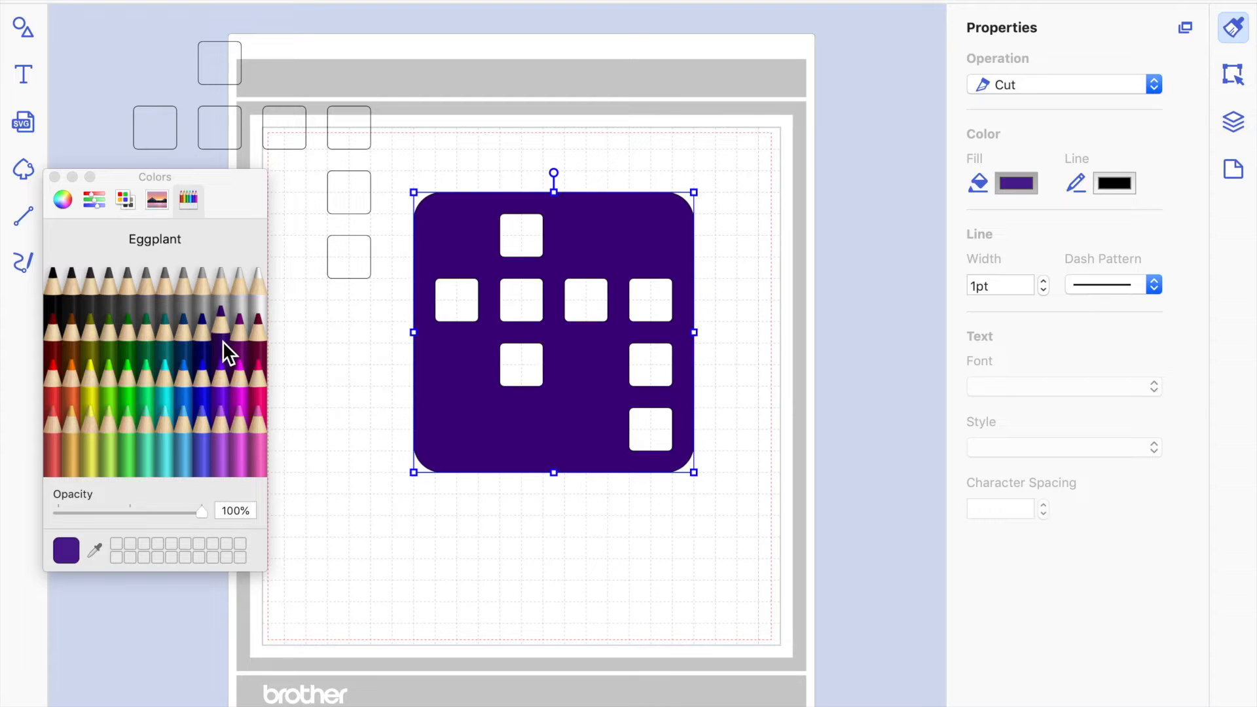
pyautogui.click(225, 407)
pyautogui.click(376, 581)
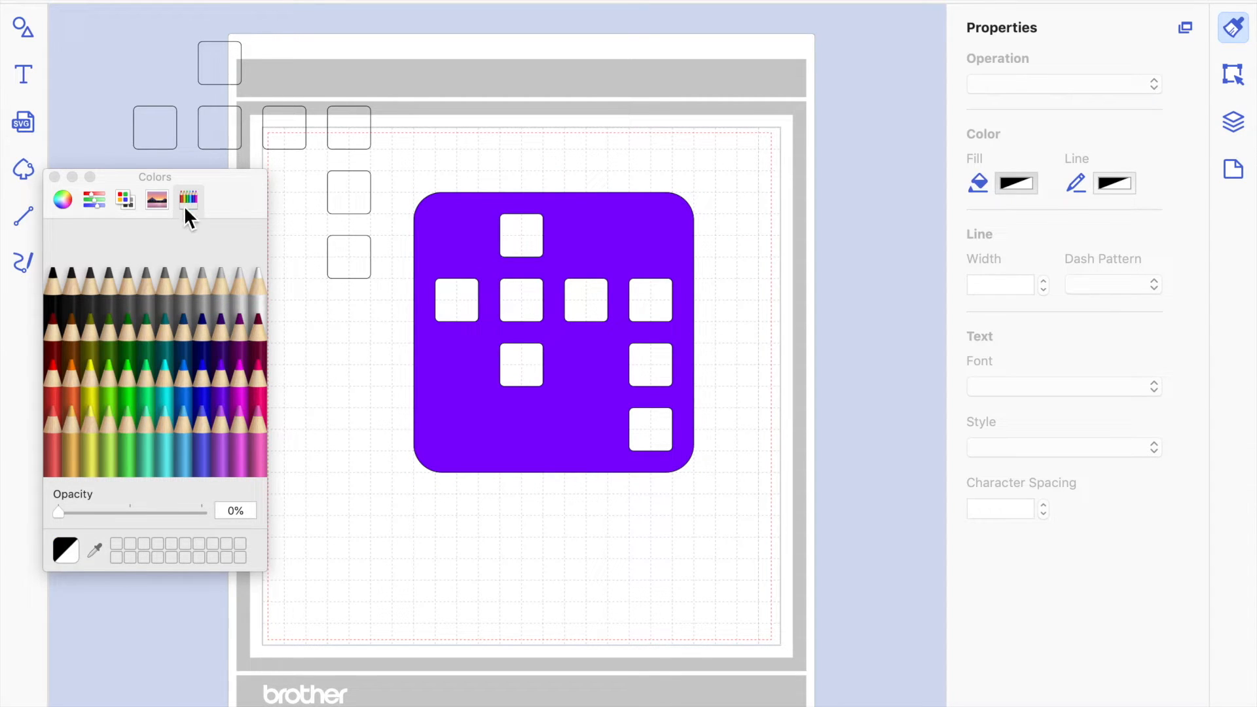
pyautogui.click(55, 177)
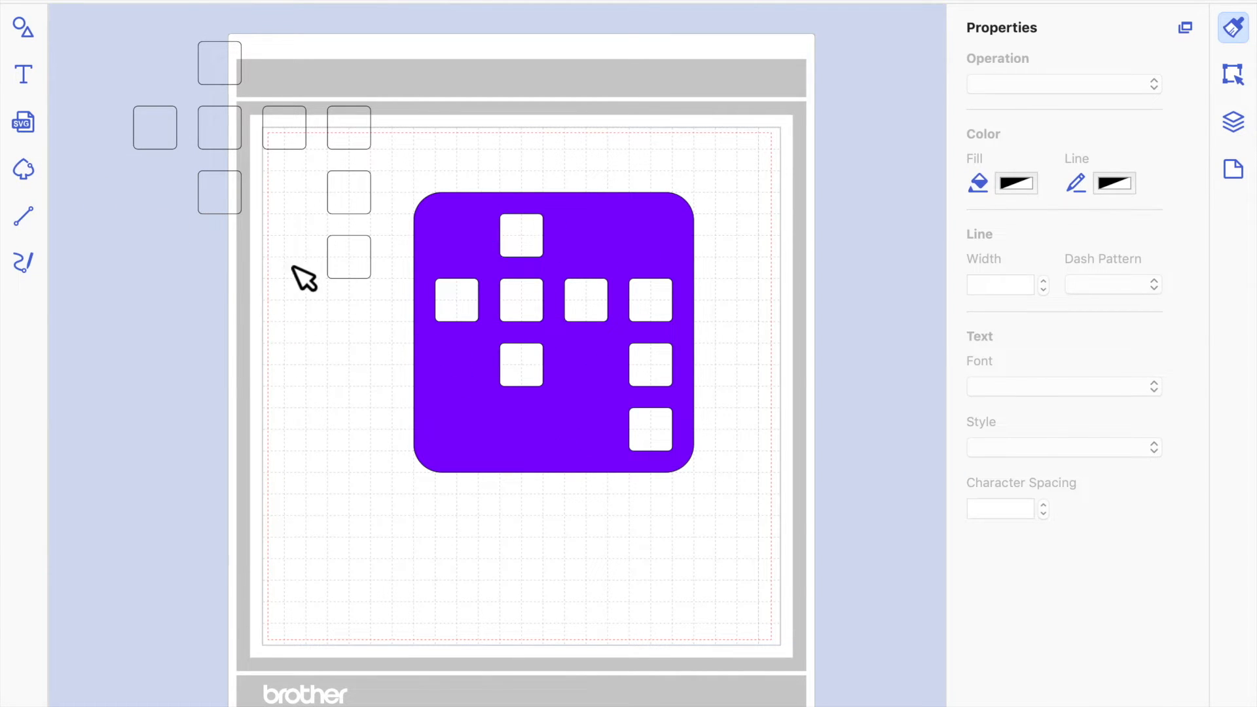
# - Shift the purple panel about 1" down and fit the duplicate group of squares over its cut-outs
pyautogui.moveTo(578, 244); pyautogui.dragTo(637, 216)
pyautogui.moveTo(584, 290)
pyautogui.mouseDown()
pyautogui.moveTo(576, 303)
pyautogui.moveTo(584, 284)
pyautogui.mouseUp()
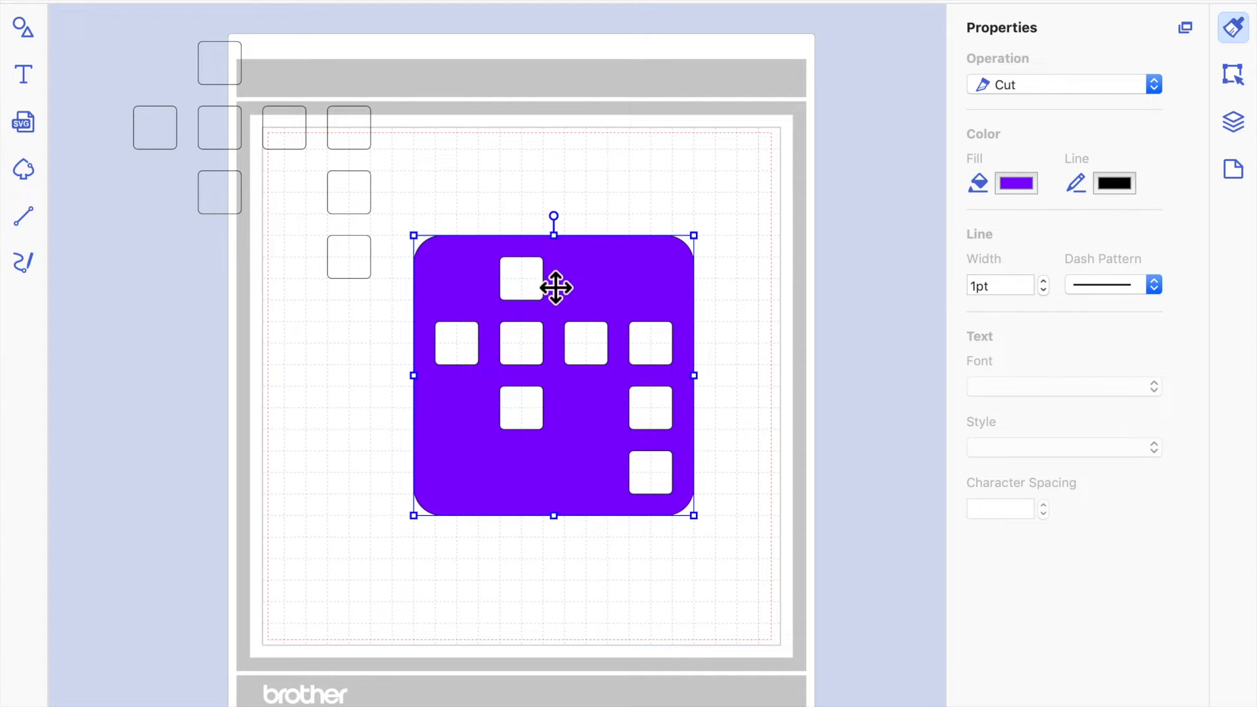
pyautogui.moveTo(164, 127); pyautogui.dragTo(355, 212)
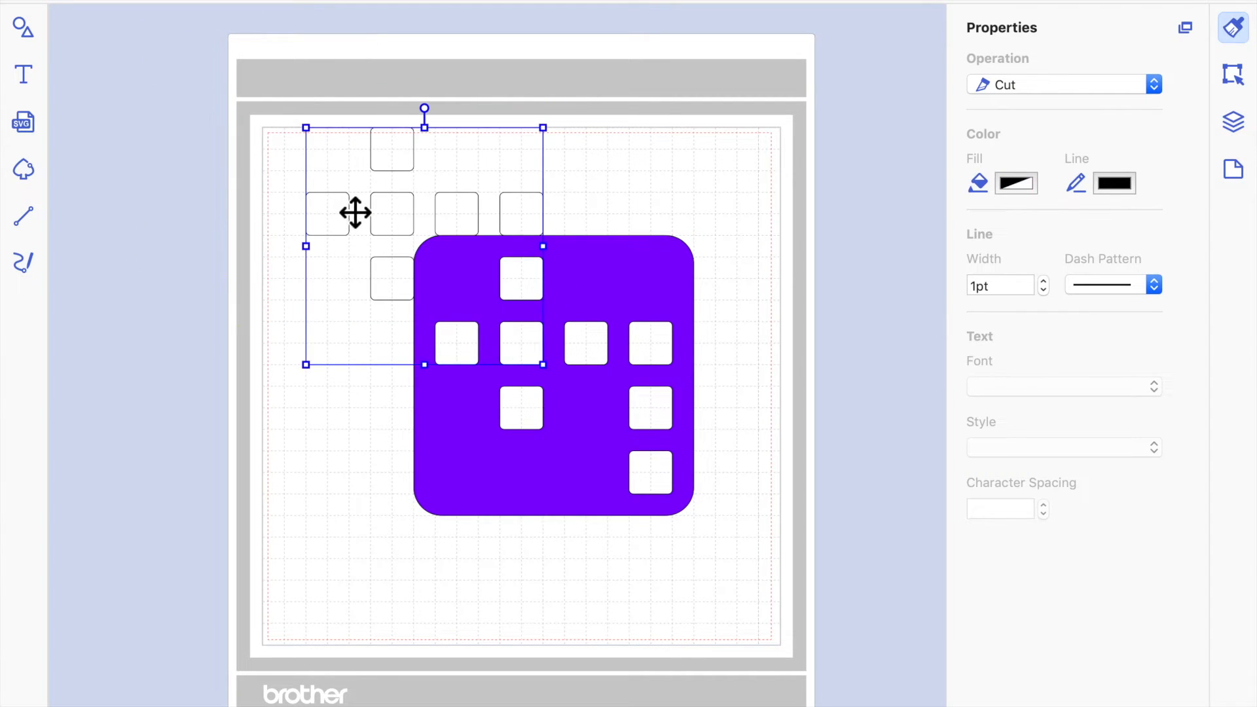
pyautogui.click(477, 143)
pyautogui.moveTo(462, 214); pyautogui.dragTo(576, 340)
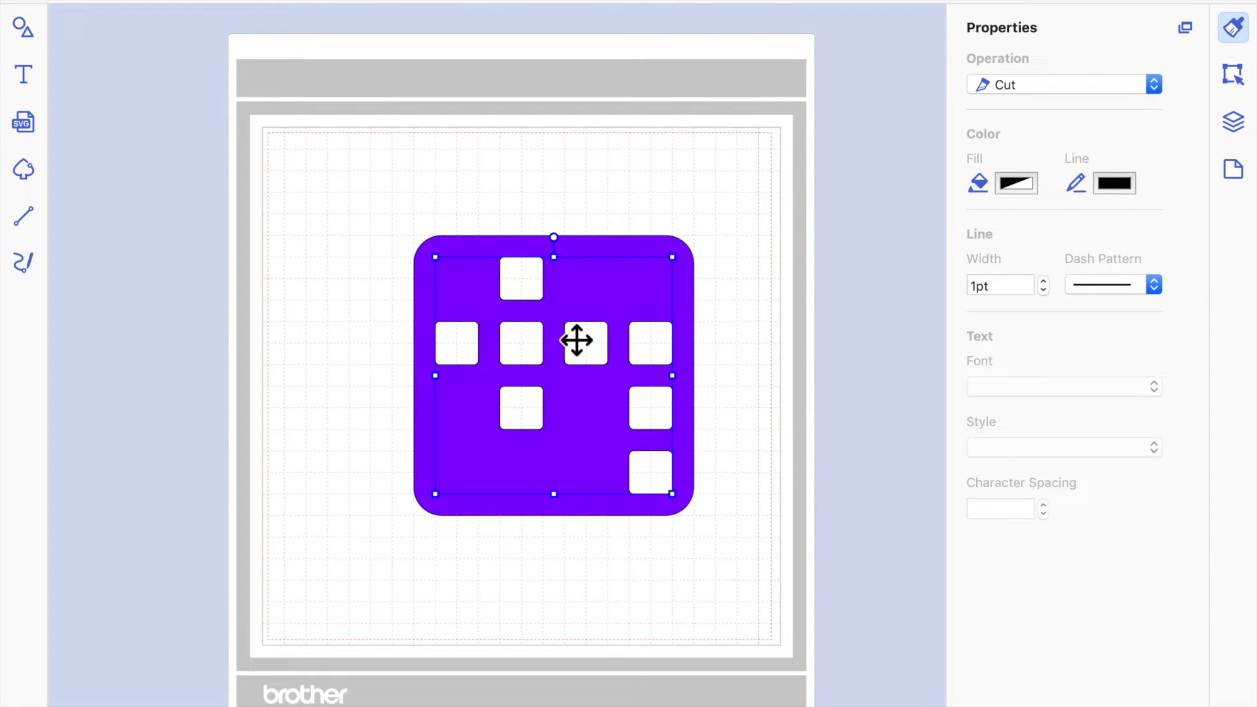
# - Move the purple panel aside, partly off the mat's left edge, and ungroup the eight squares left on the mat
pyautogui.moveTo(502, 258); pyautogui.dragTo(296, 222)
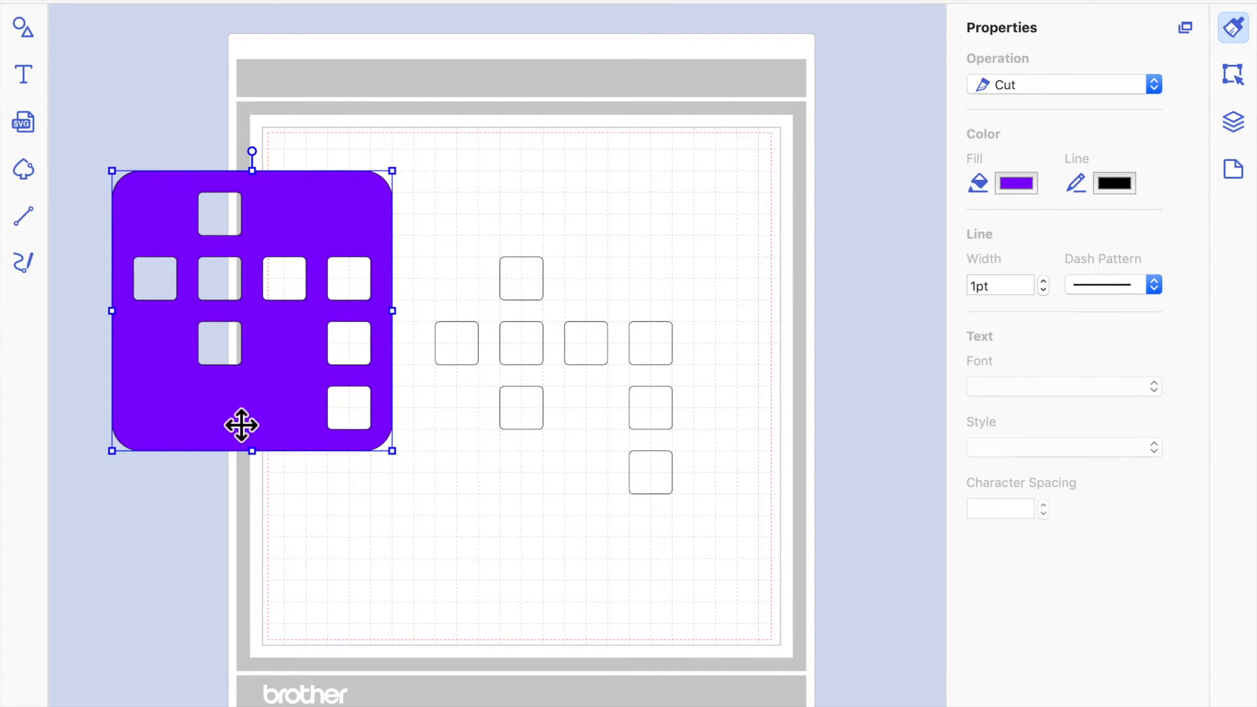
pyautogui.click(531, 291)
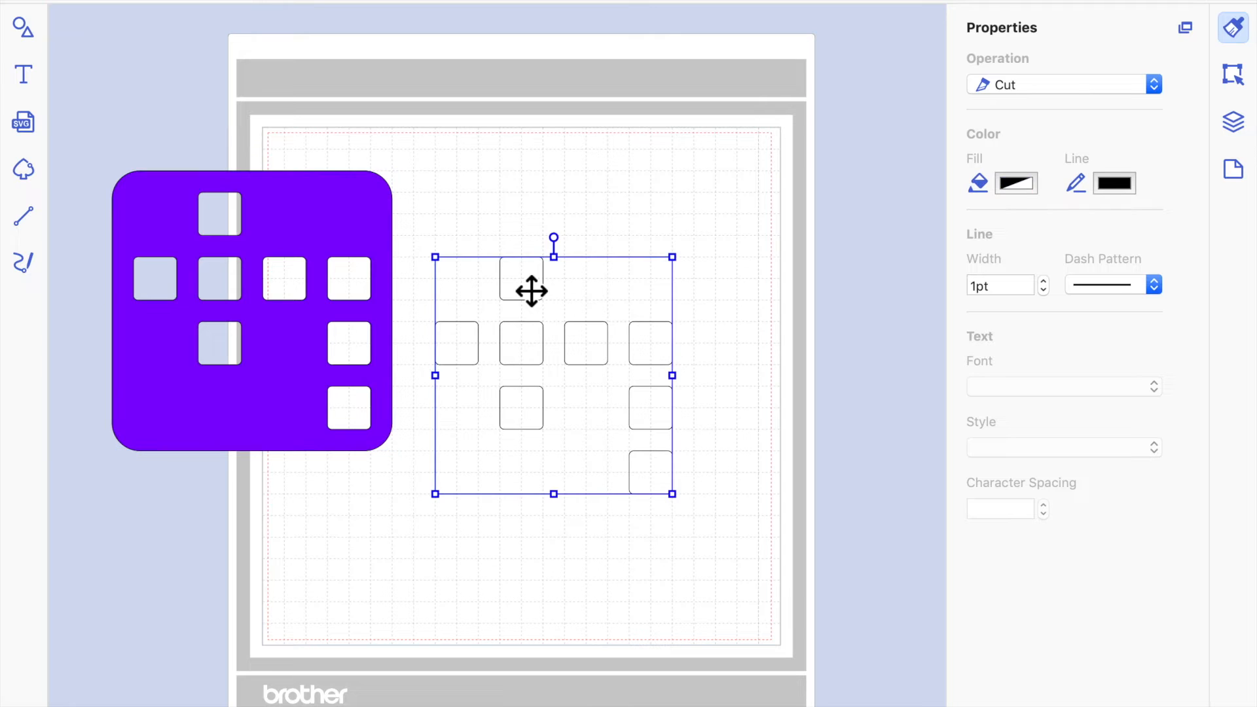
pyautogui.click(1234, 77)
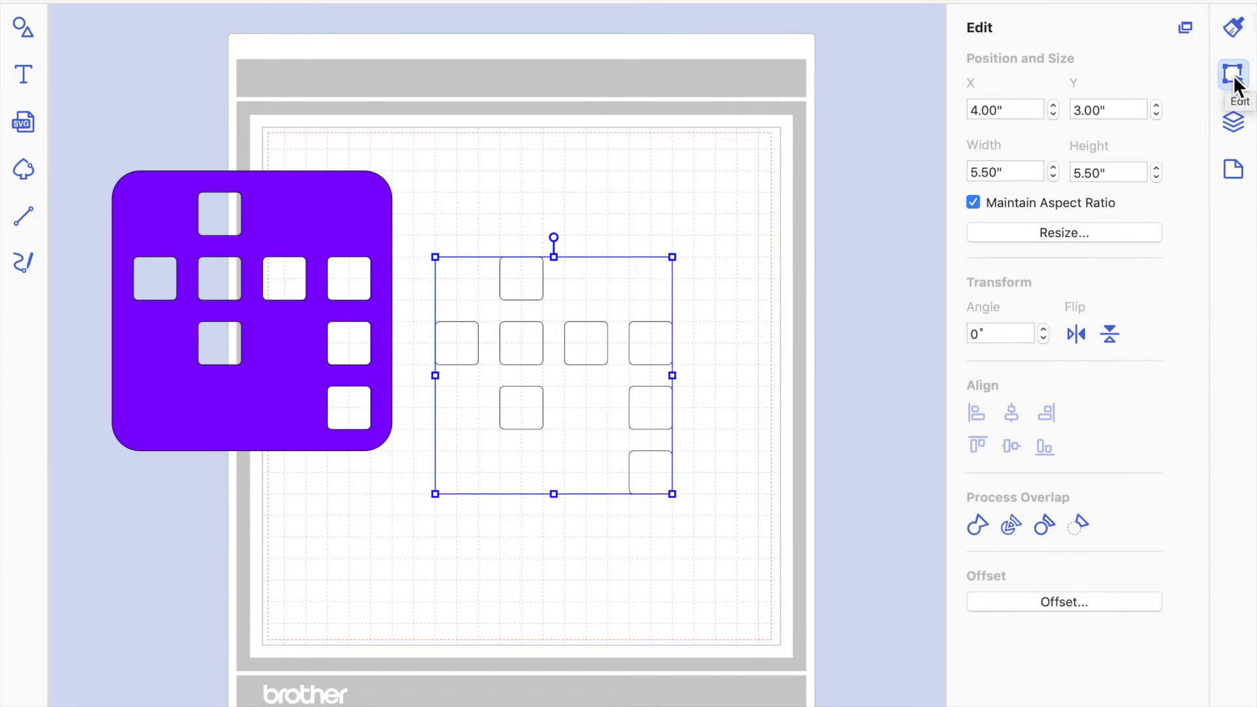
pyautogui.click(1234, 29)
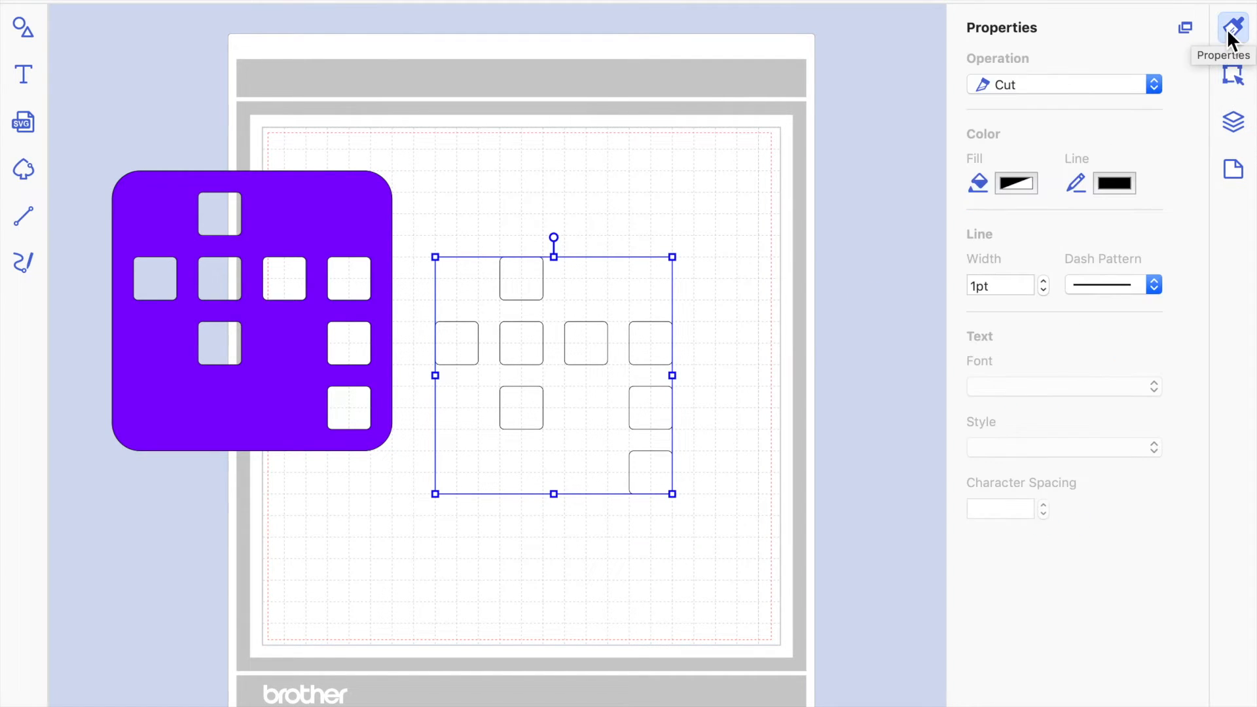
pyautogui.rightClick(638, 336)
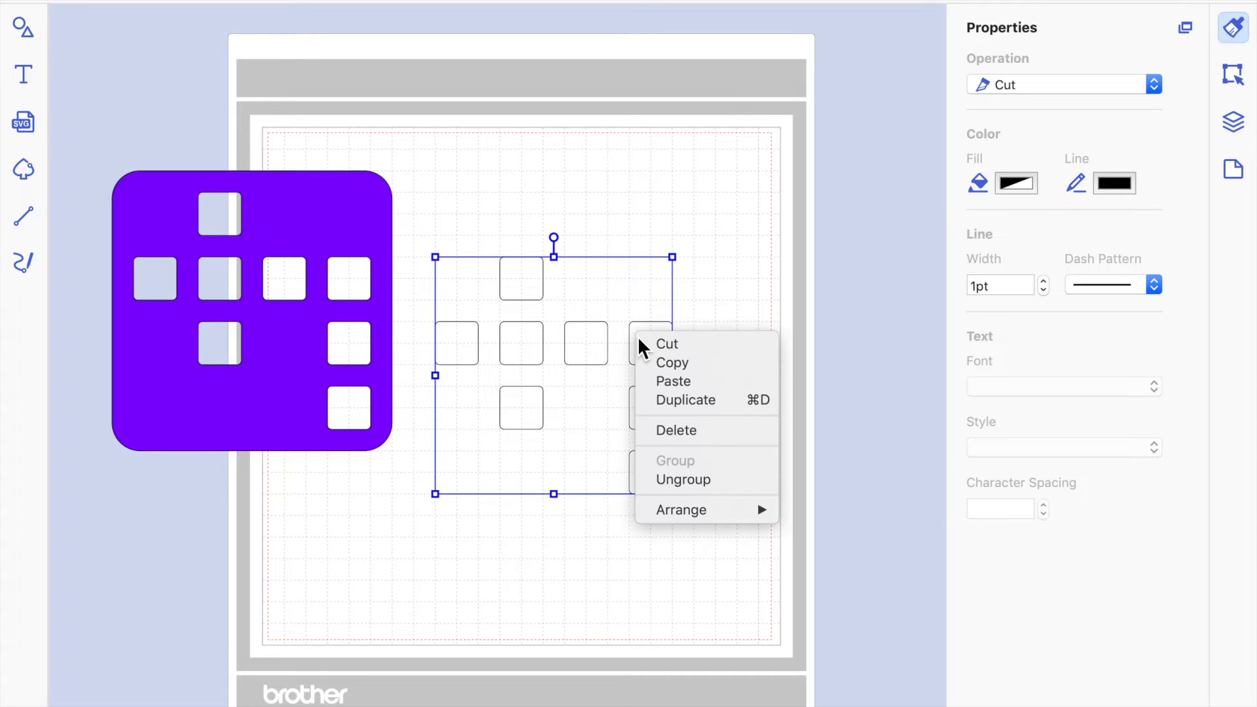
pyautogui.click(705, 482)
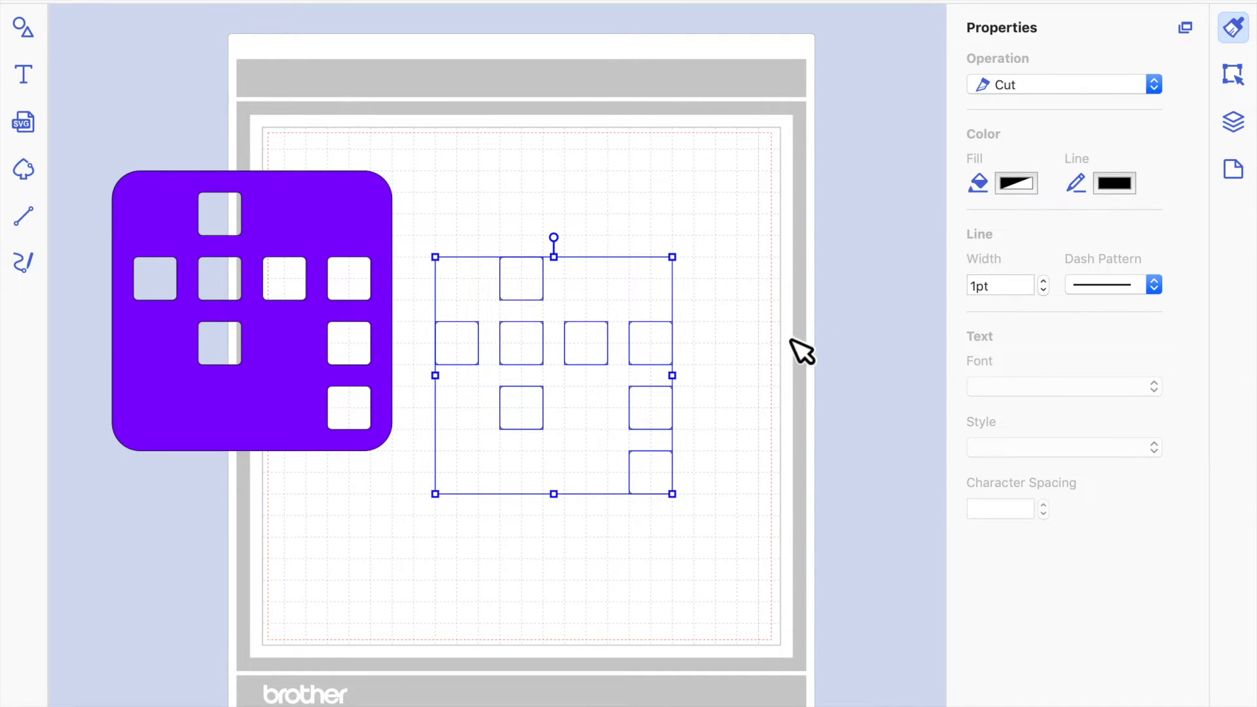
pyautogui.click(806, 352)
# - Fill the leftmost separate square with Turquoise and the square beside it in the same row with Lemon
pyautogui.click(456, 355)
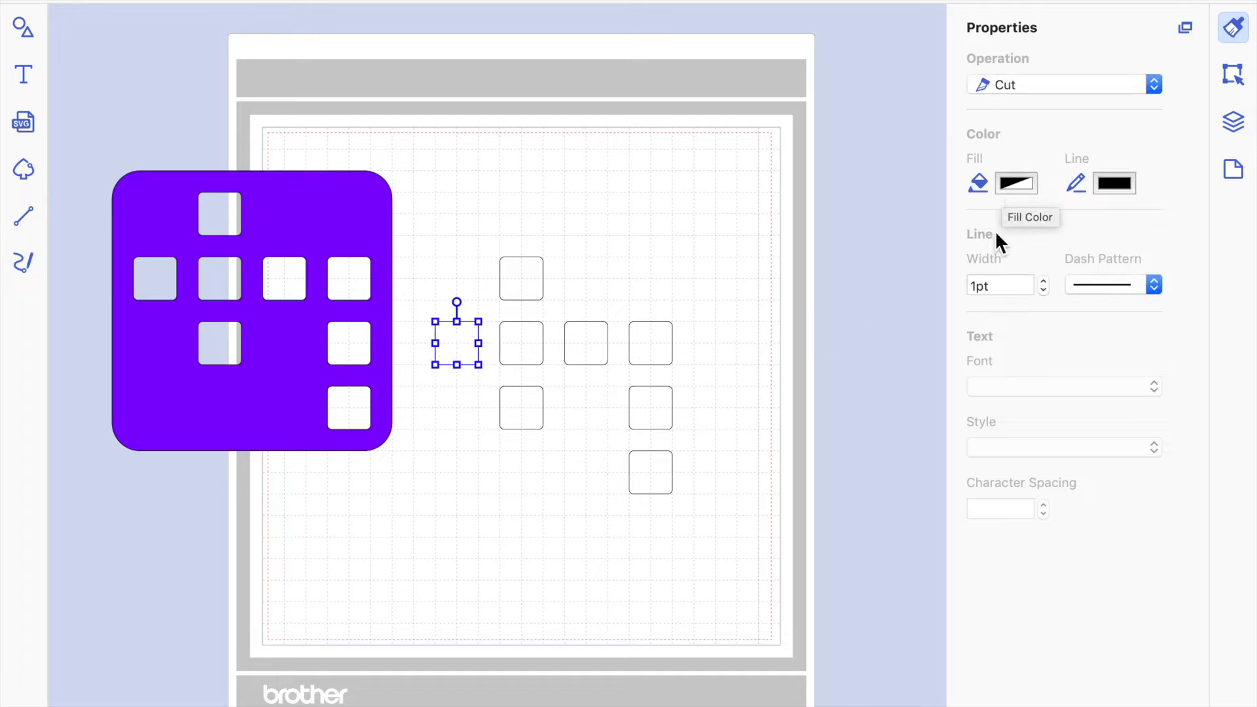
pyautogui.click(1018, 184)
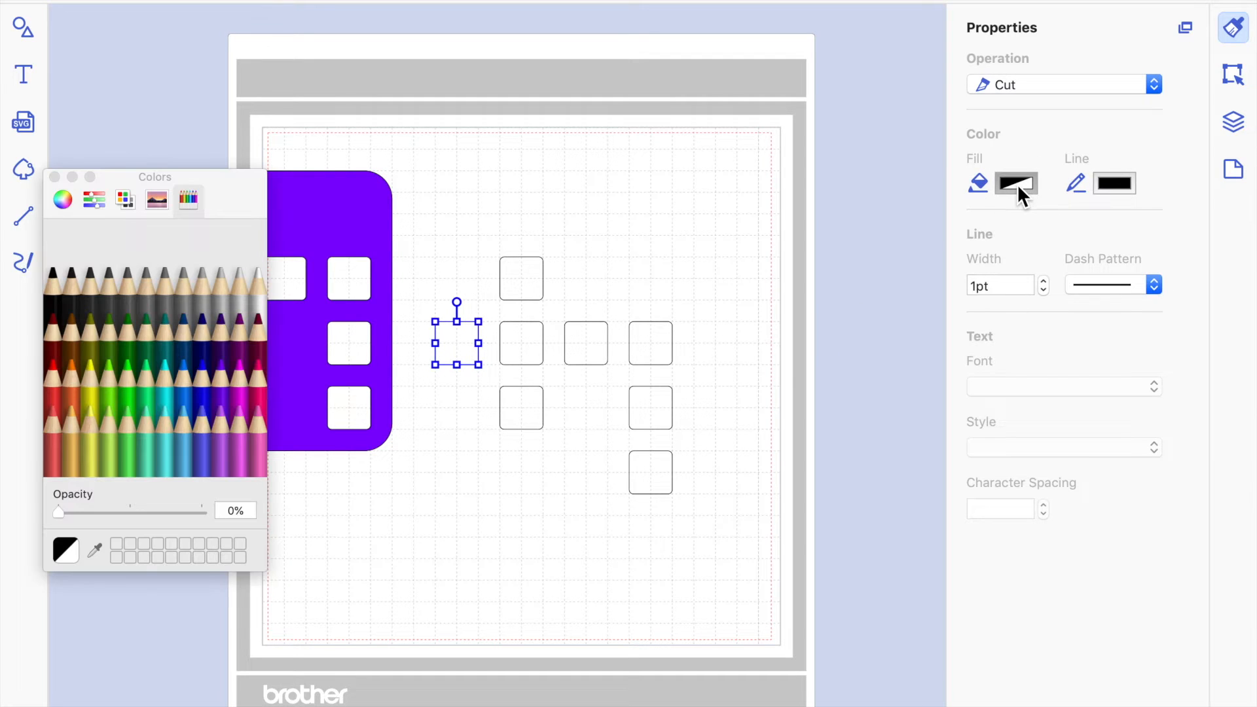
pyautogui.click(166, 381)
pyautogui.moveTo(228, 190); pyautogui.dragTo(261, 298)
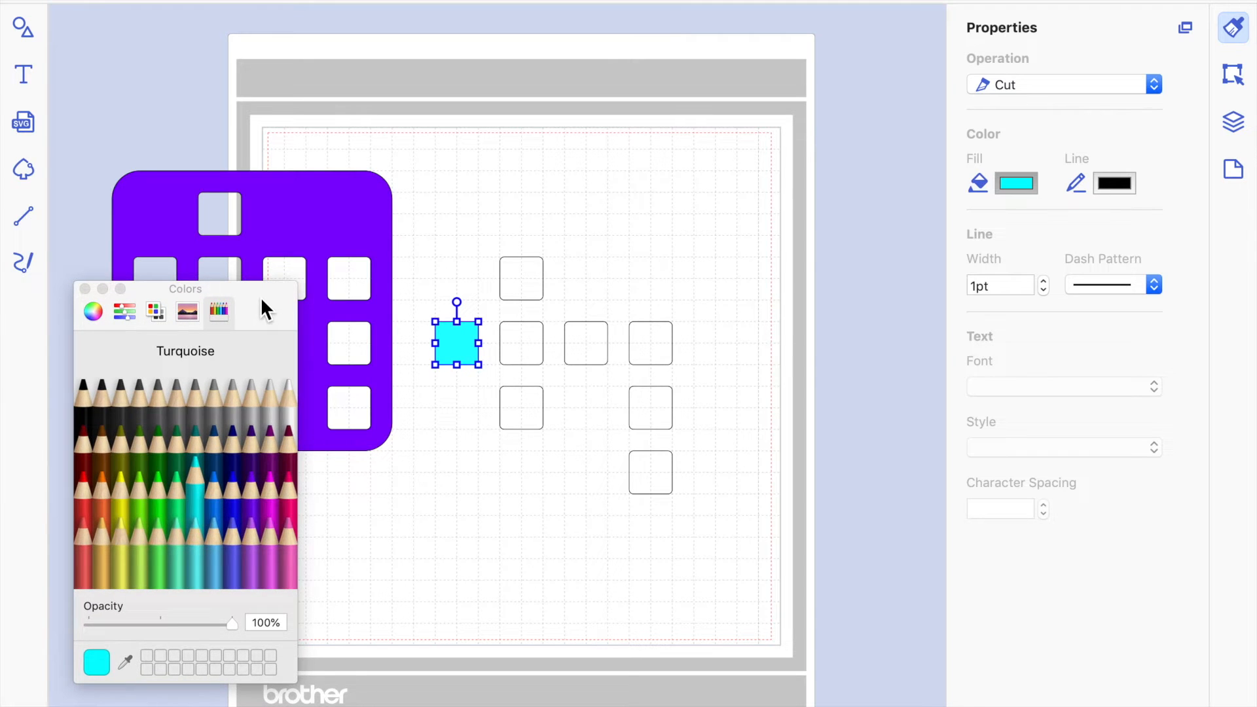
pyautogui.click(527, 341)
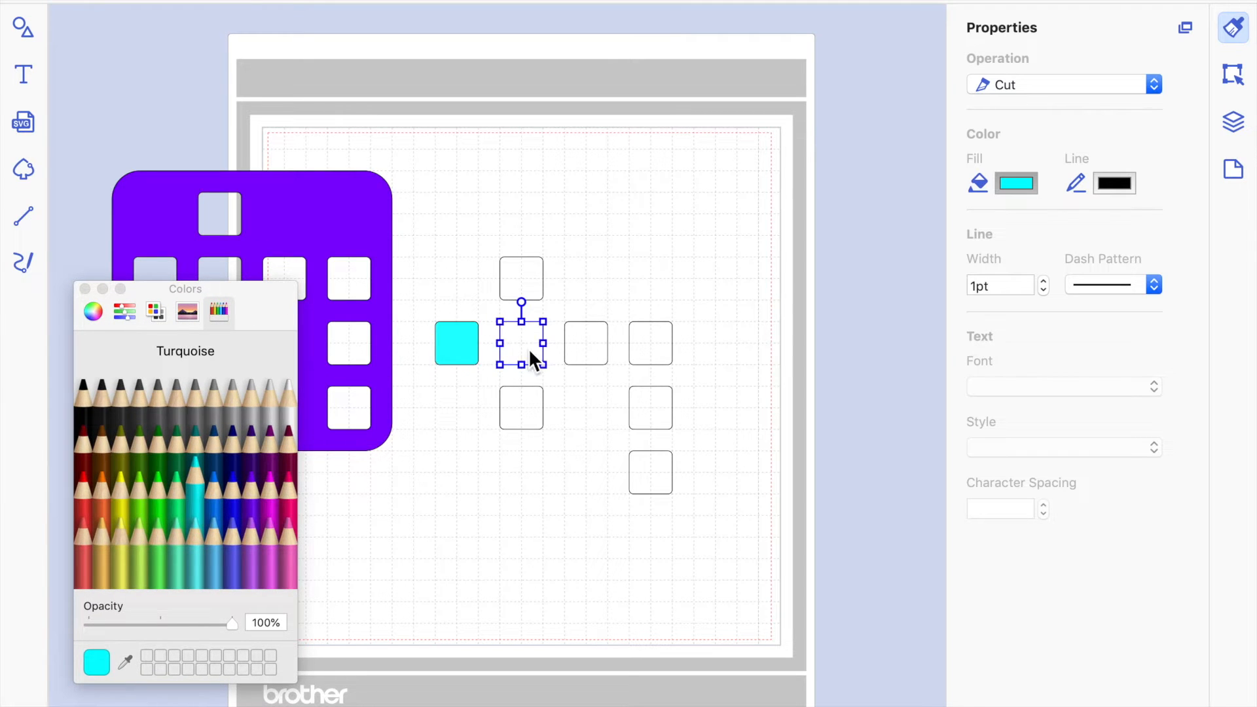
pyautogui.click(131, 511)
pyautogui.moveTo(256, 323); pyautogui.dragTo(272, 475)
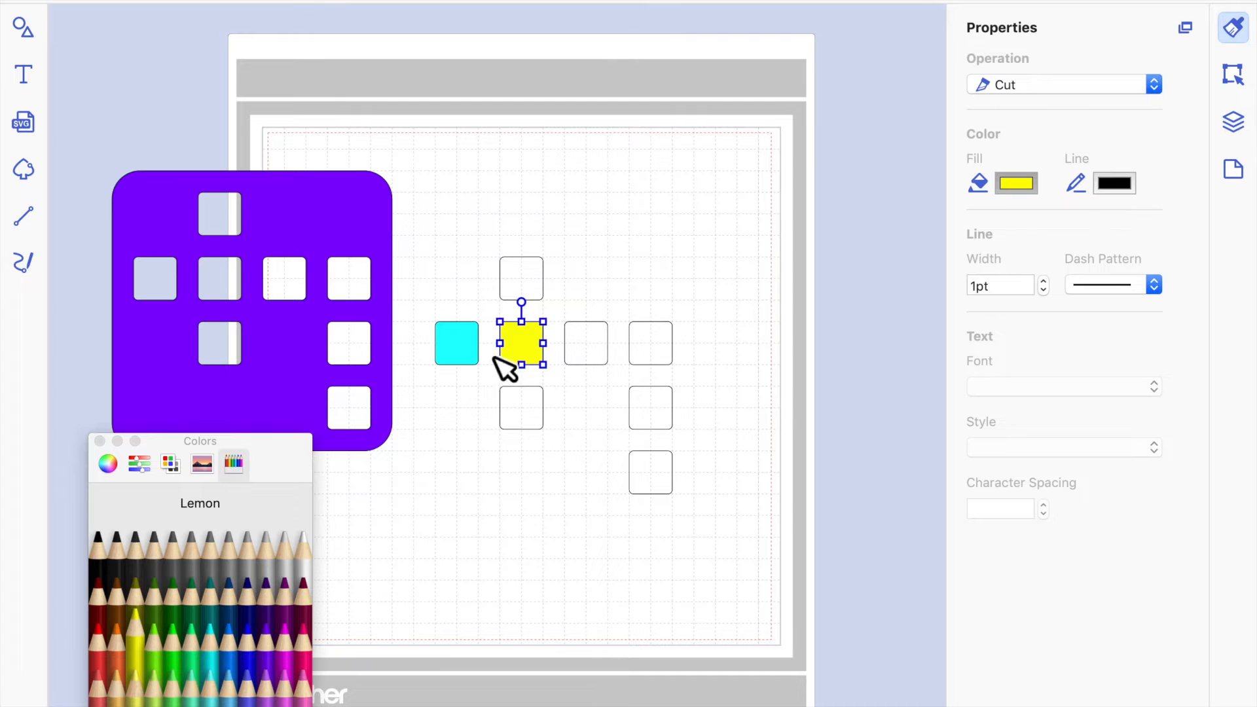
# - Fit the turquoise and yellow squares into each other's cut-outs on the purple panel and shift the uppermost blank square
pyautogui.moveTo(466, 359); pyautogui.dragTo(216, 303)
pyautogui.moveTo(524, 347); pyautogui.dragTo(152, 282)
pyautogui.moveTo(534, 284); pyautogui.dragTo(570, 318)
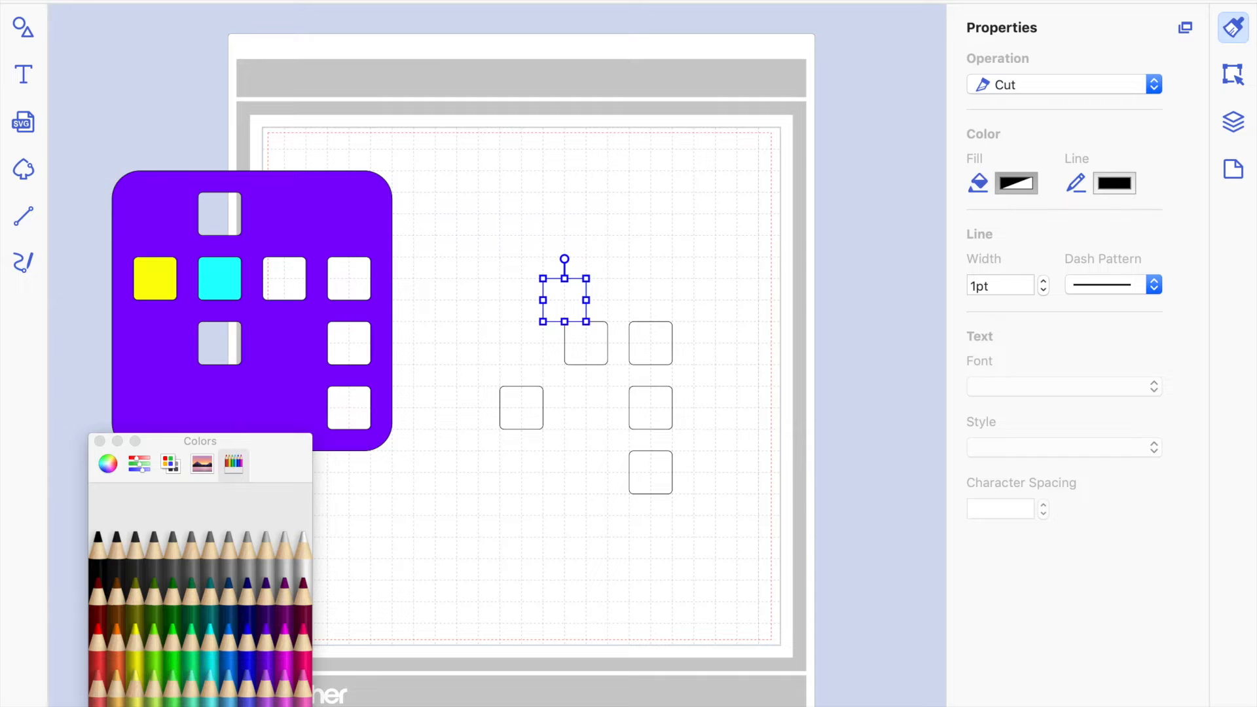
# - Undo the moves and the turquoise and yellow fills of the separate squares
pyautogui.click(31, 3)
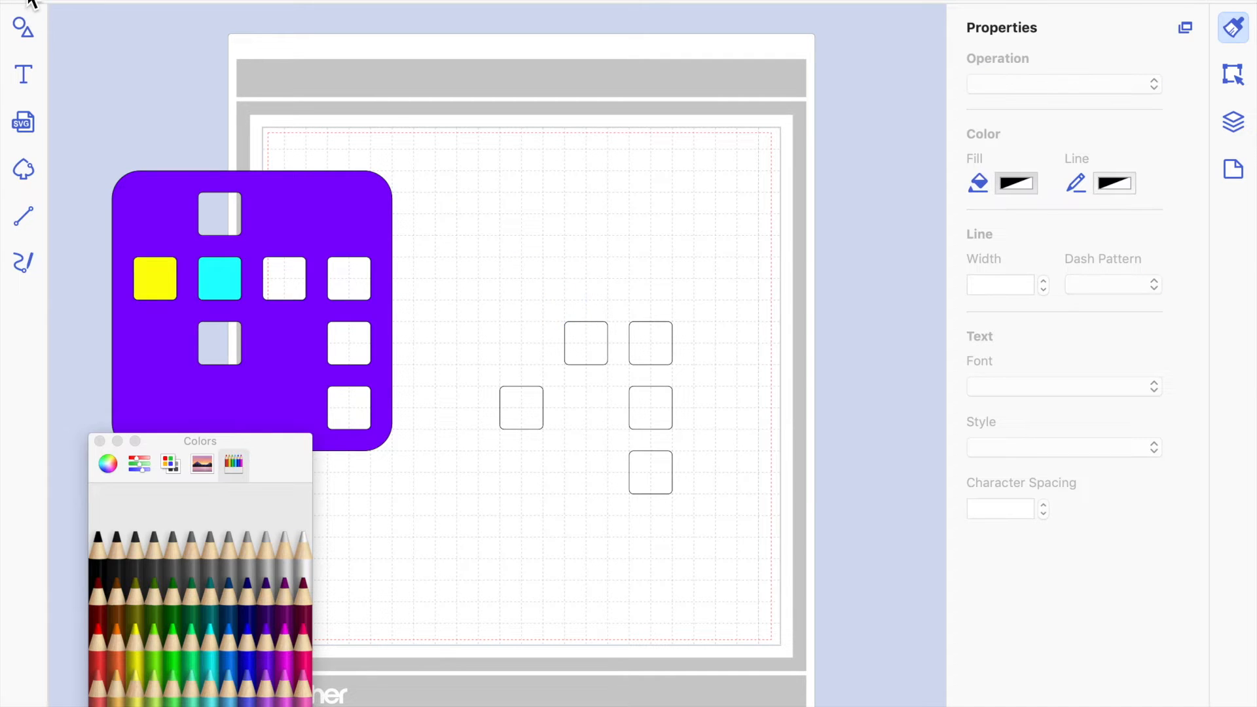
pyautogui.click(30, 3)
pyautogui.click(31, 3)
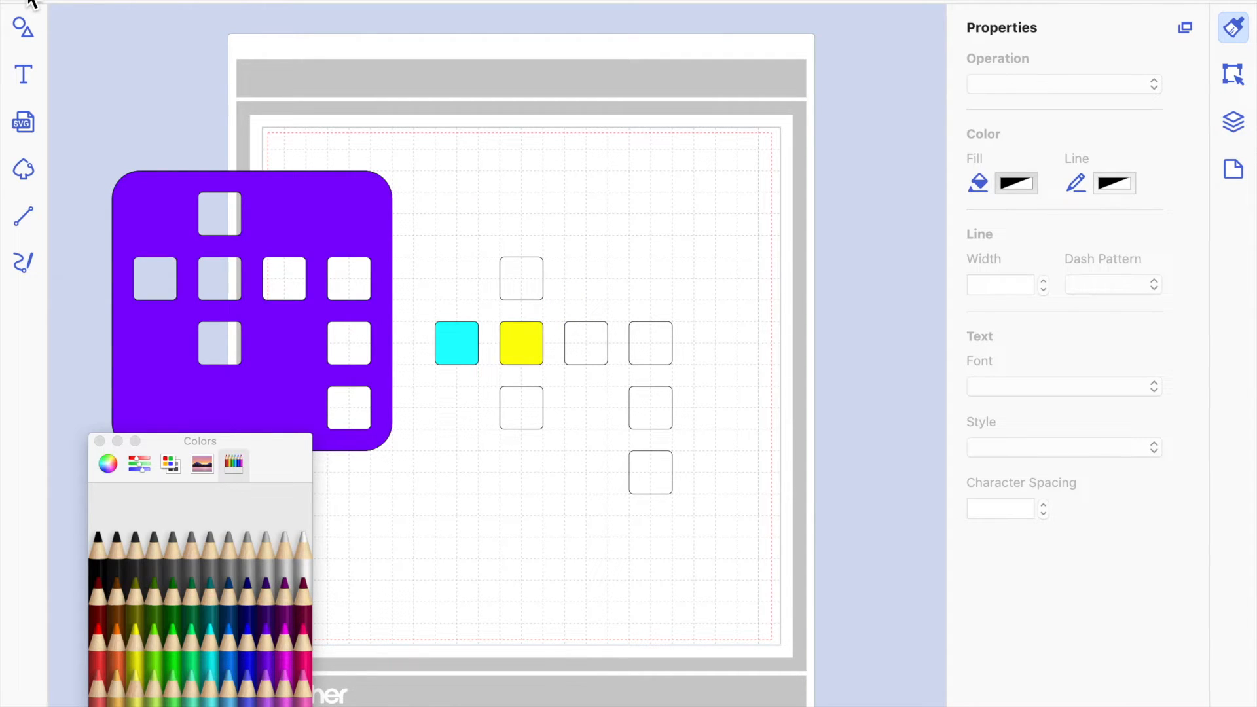
pyautogui.click(31, 2)
pyautogui.click(31, 3)
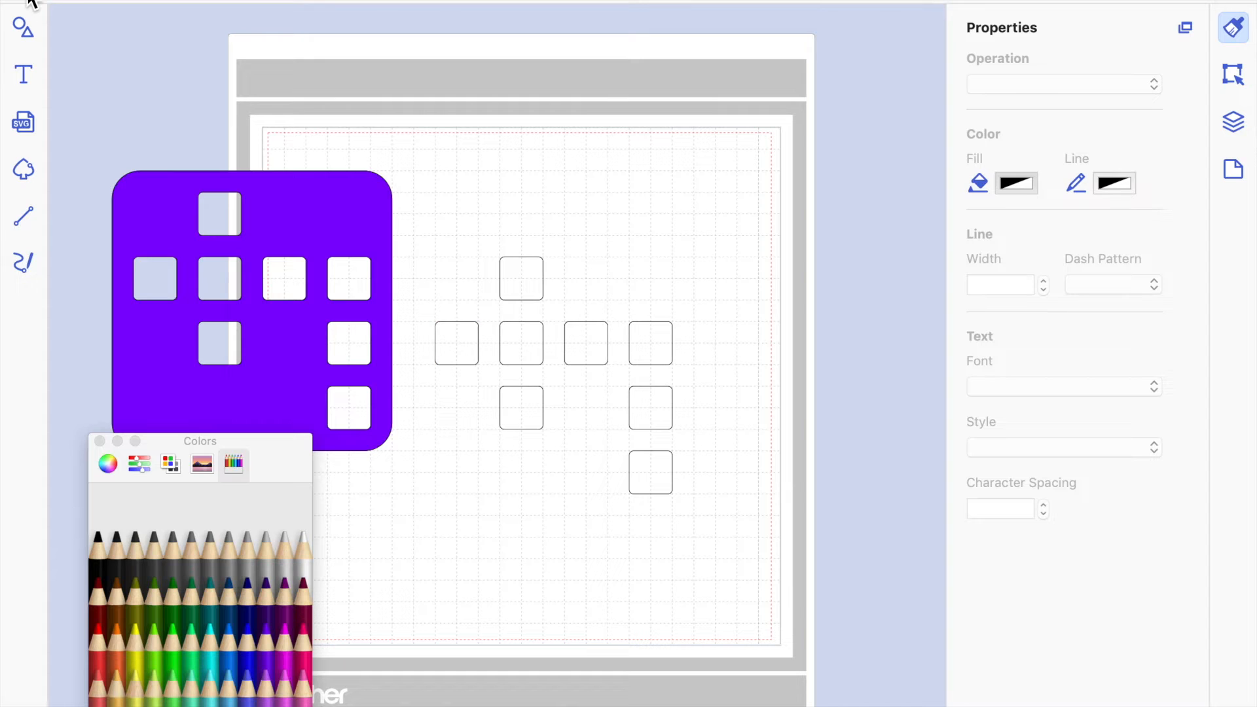
# - Move all eight separate squares to the mat's right edge and bring the purple panel fully onto the mat's lower middle
pyautogui.moveTo(420, 204); pyautogui.dragTo(763, 558)
pyautogui.moveTo(592, 354); pyautogui.dragTo(851, 332)
pyautogui.click(336, 220)
pyautogui.moveTo(336, 219); pyautogui.dragTo(596, 381)
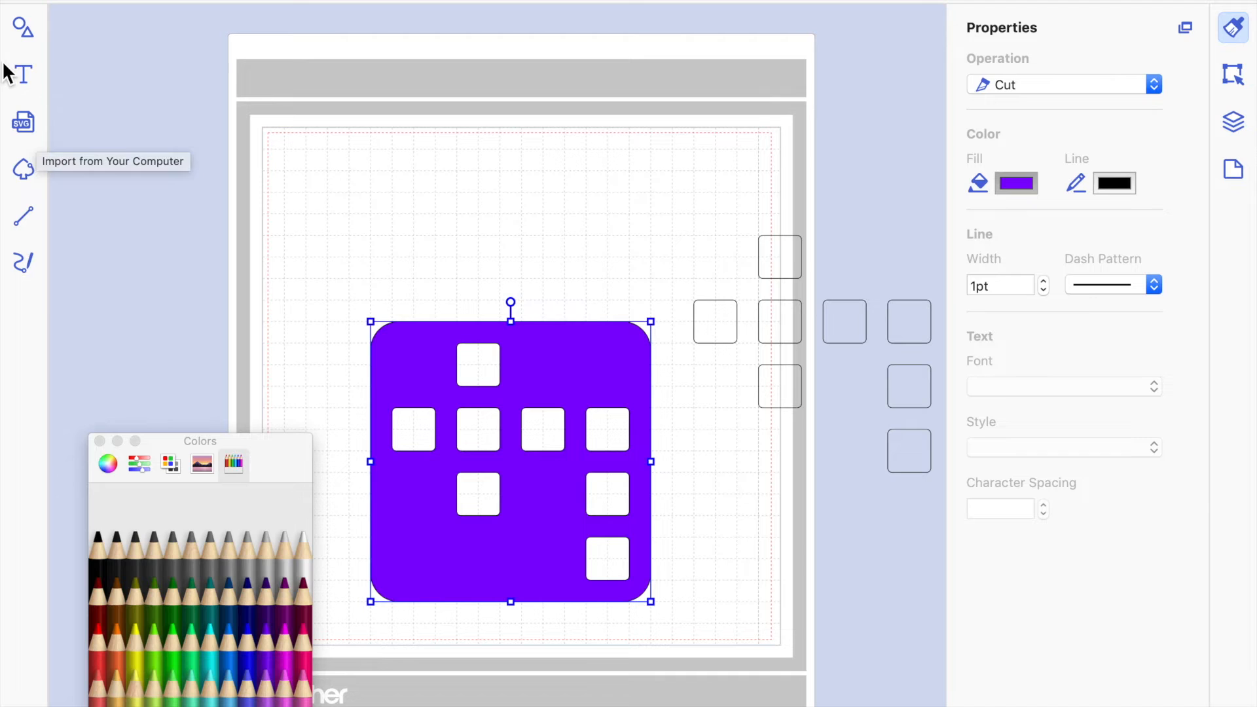
# - Add the text YOU LOVE EYE in Futura on the mat above the purple panel
pyautogui.click(27, 78)
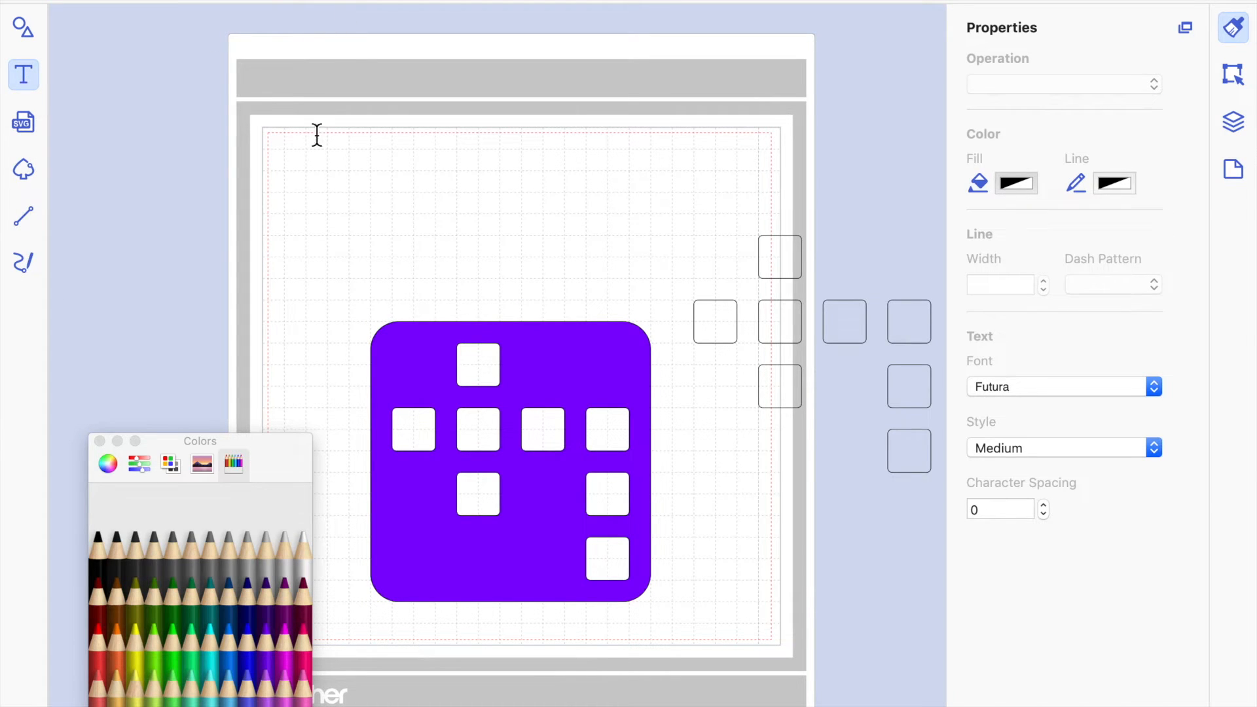
pyautogui.click(374, 2)
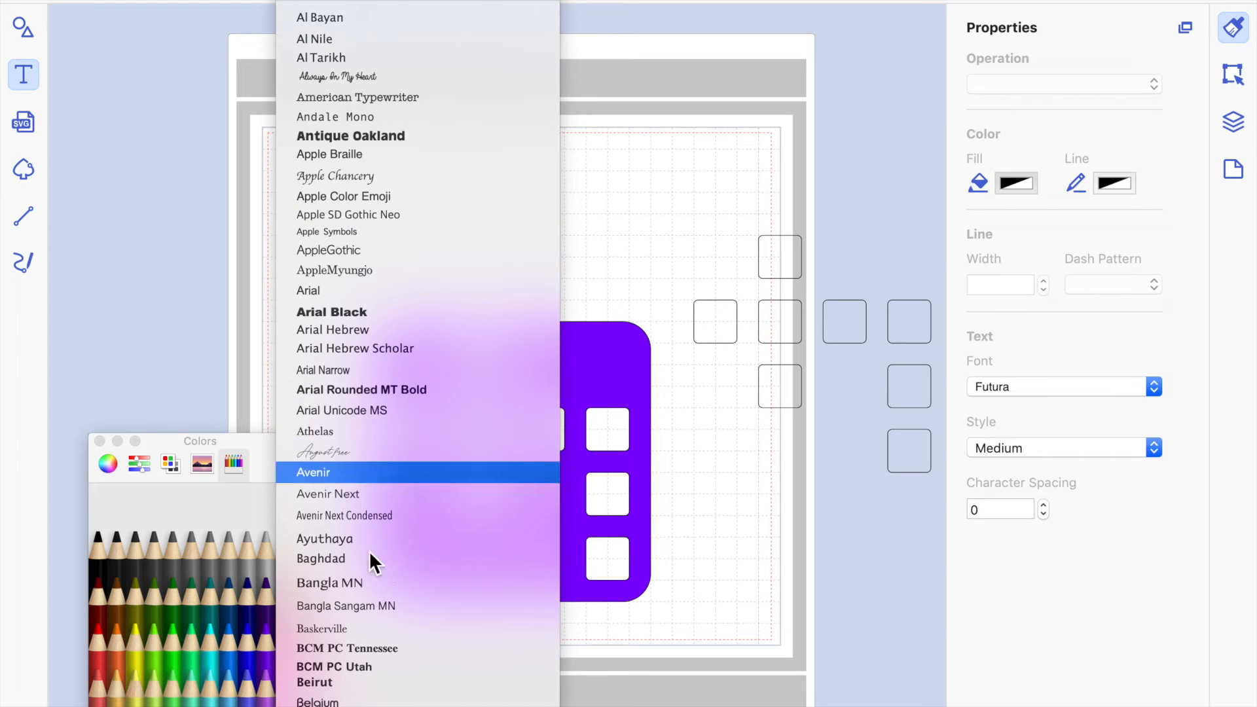
pyautogui.scroll(-5, 355, 568)
pyautogui.scroll(-10, 355, 567)
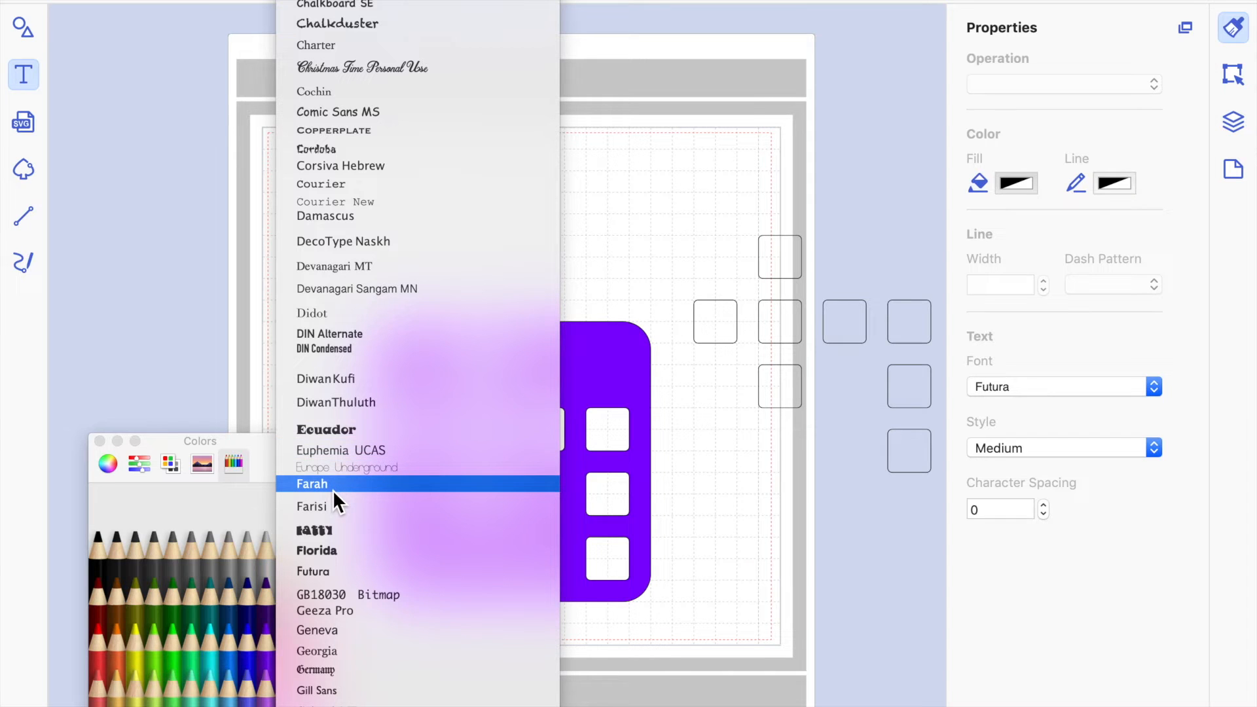
pyautogui.click(334, 576)
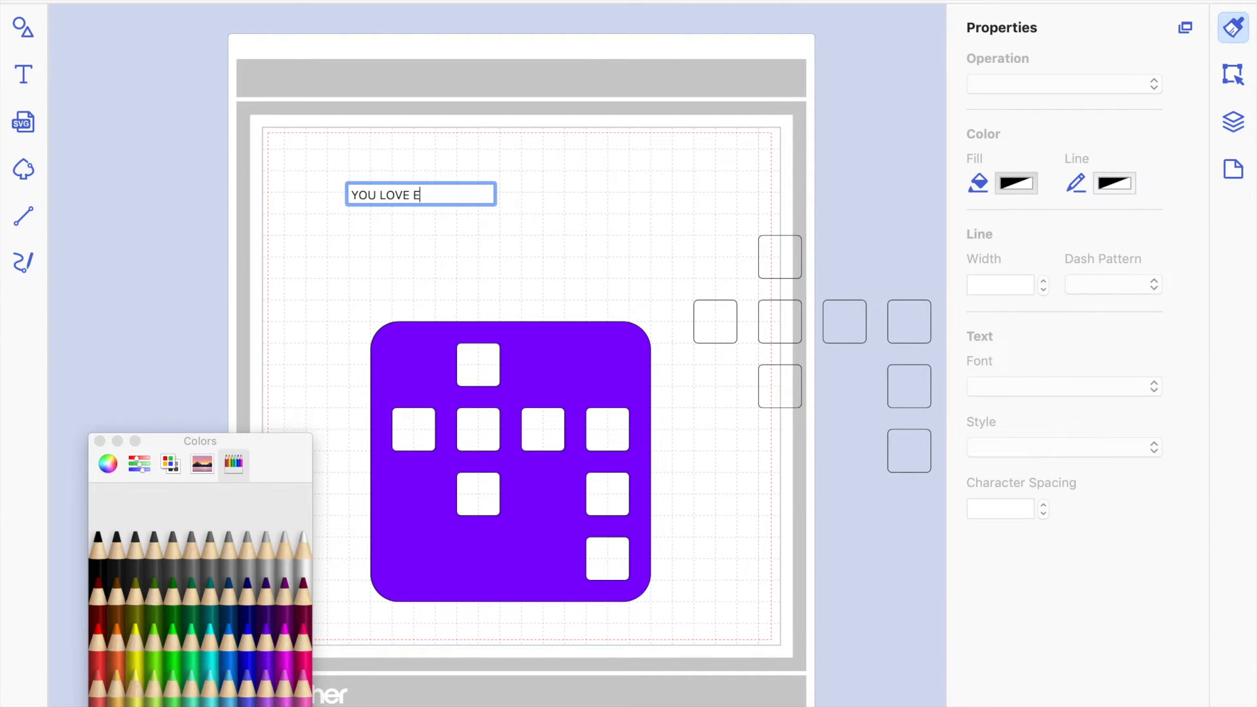
pyautogui.click(606, 272)
pyautogui.click(592, 151)
pyautogui.moveTo(370, 210)
pyautogui.mouseDown()
pyautogui.moveTo(401, 257)
pyautogui.moveTo(438, 428)
pyautogui.moveTo(423, 442)
pyautogui.moveTo(438, 180)
pyautogui.moveTo(367, 218)
pyautogui.mouseUp()
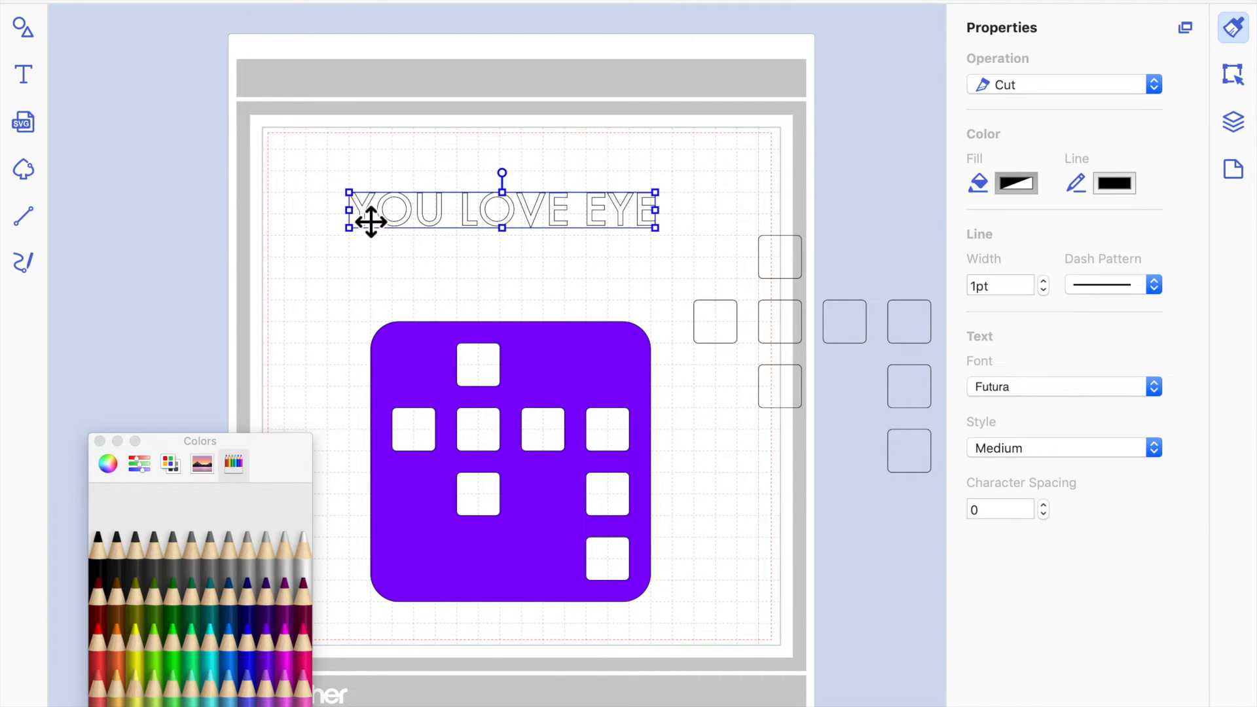
# - Close the colour picker and split the YOU LOVE EYE text into separate letters using an overlap process
pyautogui.click(451, 250)
pyautogui.click(508, 210)
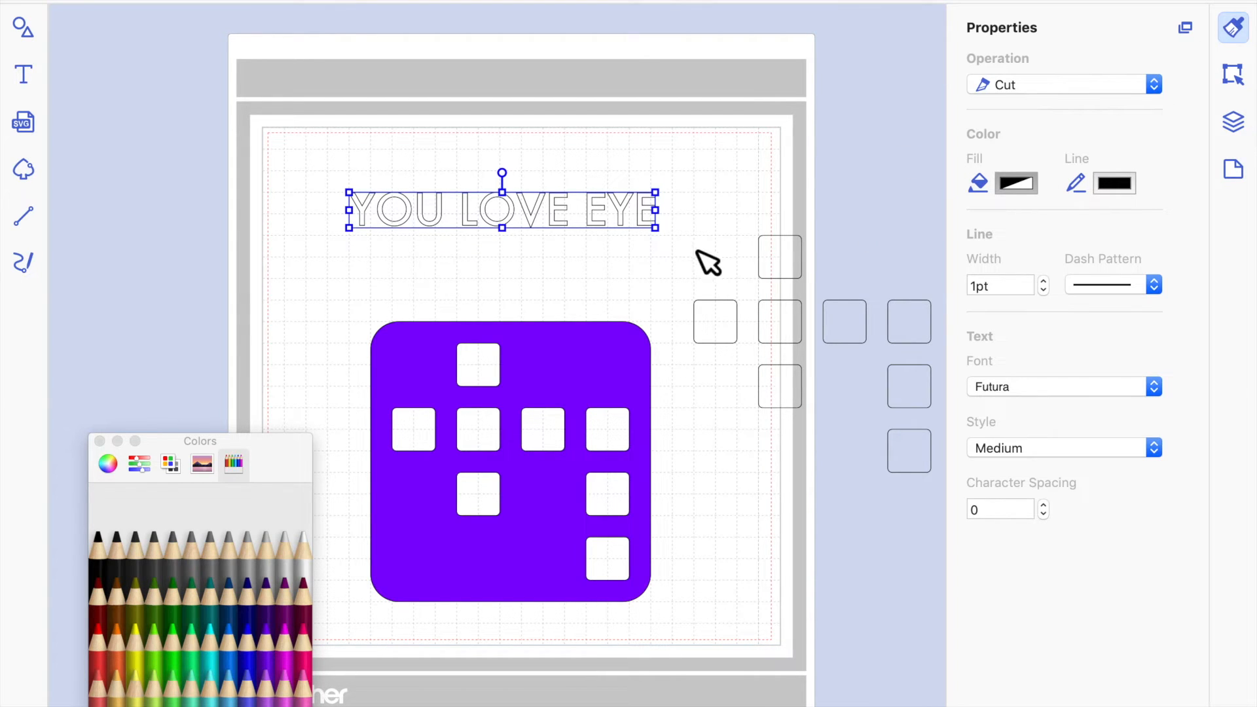
pyautogui.click(100, 441)
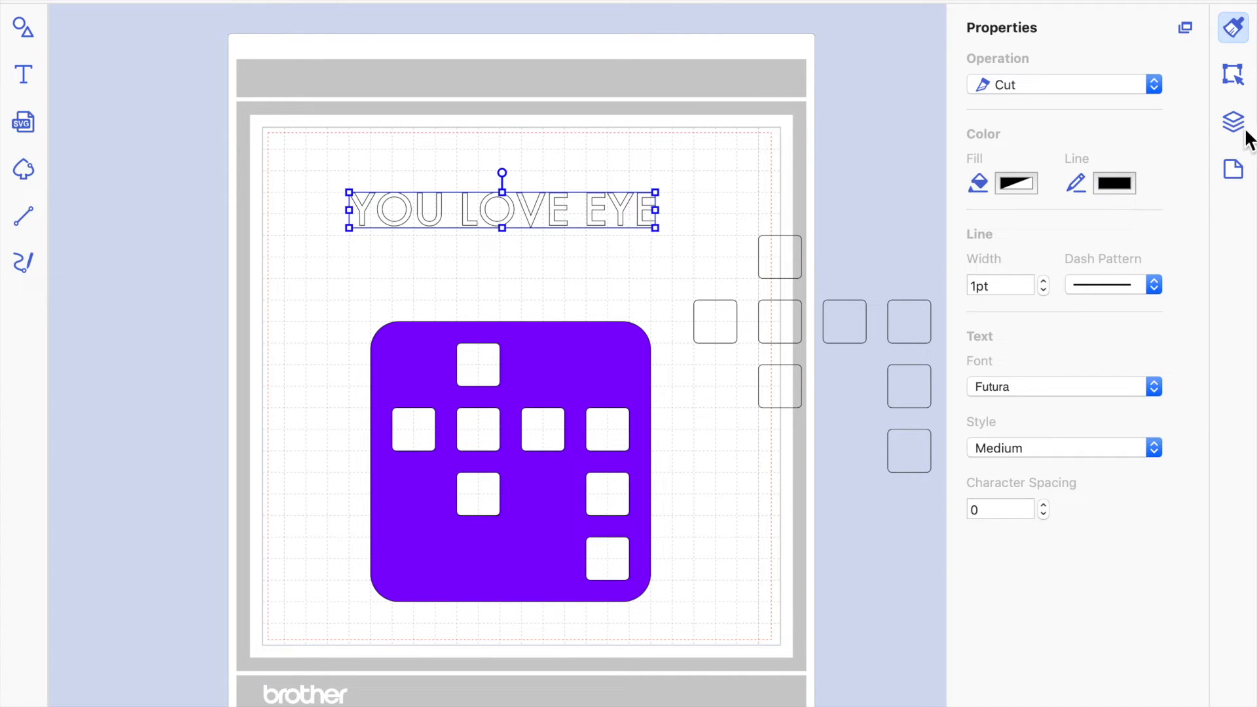
pyautogui.click(1236, 82)
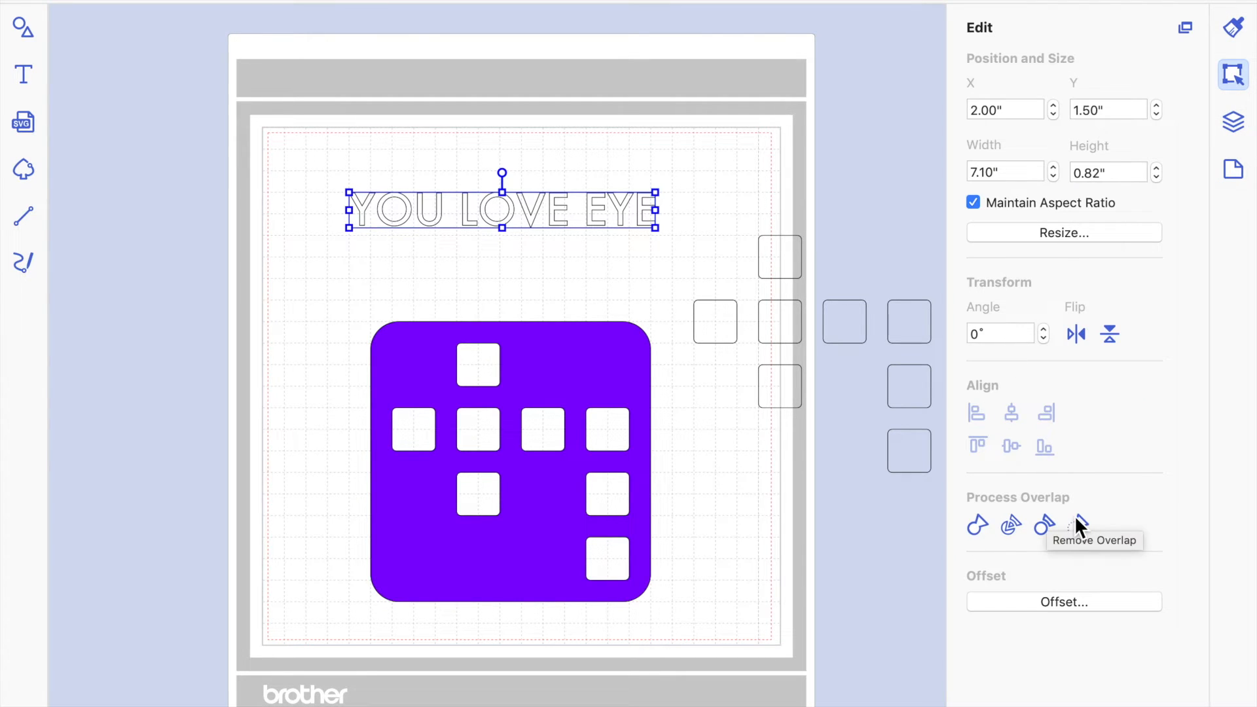
pyautogui.click(1010, 528)
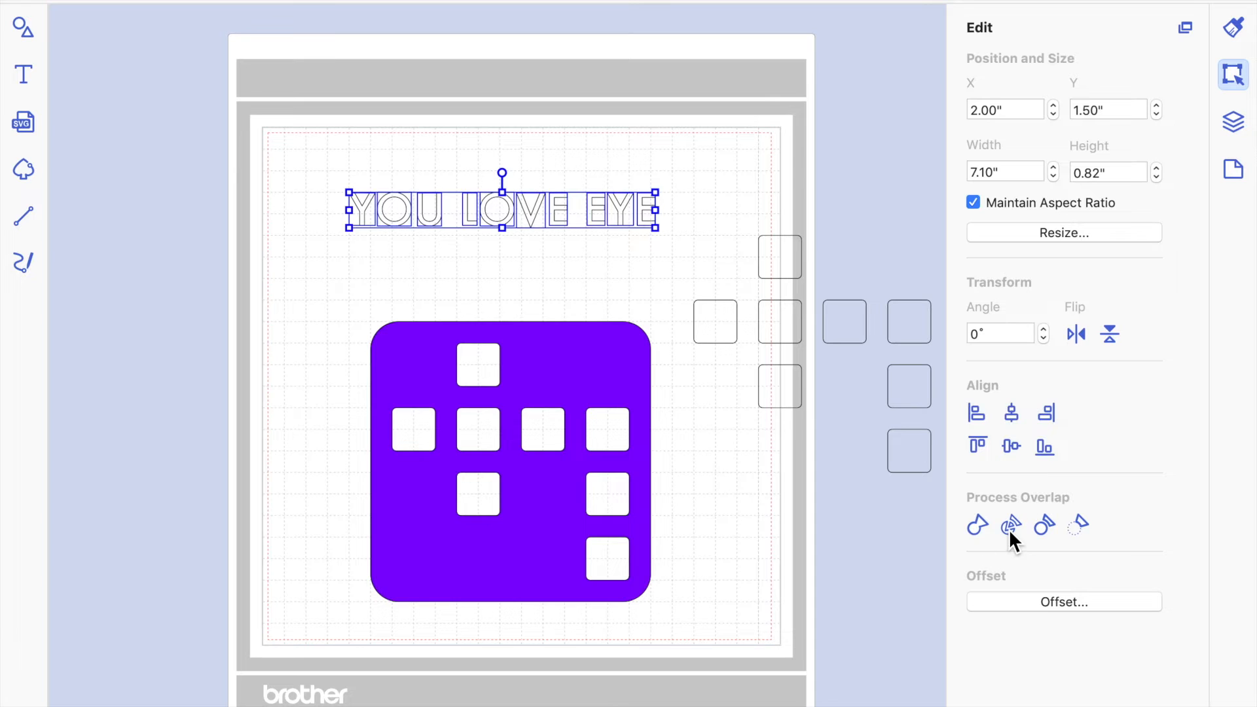
# - Fill all the separated letters with the dark grey Iron and close the colour picker
pyautogui.click(723, 221)
pyautogui.moveTo(329, 177); pyautogui.dragTo(703, 230)
pyautogui.click(1236, 26)
pyautogui.click(1019, 185)
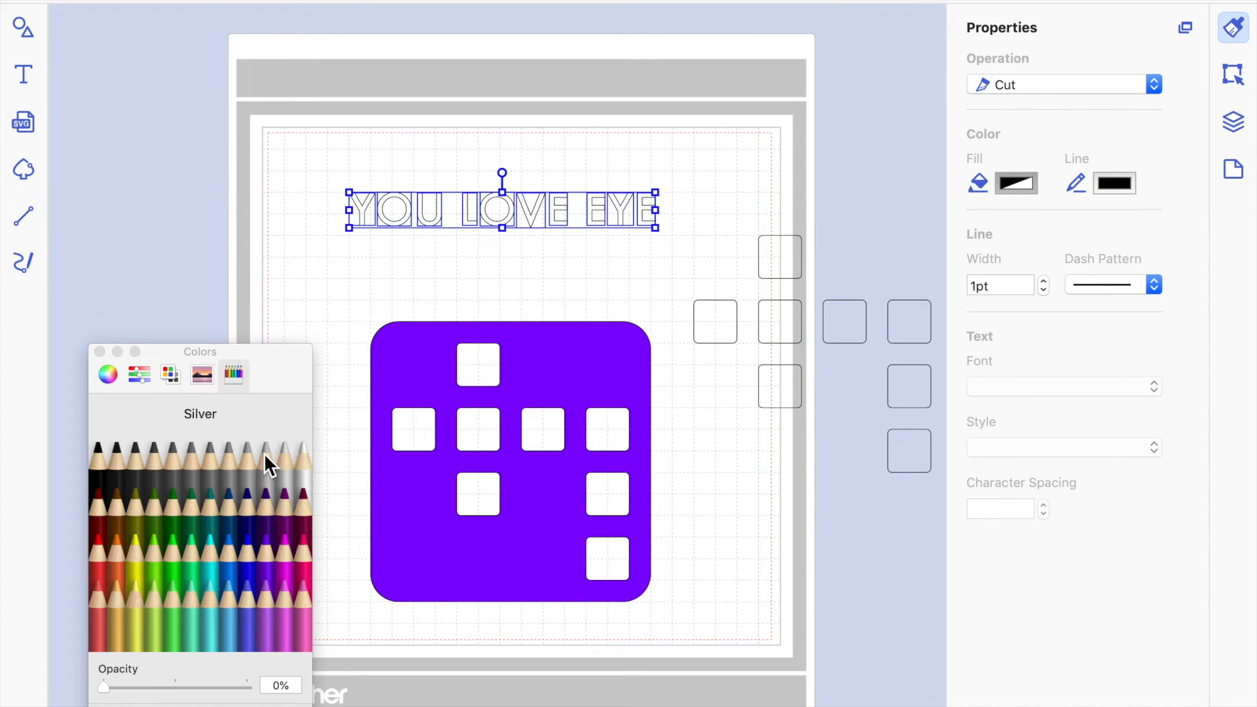
pyautogui.click(155, 468)
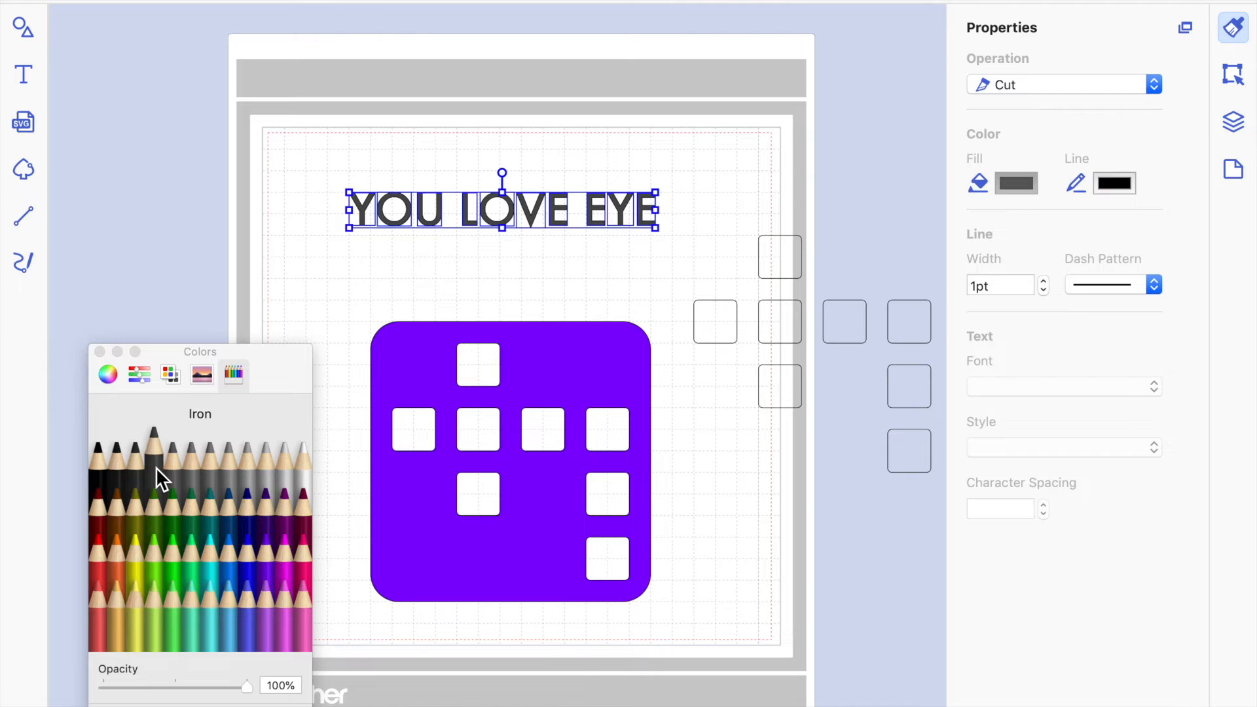
pyautogui.click(358, 277)
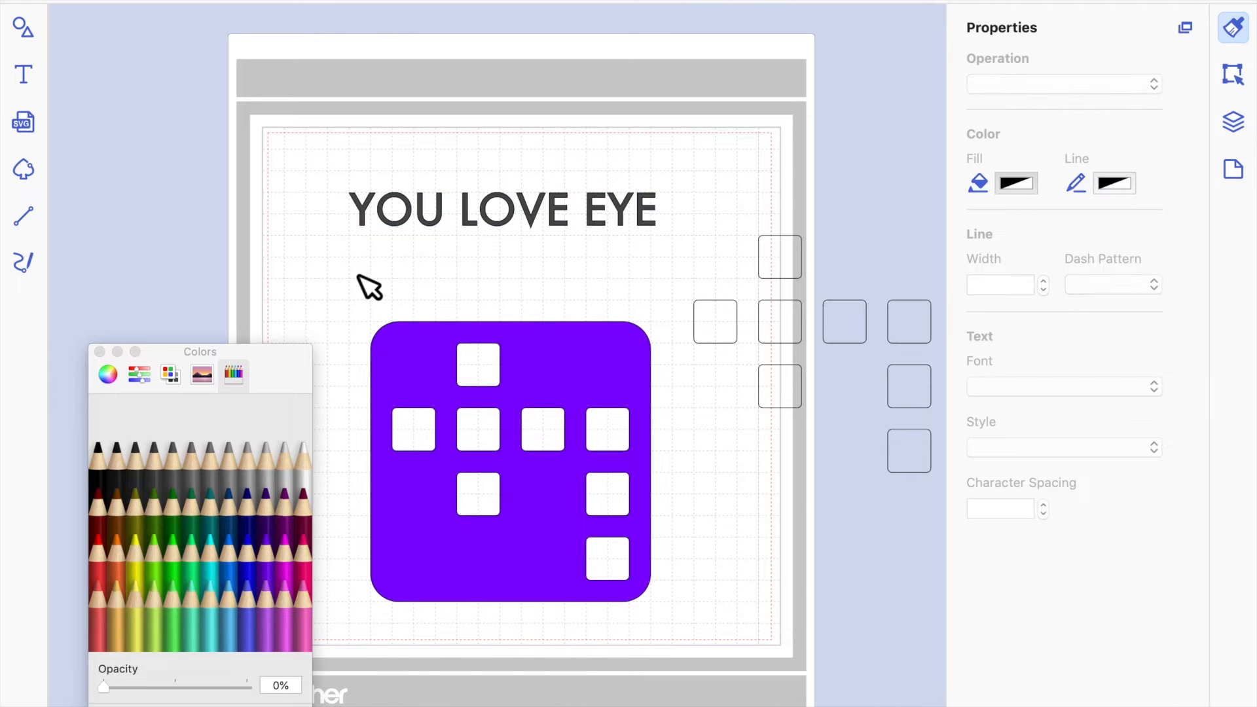
pyautogui.click(100, 352)
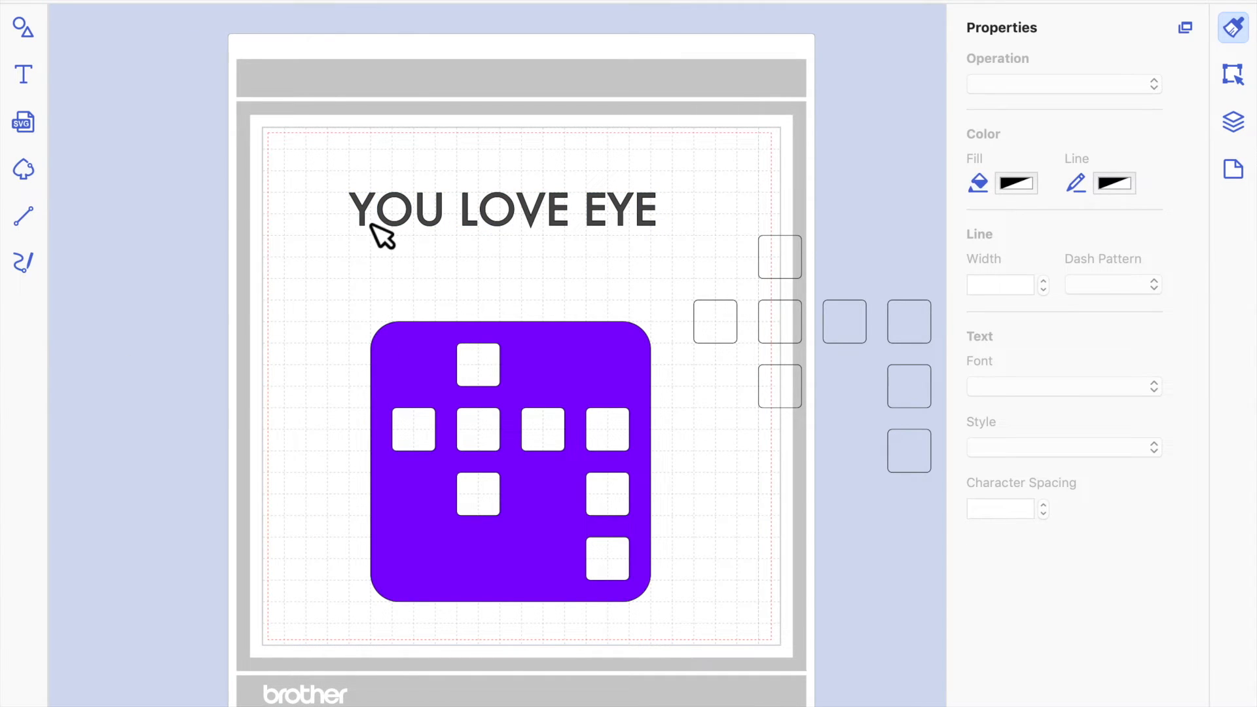
# - Turn off Snap to Grid and centre the letter L in the leftmost cut-out of the panel's horizontal row
pyautogui.moveTo(473, 225); pyautogui.dragTo(411, 445)
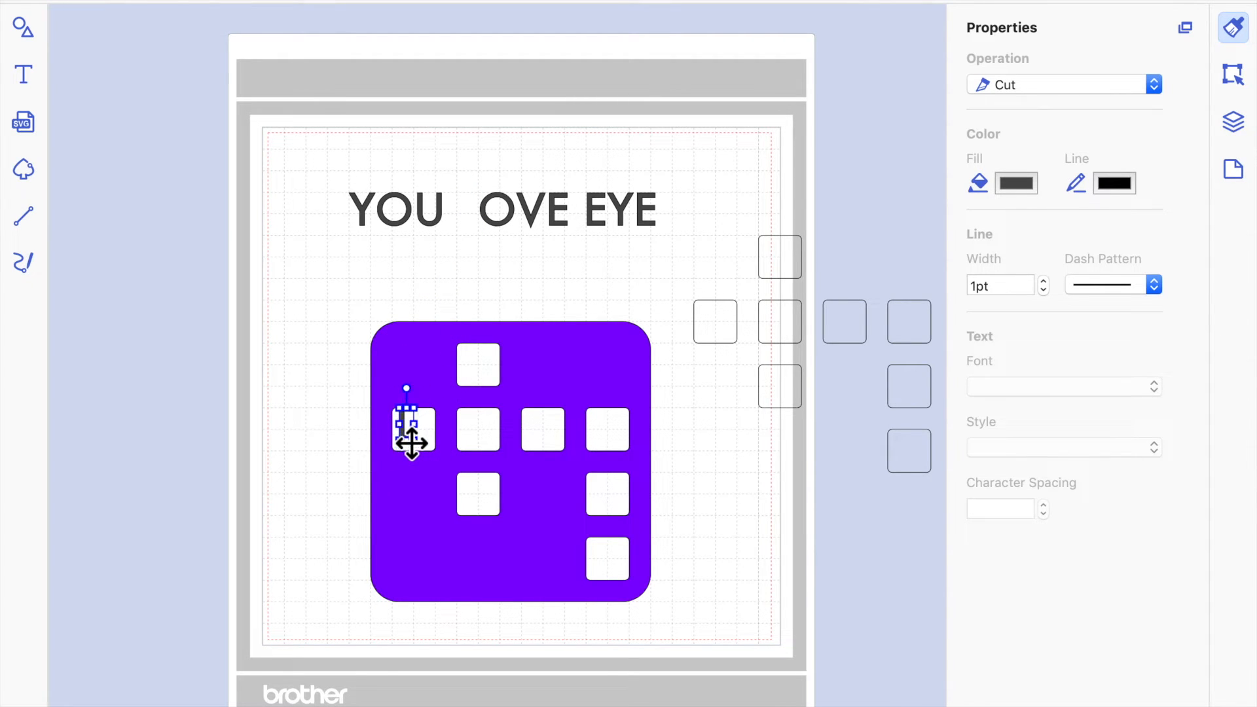
pyautogui.press('Right')
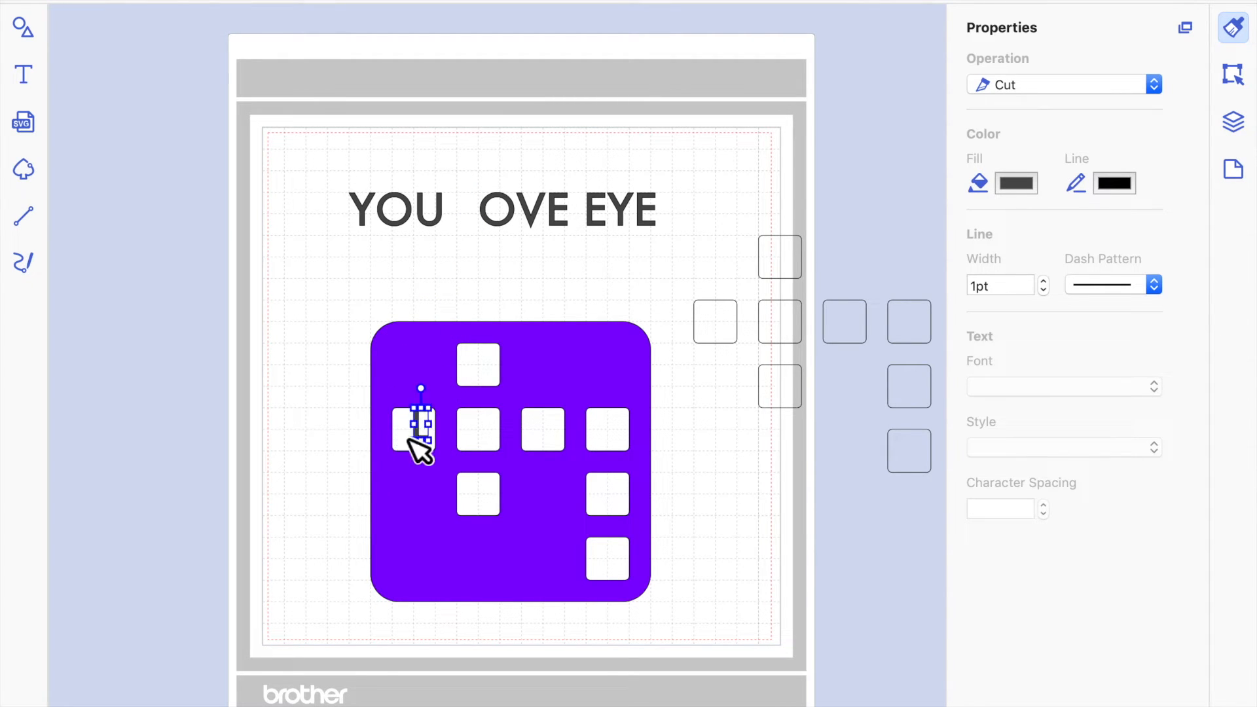
pyautogui.click(1235, 172)
pyautogui.click(1036, 375)
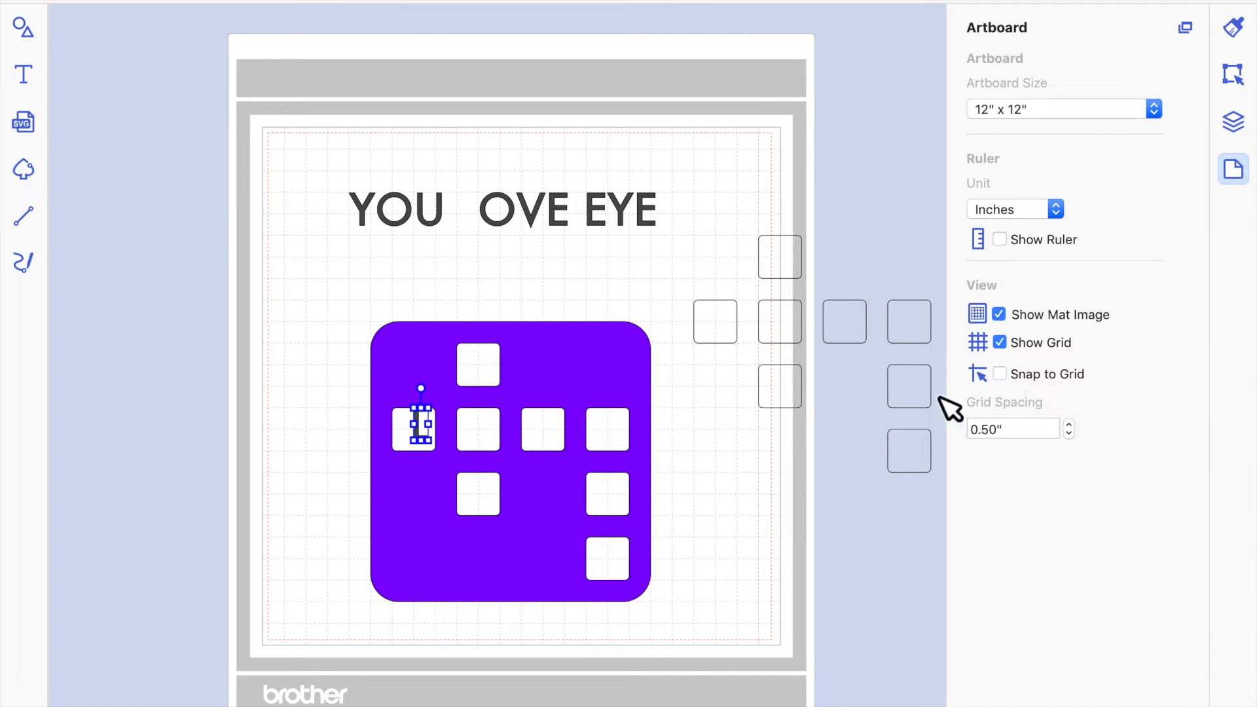
pyautogui.click(423, 431)
pyautogui.moveTo(425, 432); pyautogui.dragTo(413, 434)
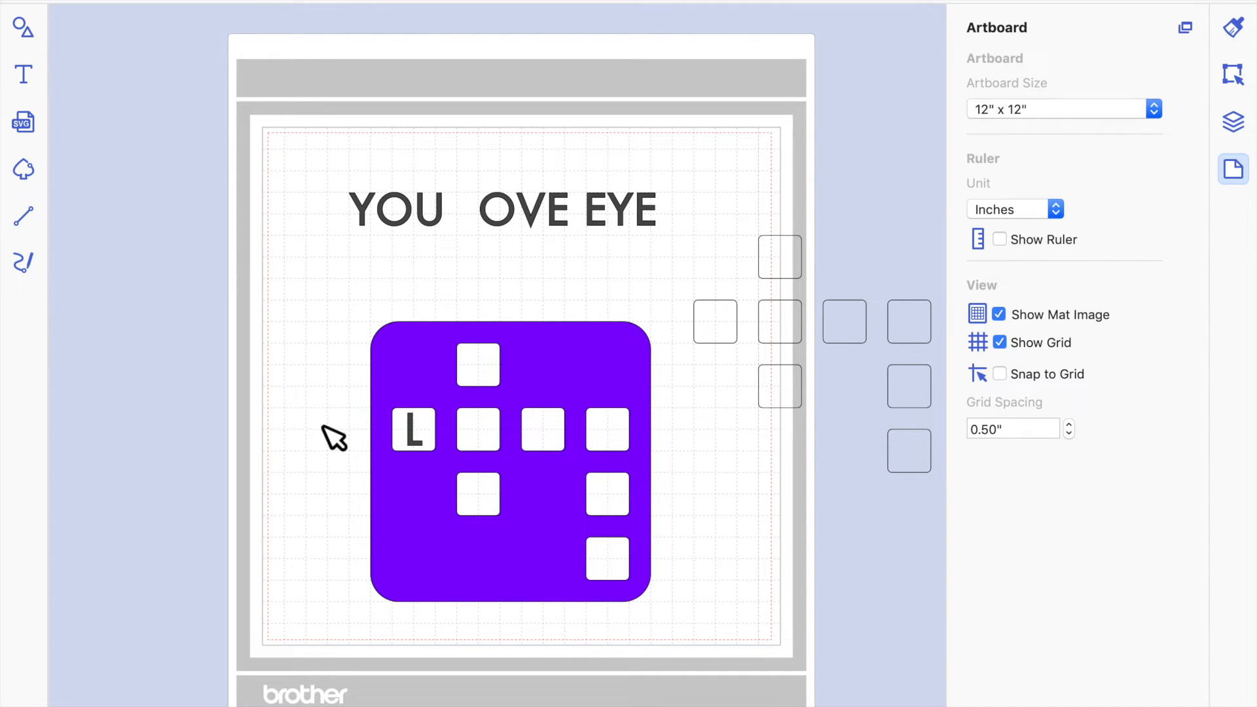
# - Place O, V and E in the row's remaining cut-outs, and Y and E in the two cut-outs beneath that E
pyautogui.moveTo(501, 216); pyautogui.dragTo(476, 429)
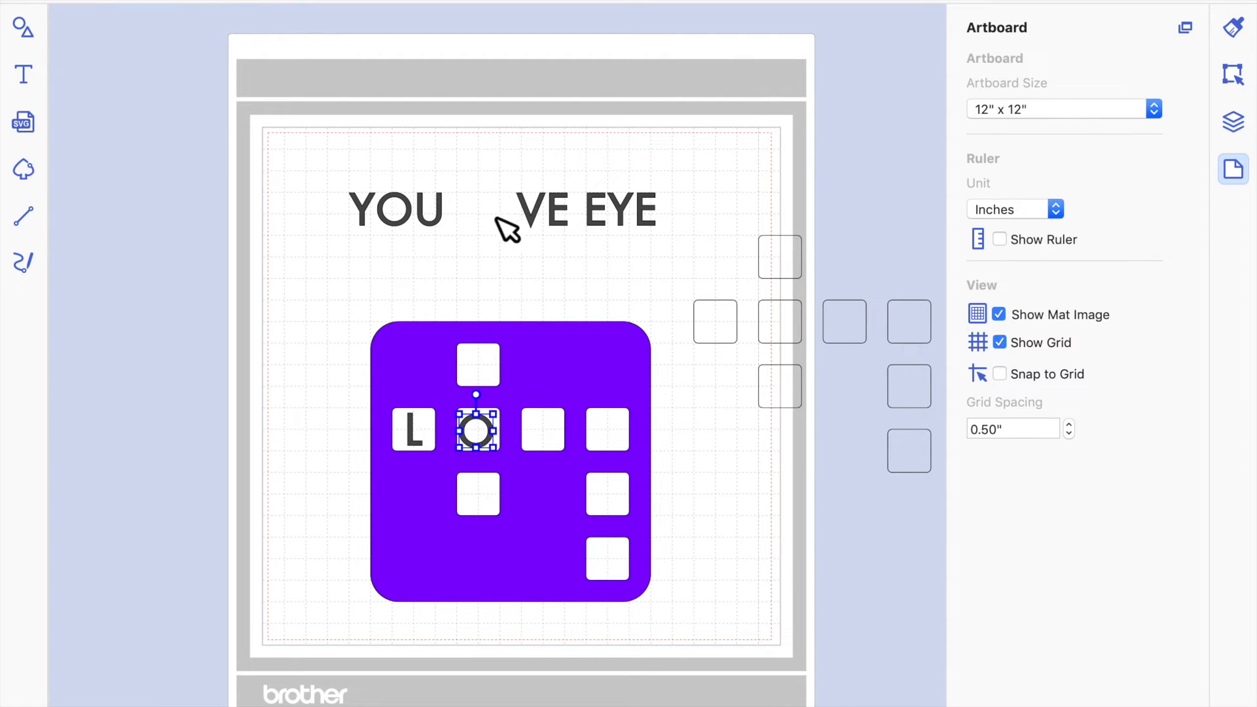
pyautogui.moveTo(533, 216); pyautogui.dragTo(549, 433)
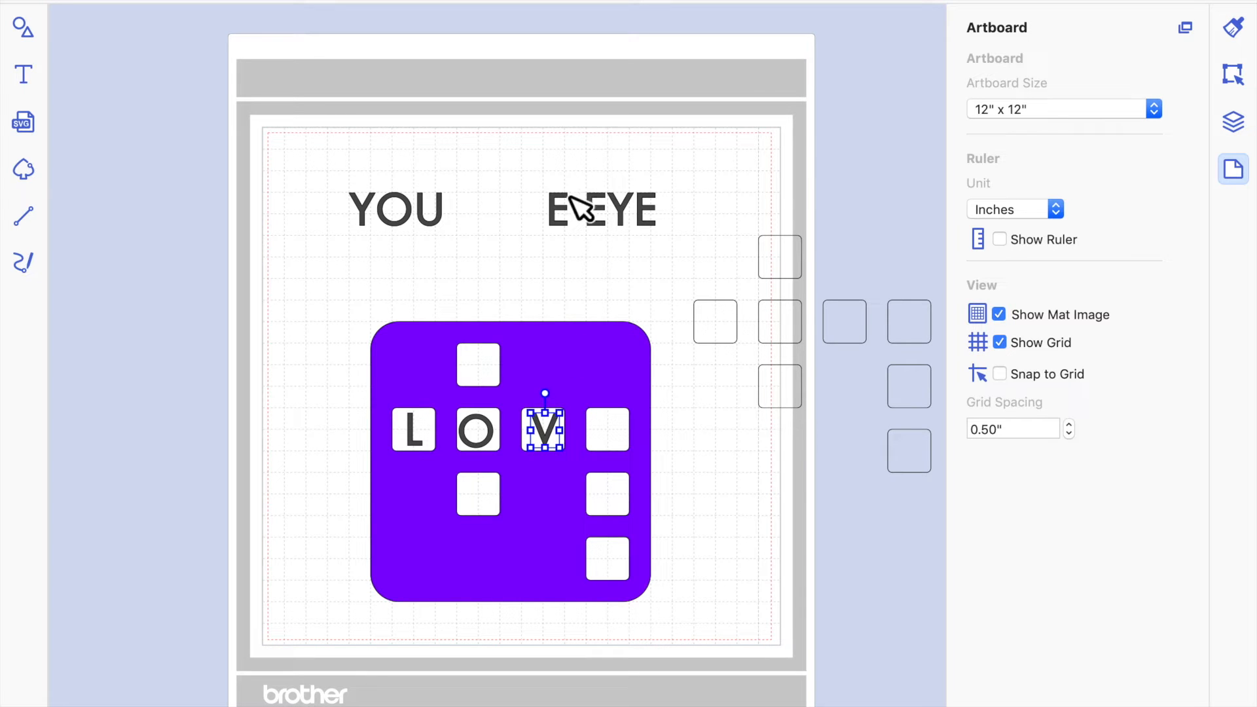
pyautogui.moveTo(561, 219); pyautogui.dragTo(611, 437)
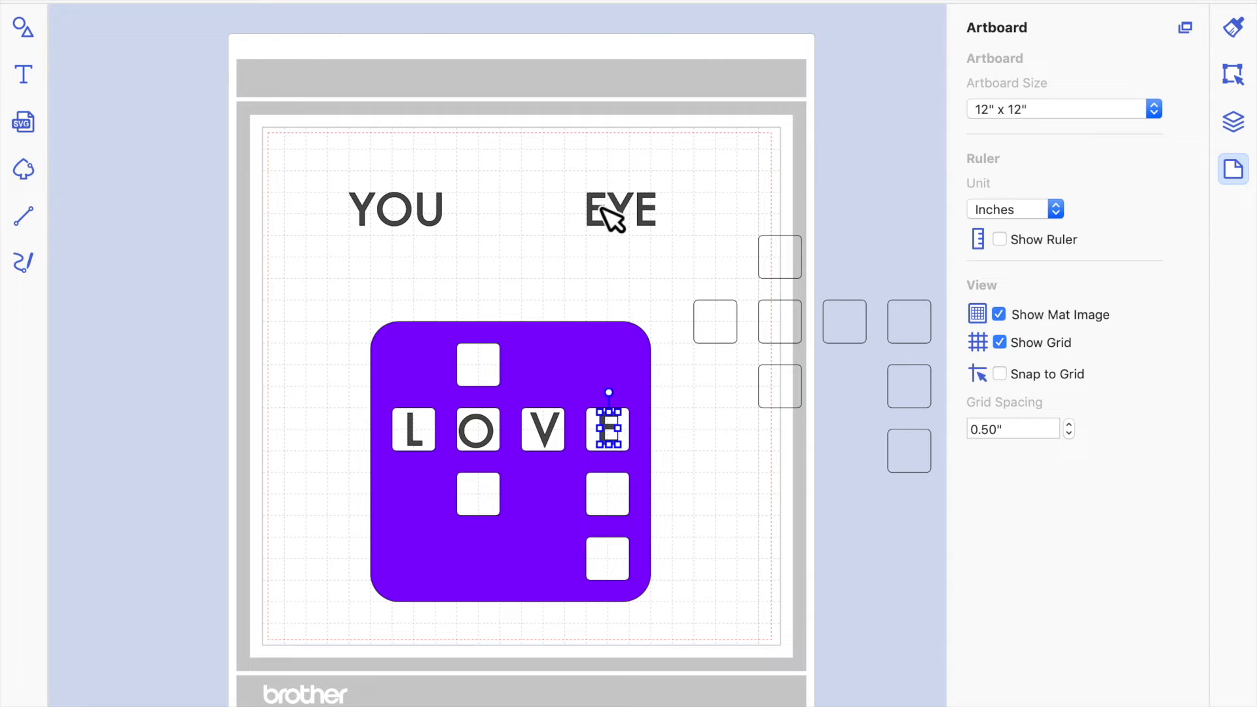
pyautogui.moveTo(622, 217); pyautogui.dragTo(611, 503)
pyautogui.moveTo(654, 226); pyautogui.dragTo(614, 579)
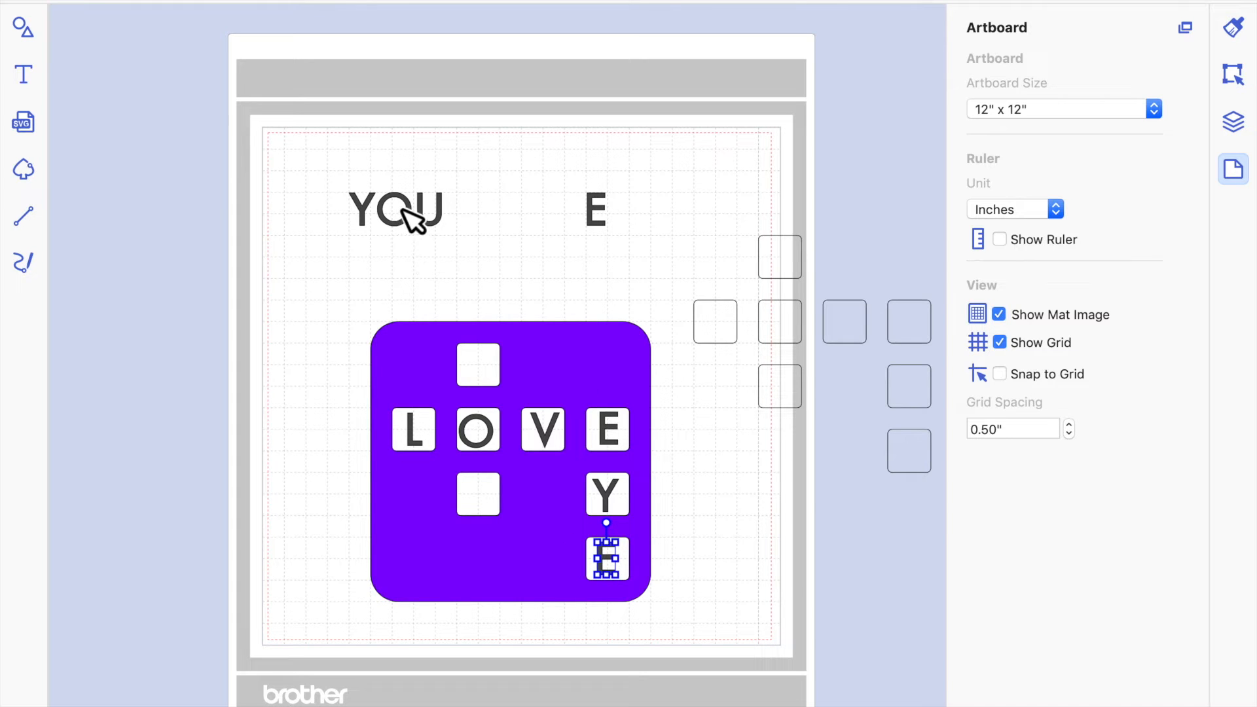
# - Place Y above and U below the O in the panel, and delete the leftover letters O and E
pyautogui.moveTo(361, 208); pyautogui.dragTo(480, 367)
pyautogui.moveTo(436, 229); pyautogui.dragTo(483, 511)
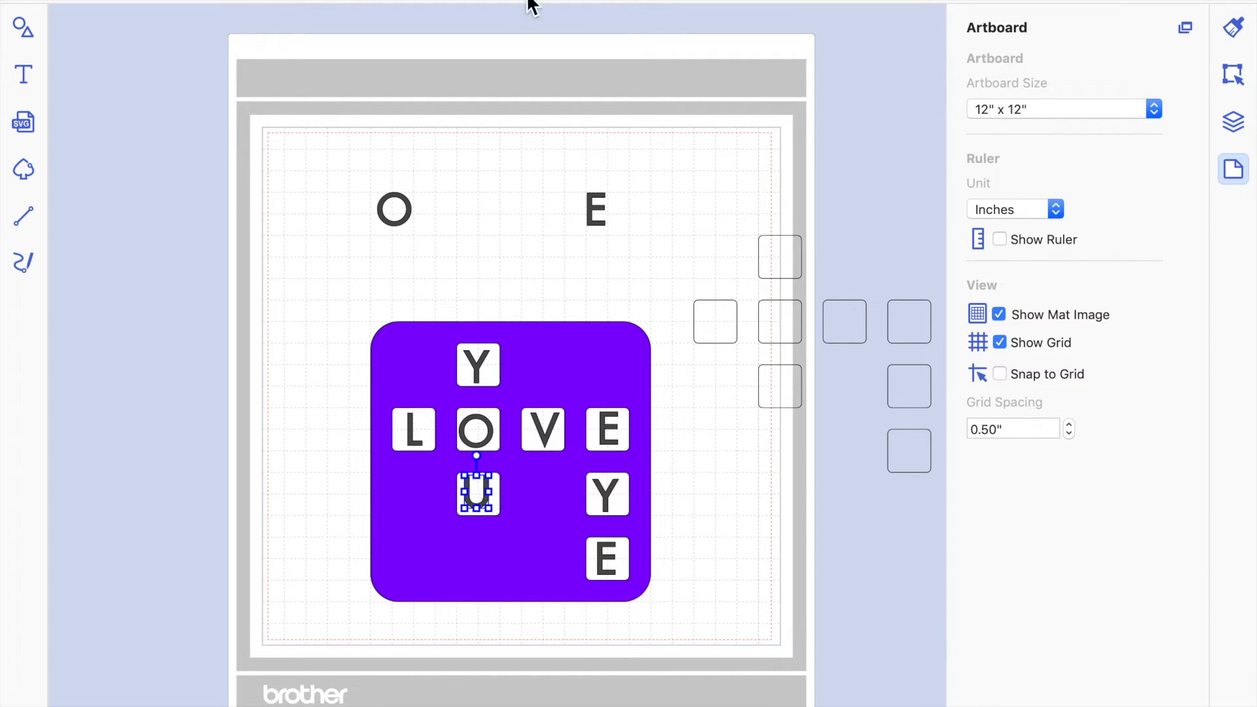
pyautogui.moveTo(356, 177); pyautogui.dragTo(652, 248)
pyautogui.press('Delete')
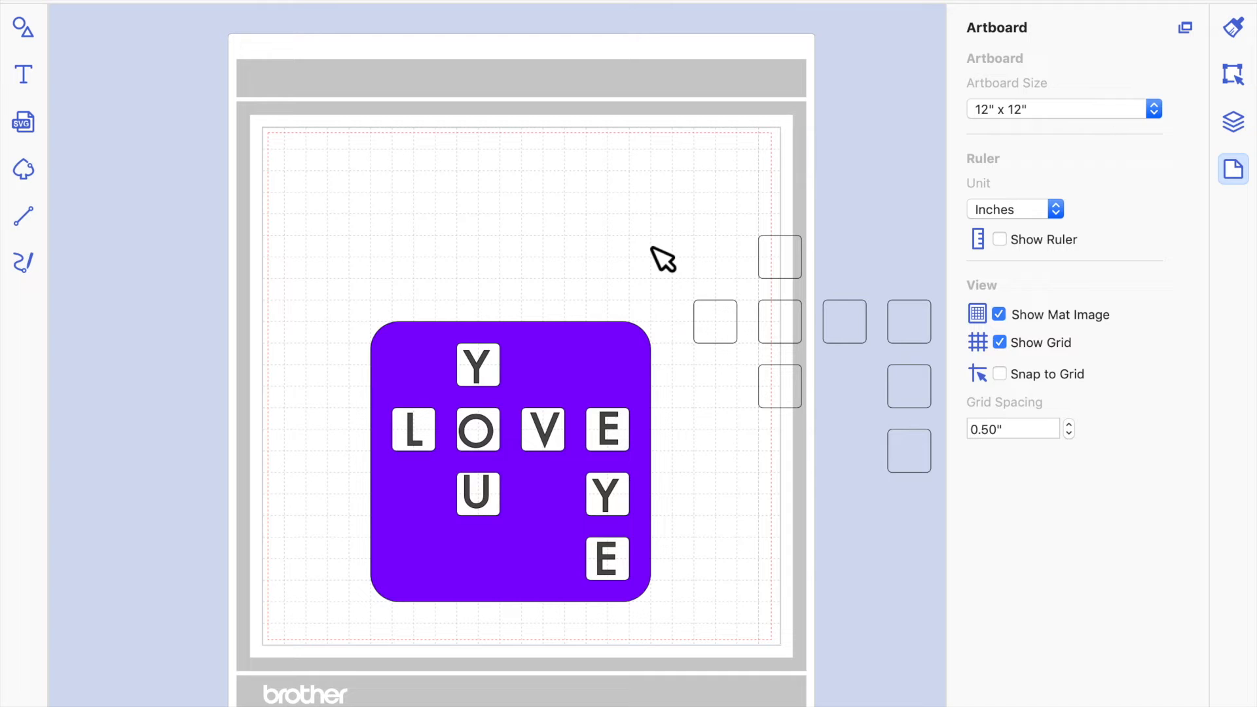
# - Select the eight blank squares beside the mat and move them together to just above the lettered panel
pyautogui.moveTo(666, 192); pyautogui.dragTo(940, 483)
pyautogui.moveTo(861, 319); pyautogui.dragTo(550, 427)
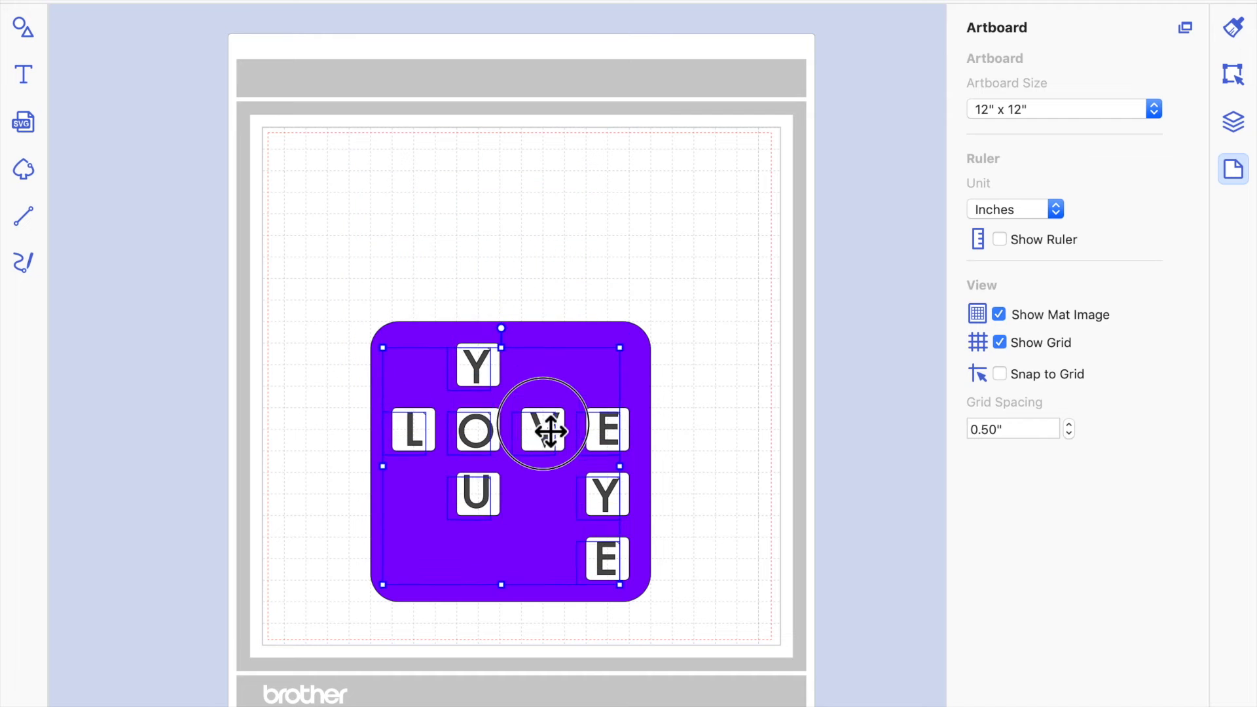
pyautogui.moveTo(580, 327); pyautogui.dragTo(603, 202)
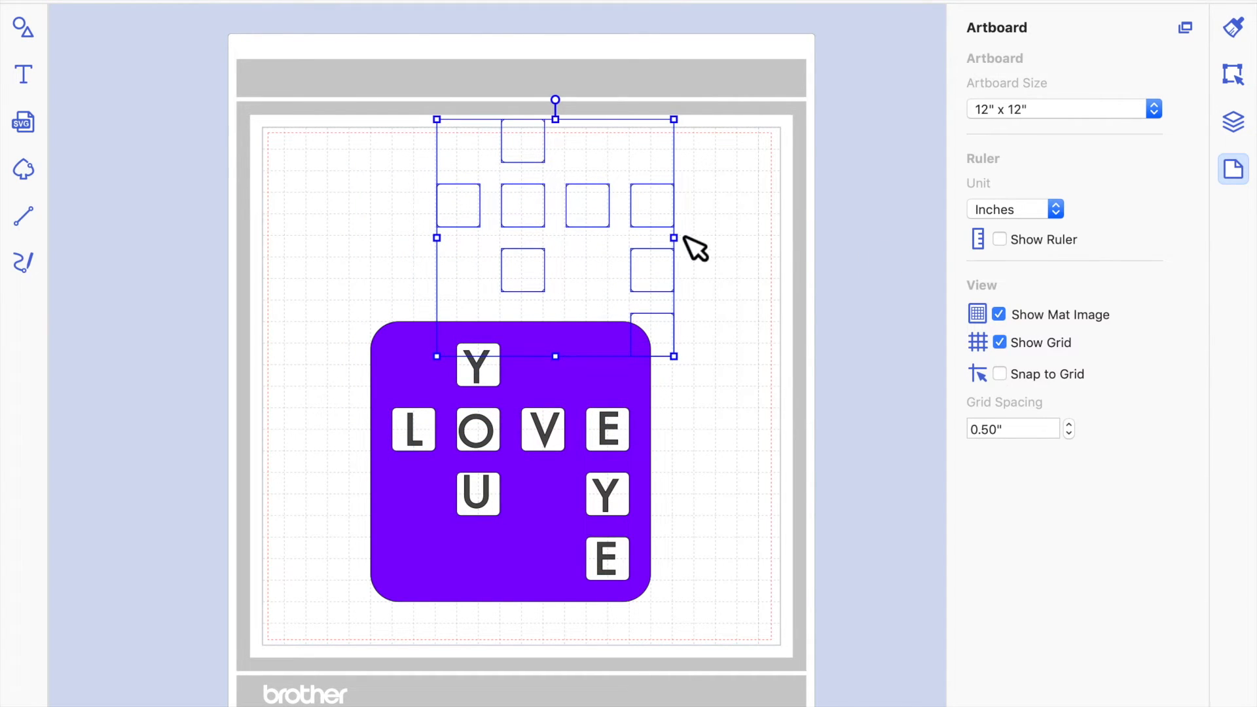
# - Group the eight blank squares and fill them with Bubblegum at 45% opacity
pyautogui.rightClick(646, 205)
pyautogui.click(682, 328)
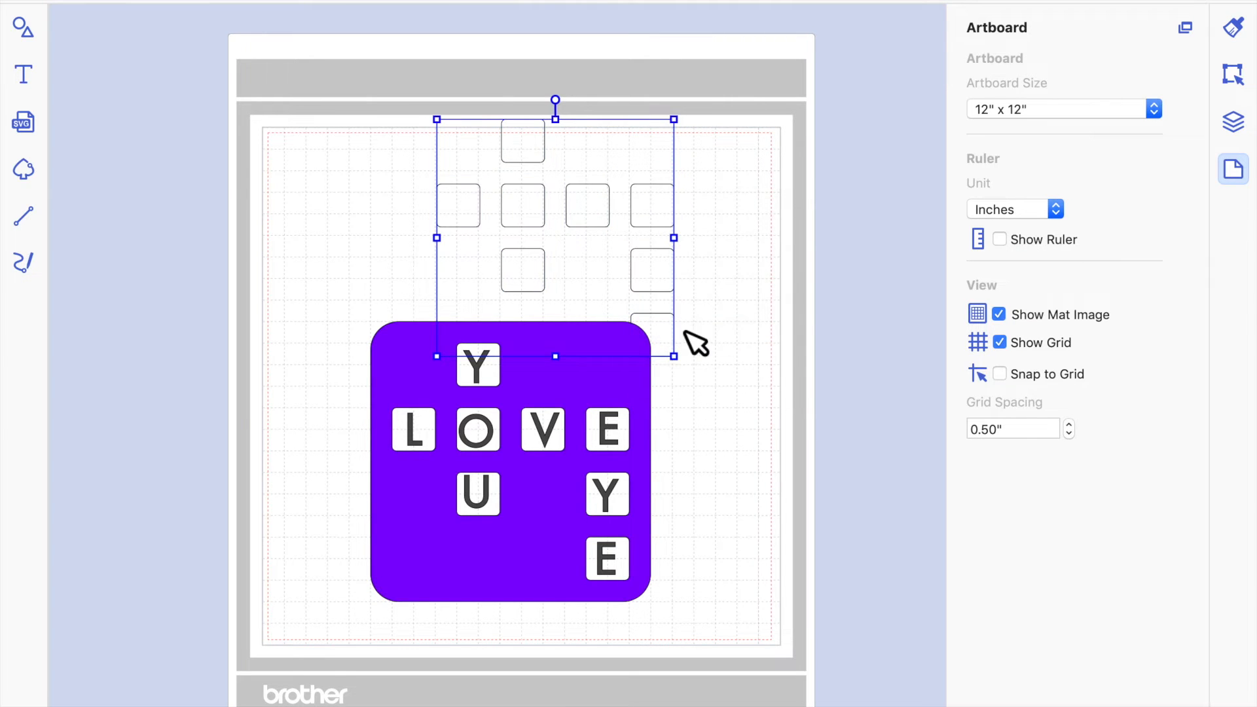
pyautogui.click(1234, 29)
pyautogui.click(1016, 185)
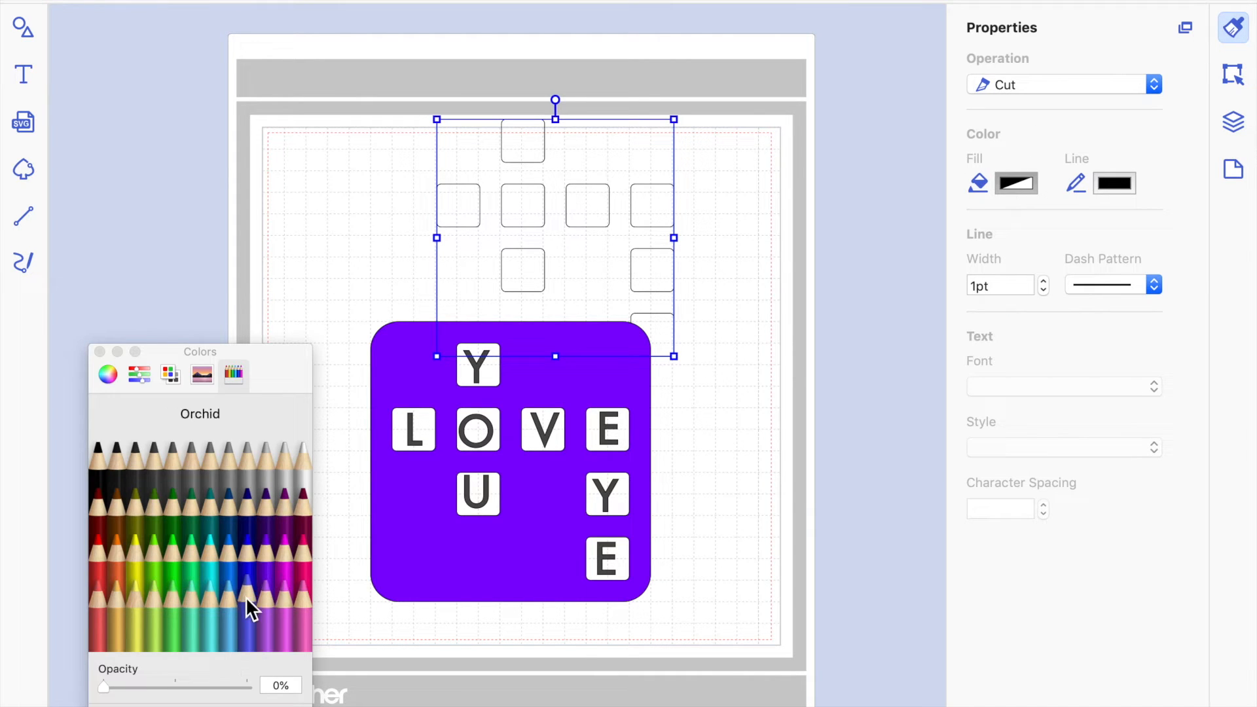
pyautogui.click(286, 604)
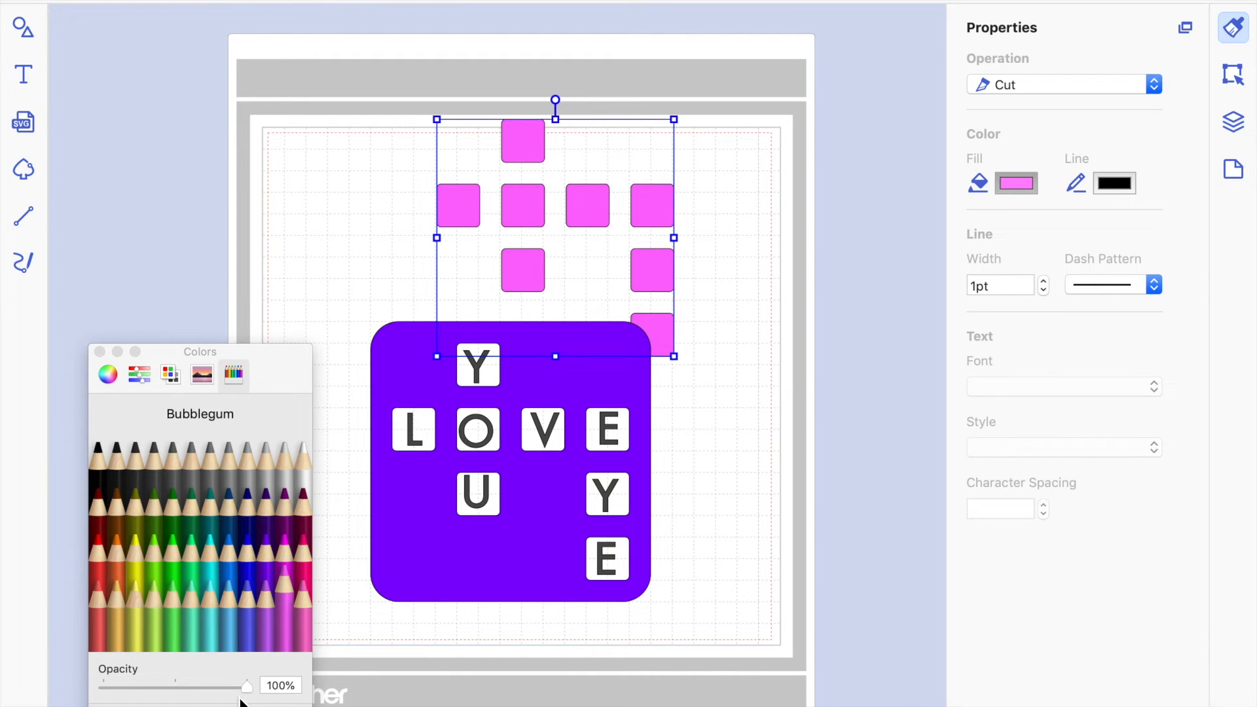
pyautogui.moveTo(249, 693); pyautogui.dragTo(172, 684)
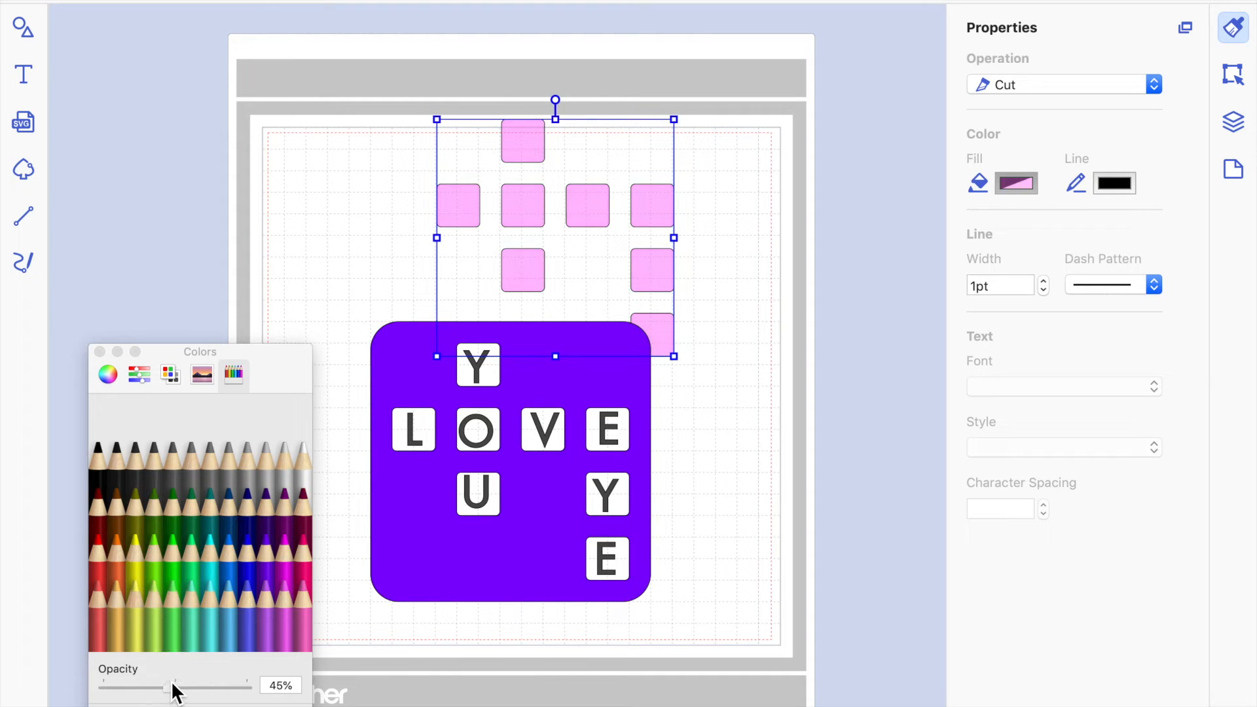
# - Move the grouped pink squares into the panel's cut-outs so each sits behind its letter
pyautogui.click(585, 262)
pyautogui.click(546, 429)
pyautogui.moveTo(548, 430)
pyautogui.mouseDown()
pyautogui.moveTo(548, 452)
pyautogui.moveTo(550, 440)
pyautogui.mouseUp()
pyautogui.click(698, 374)
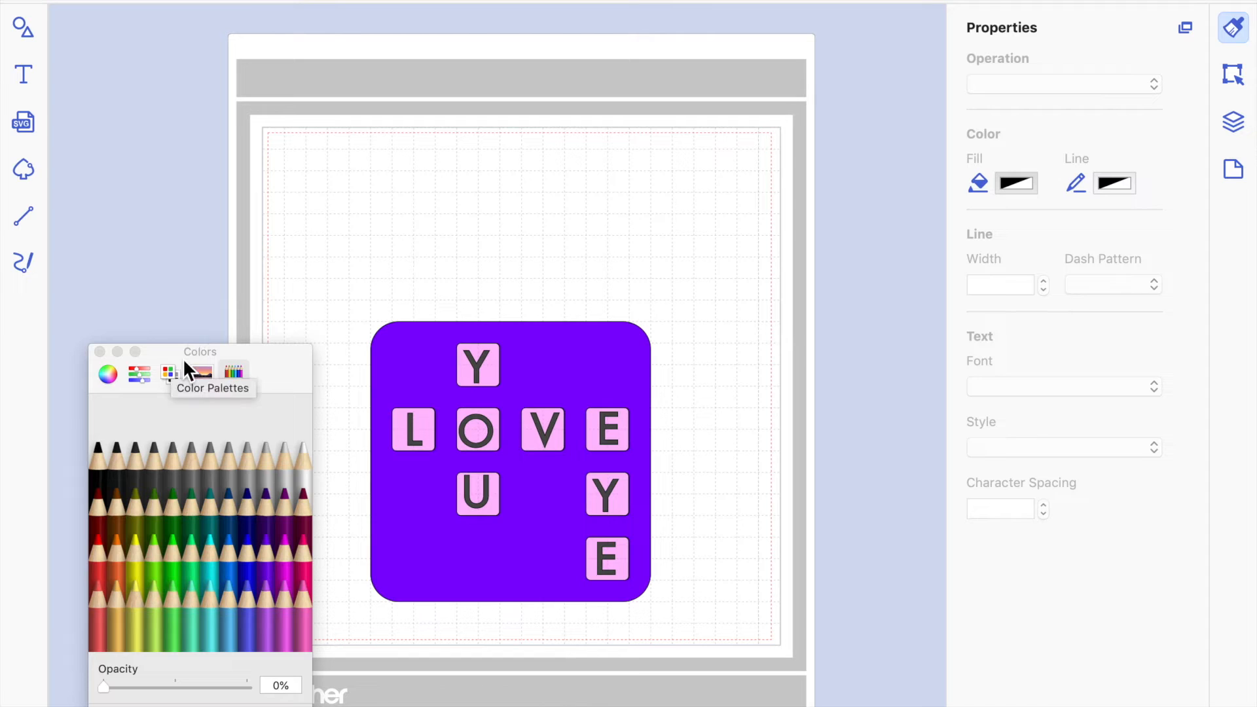
pyautogui.click(101, 353)
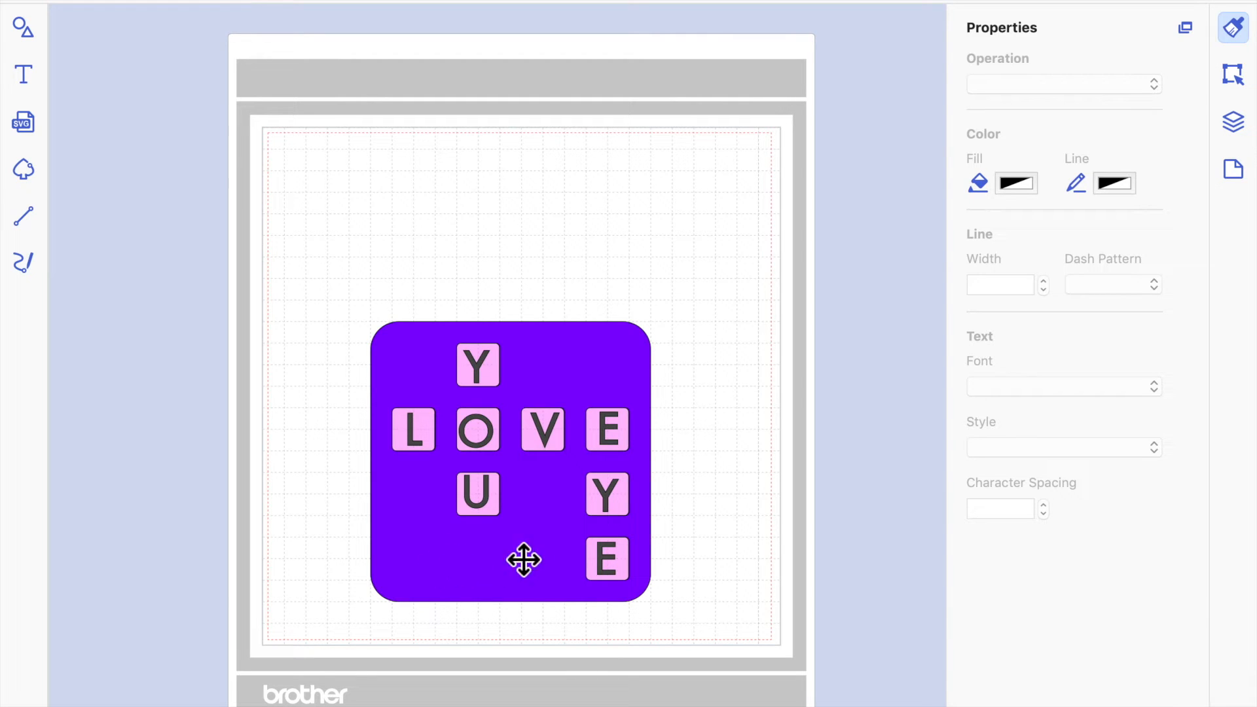
pyautogui.click(23, 77)
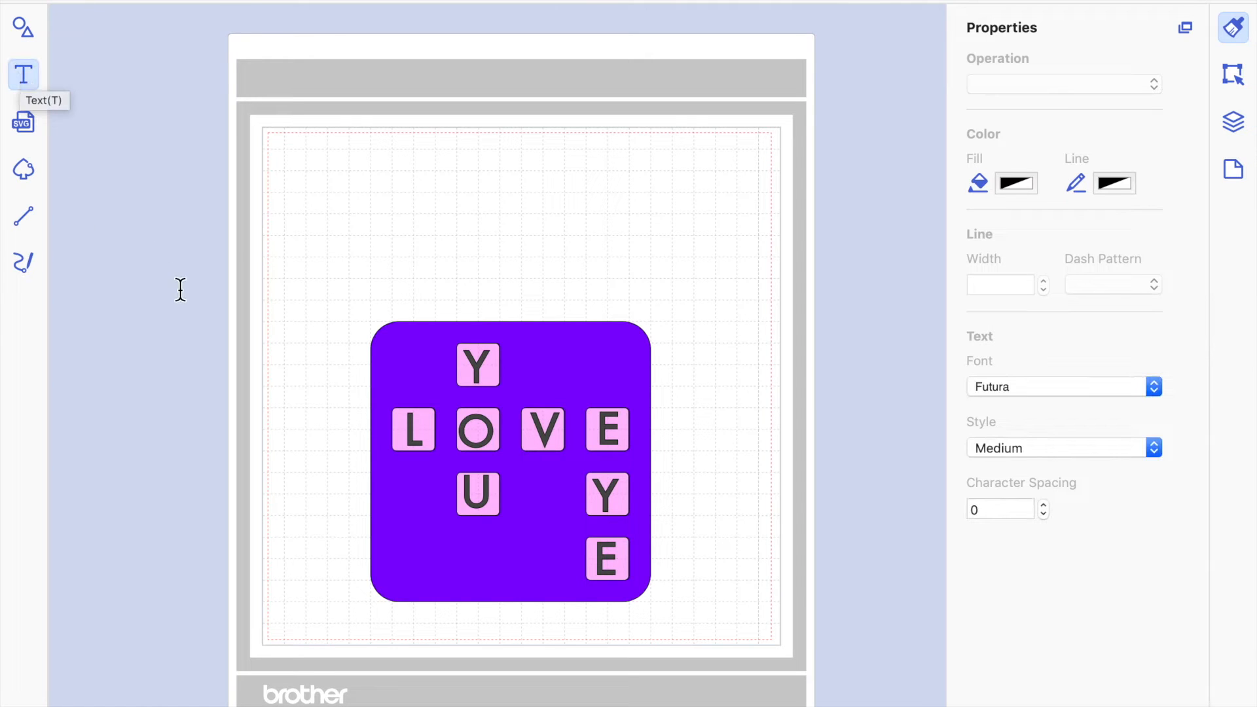
pyautogui.click(604, 364)
pyautogui.click(627, 192)
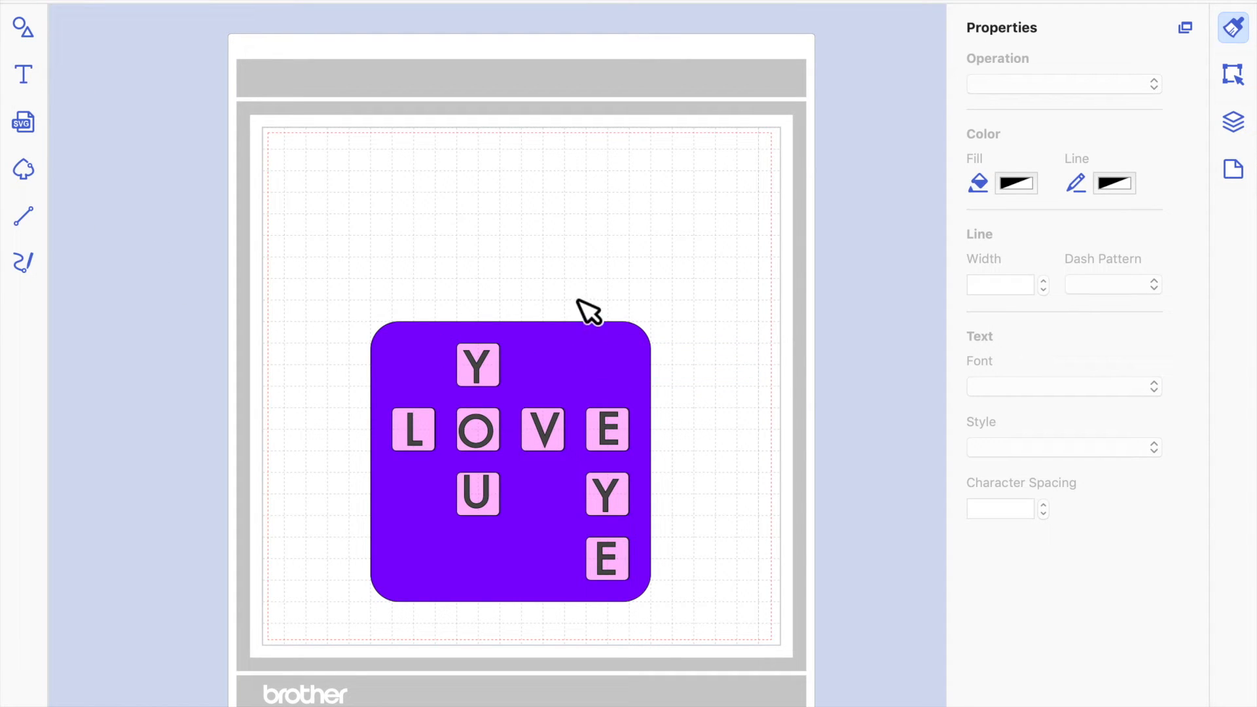
pyautogui.click(22, 27)
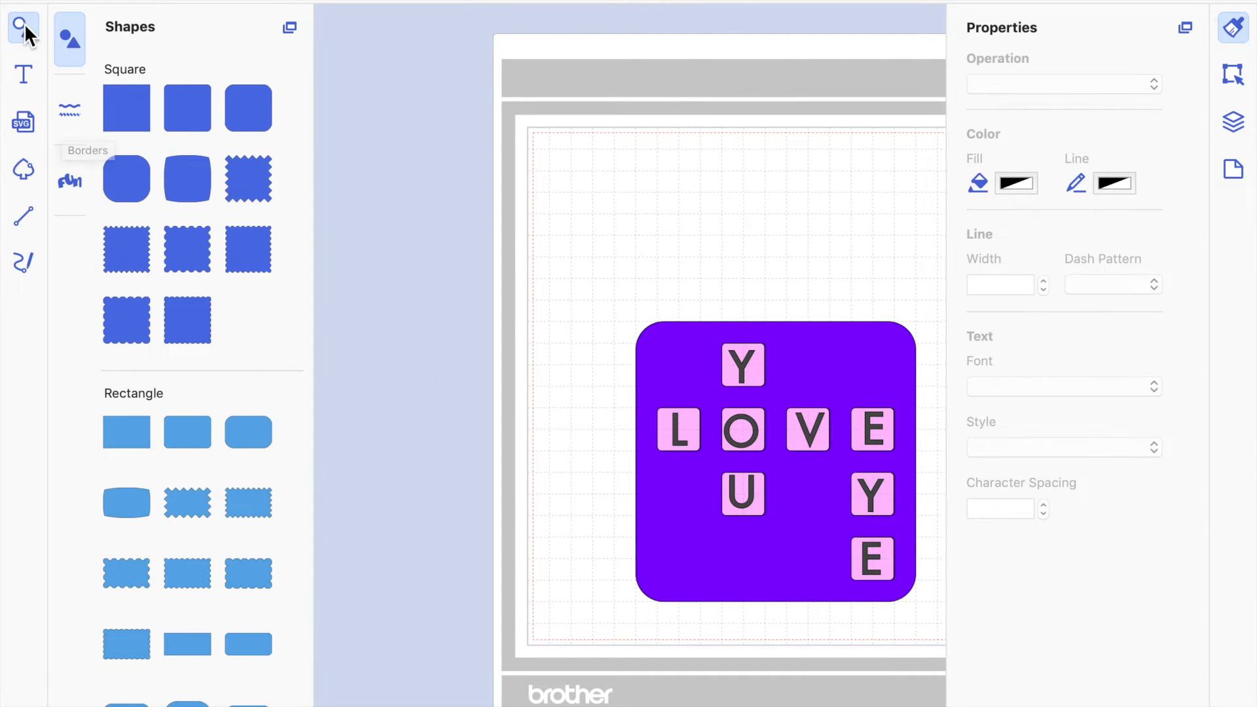
pyautogui.click(23, 27)
# - Change the purple panel's fill to a pale mint green chosen from the colour wheel
pyautogui.click(556, 360)
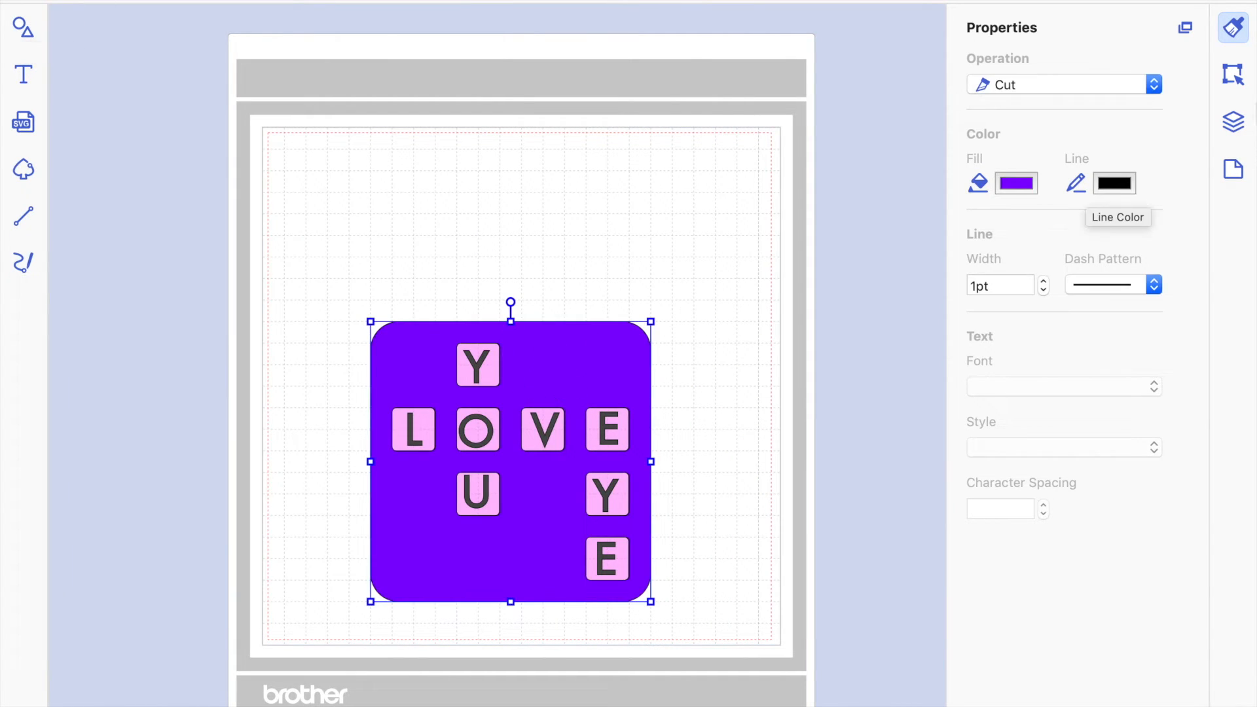
pyautogui.click(1235, 77)
pyautogui.click(1238, 33)
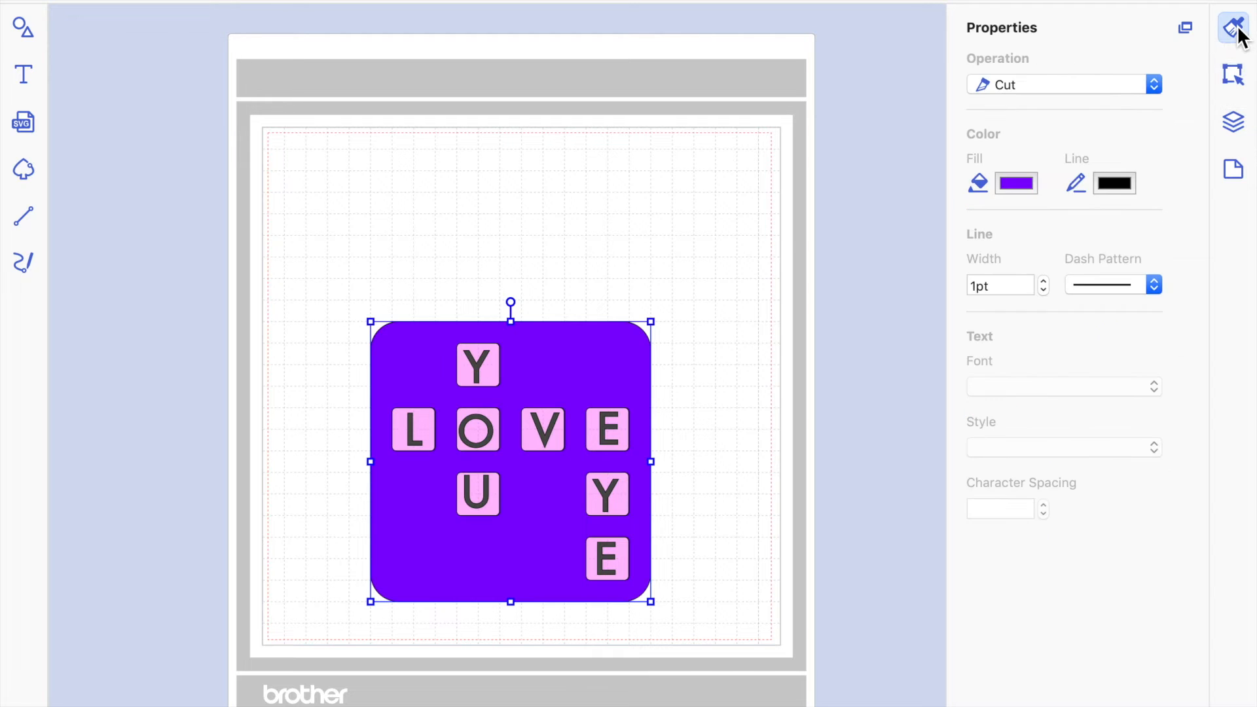
pyautogui.click(1029, 184)
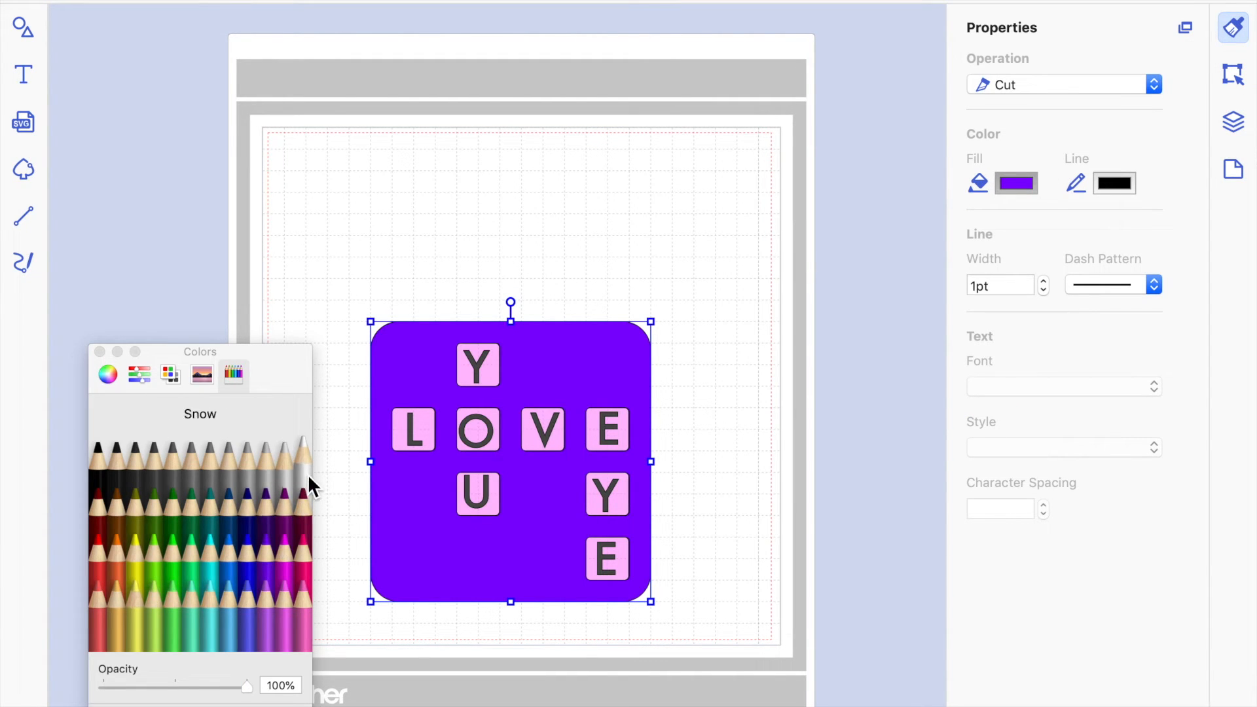
pyautogui.click(292, 485)
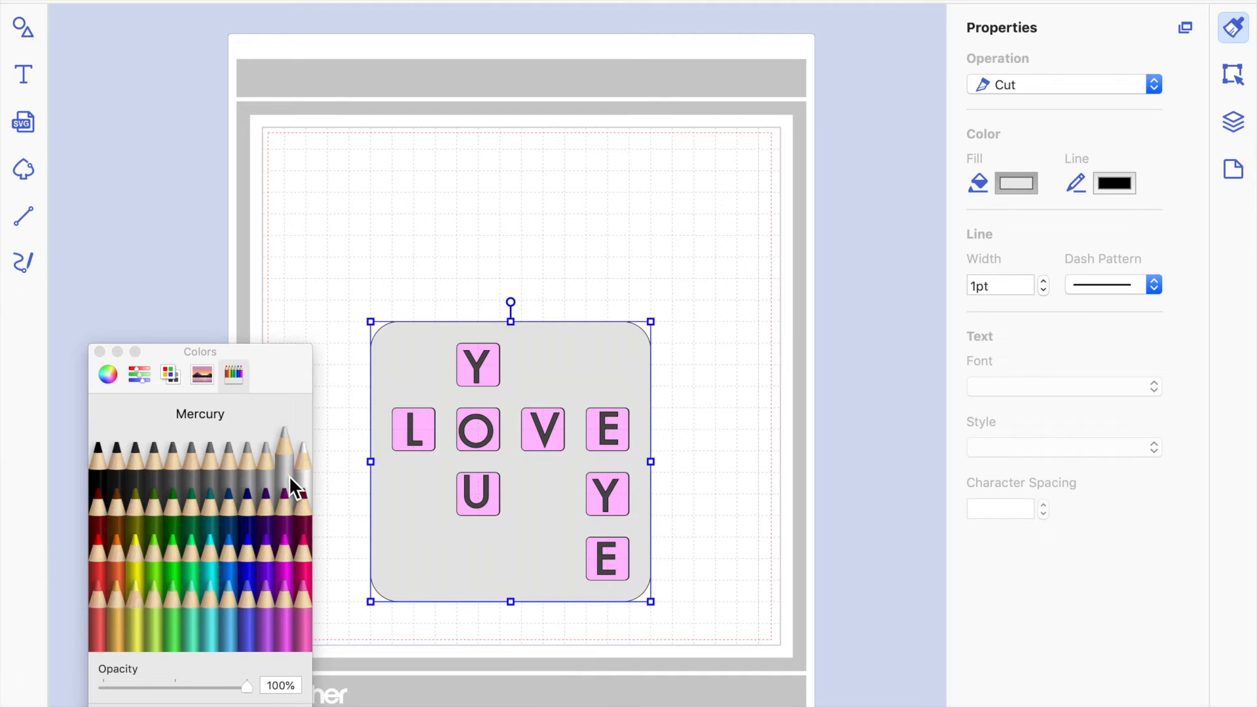
pyautogui.click(109, 376)
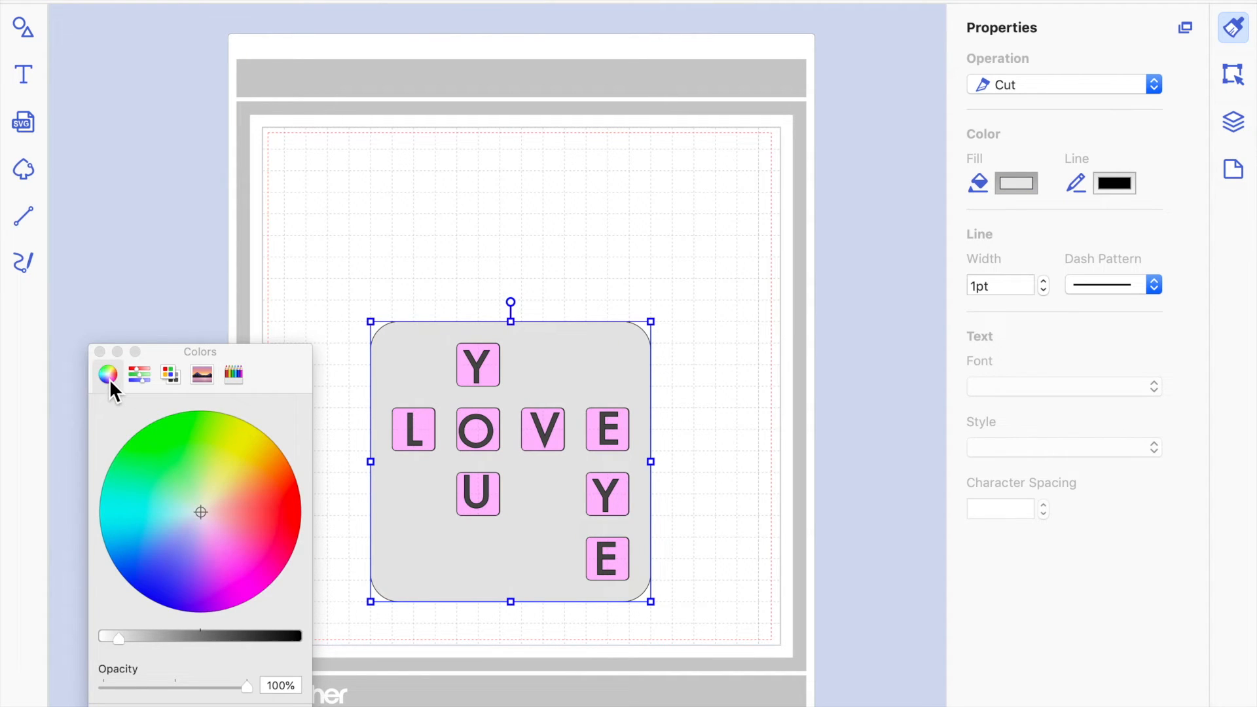
pyautogui.click(199, 498)
pyautogui.moveTo(212, 504); pyautogui.dragTo(214, 520)
pyautogui.click(211, 501)
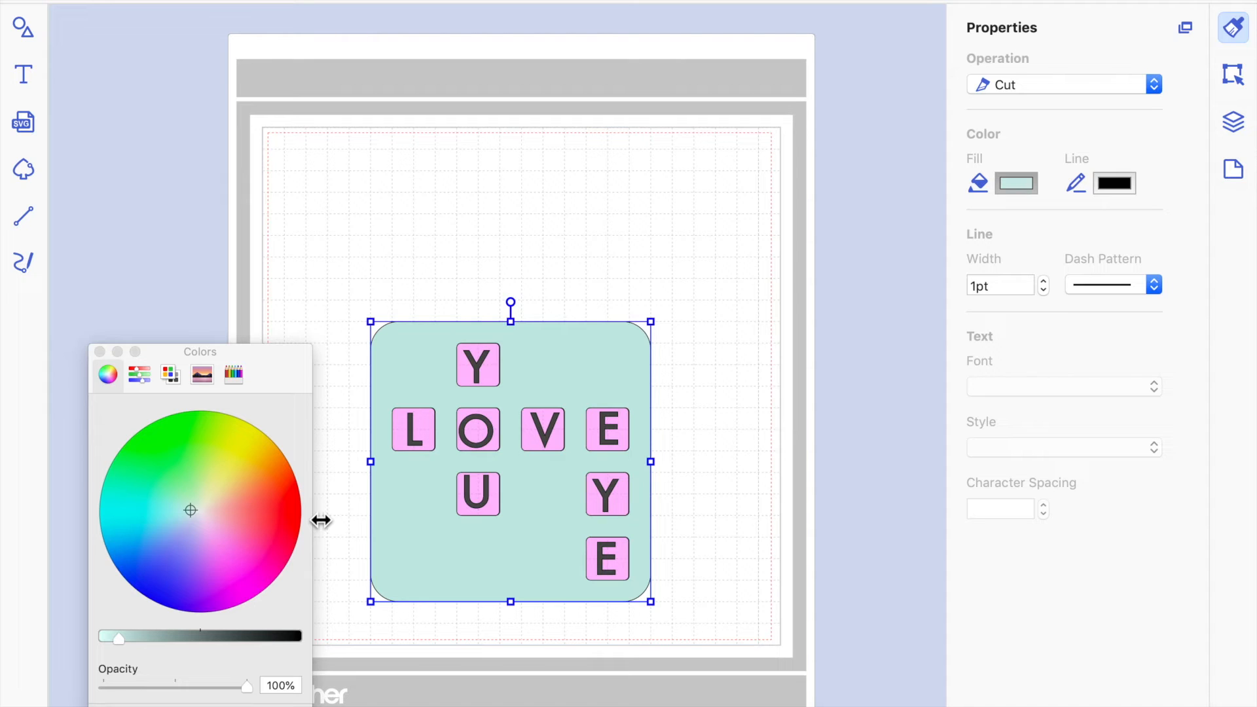
pyautogui.click(100, 352)
# - Add the text "For Ever My Darling" to the mat above the panel
pyautogui.click(23, 74)
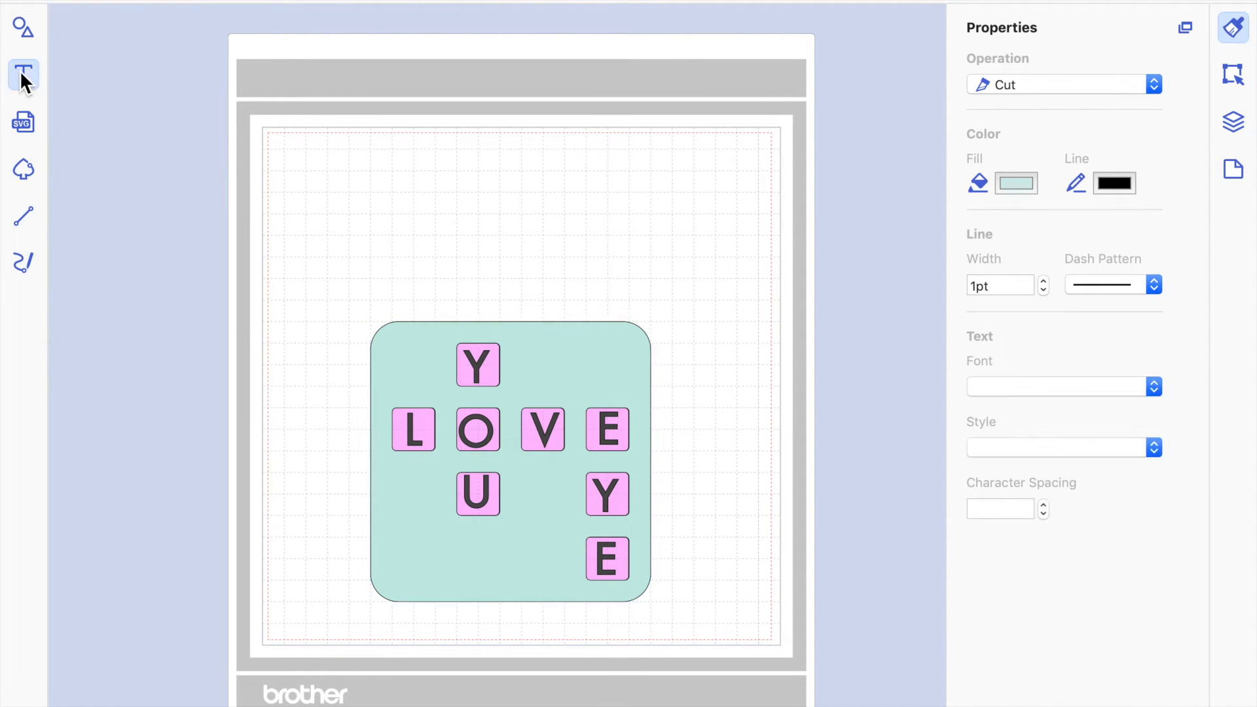
pyautogui.click(437, 206)
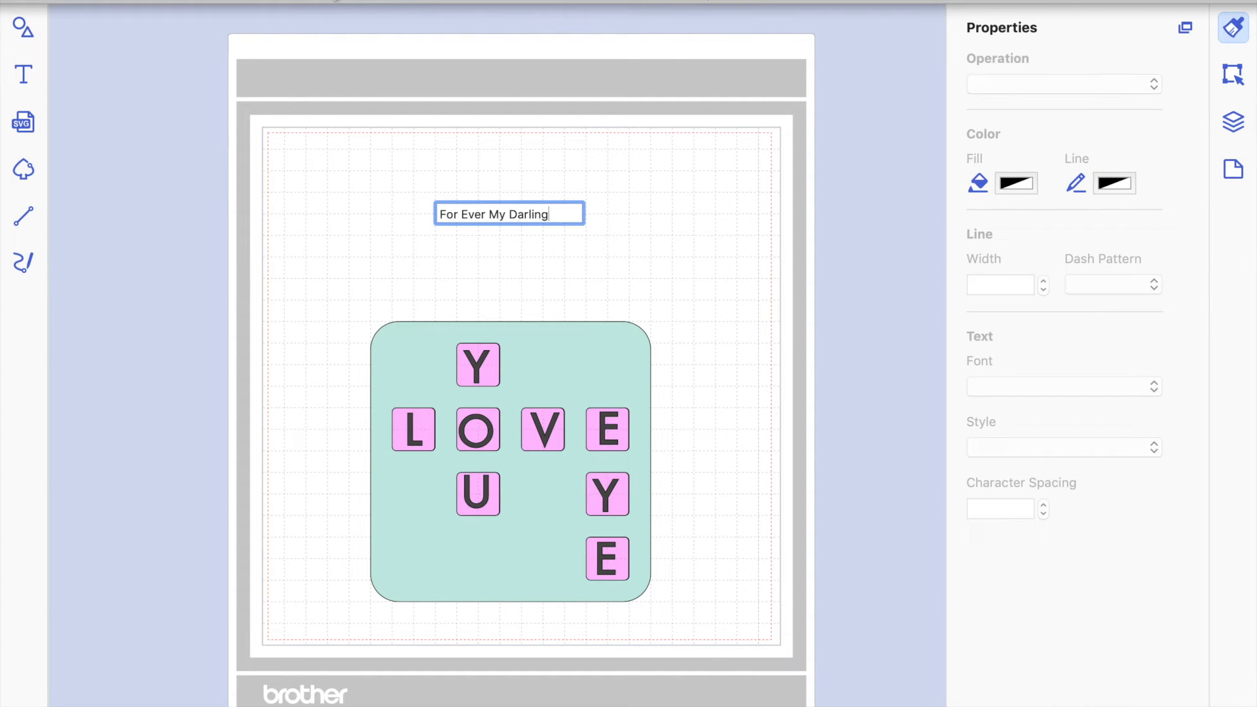
pyautogui.click(623, 282)
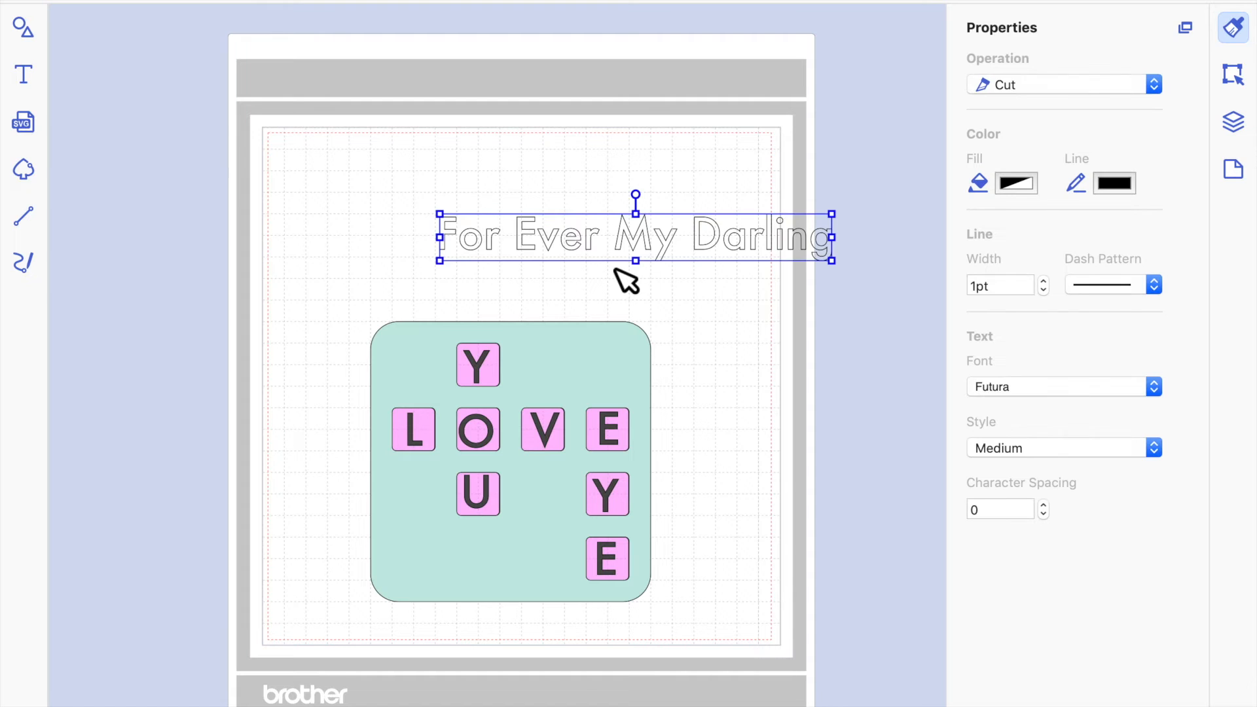
# - Try to reopen the "For Ever My Darling" text for editing
pyautogui.doubleClick(558, 229)
pyautogui.click(632, 290)
pyautogui.click(554, 281)
pyautogui.click(540, 249)
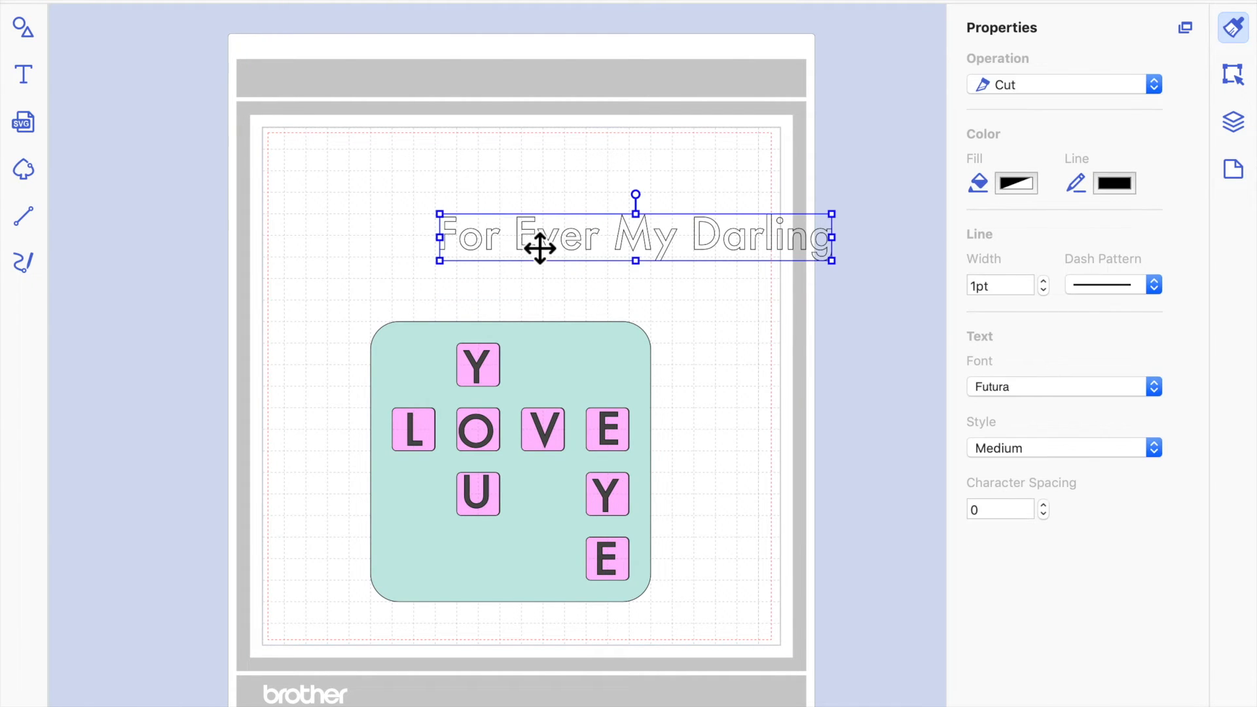
pyautogui.doubleClick(540, 249)
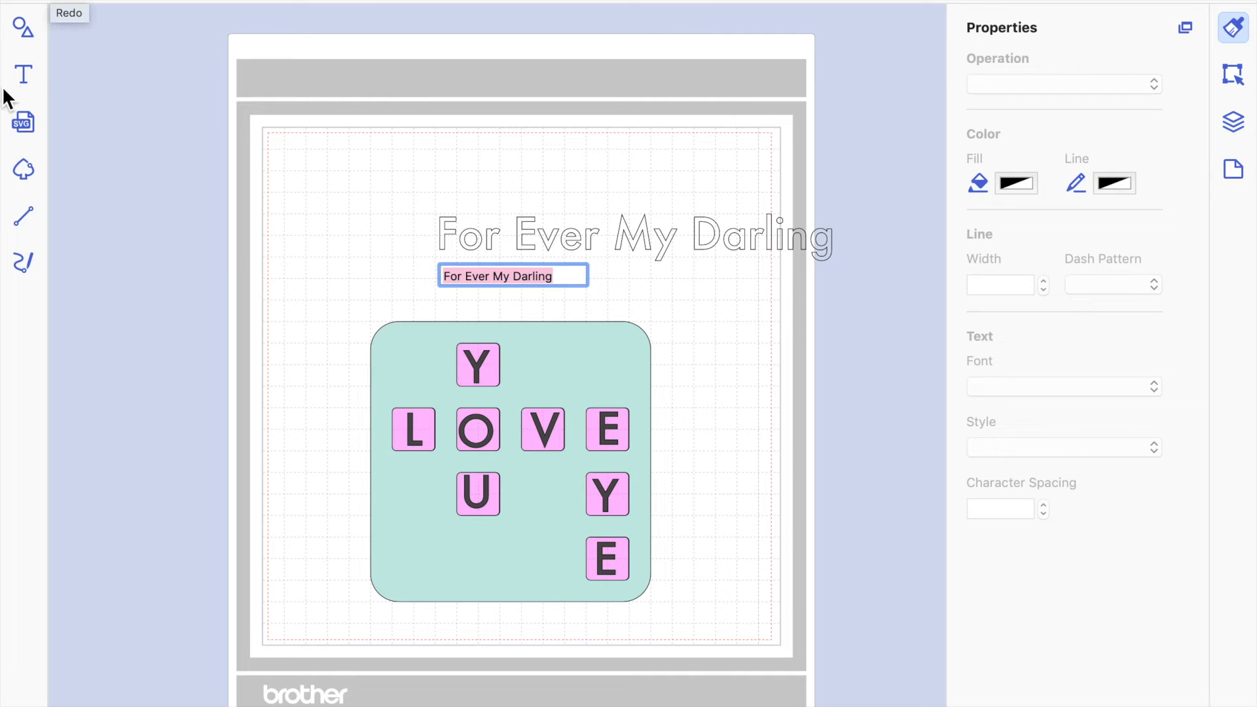
pyautogui.click(24, 82)
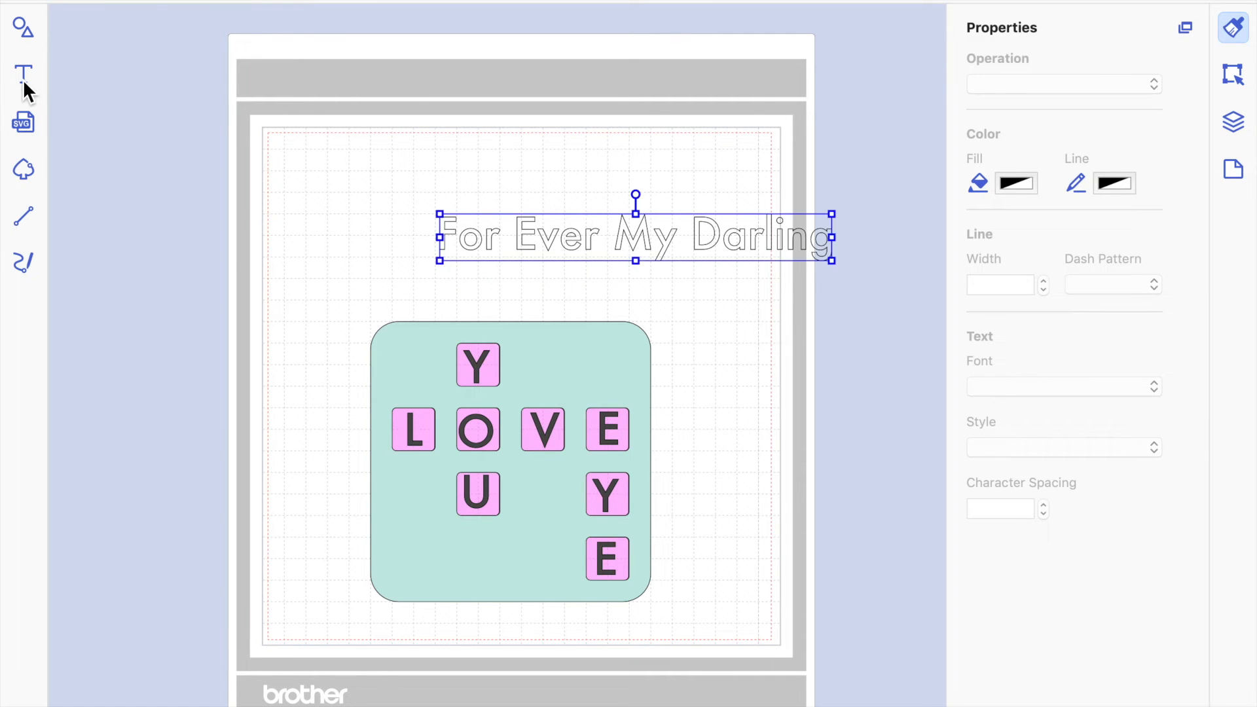
pyautogui.click(491, 255)
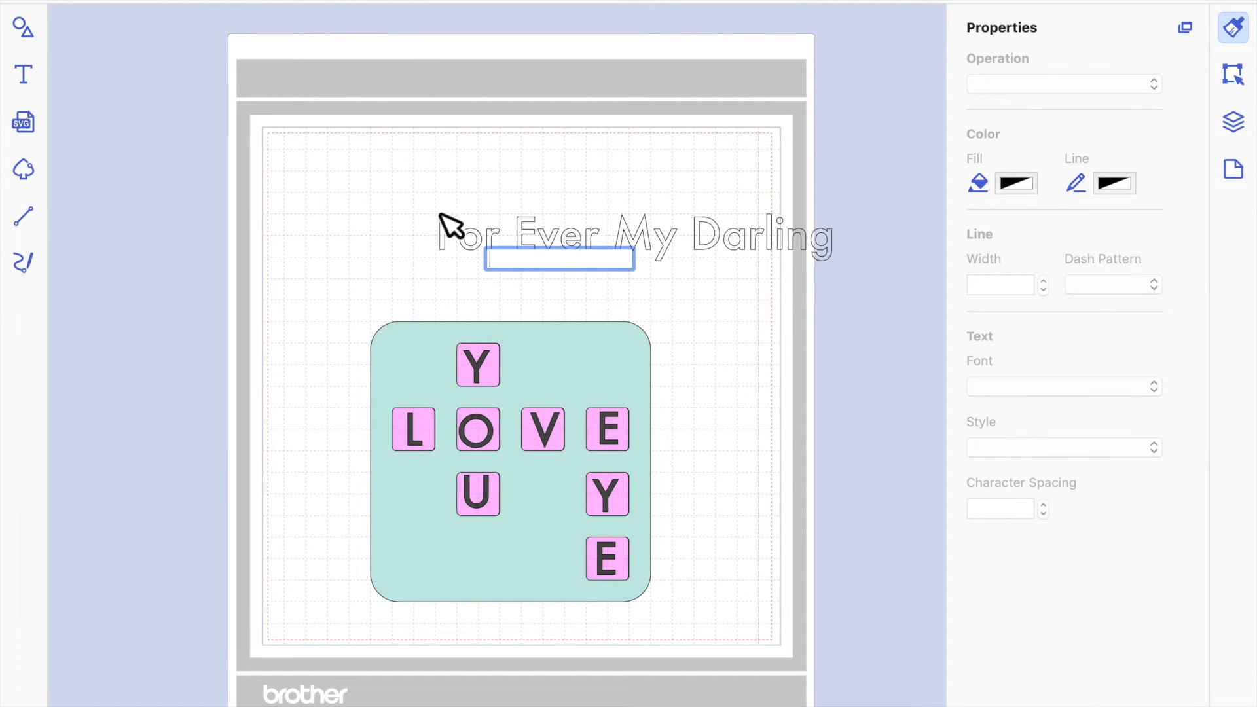
pyautogui.click(518, 265)
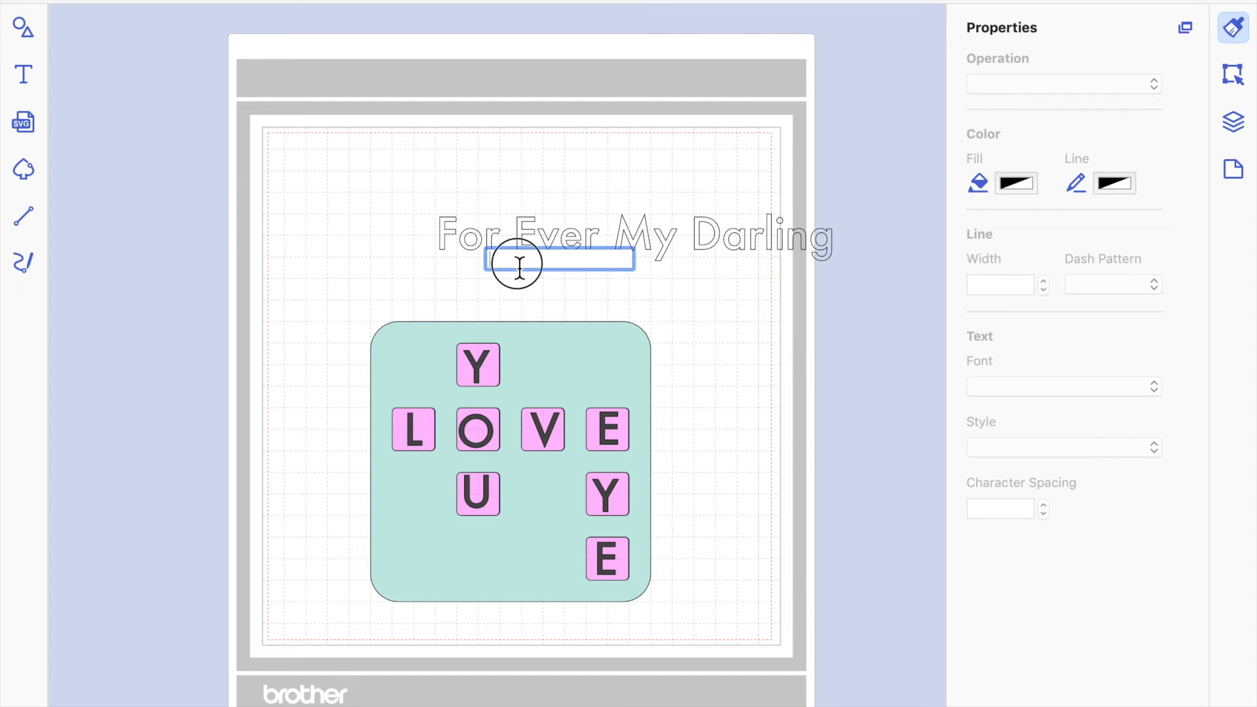
pyautogui.click(607, 277)
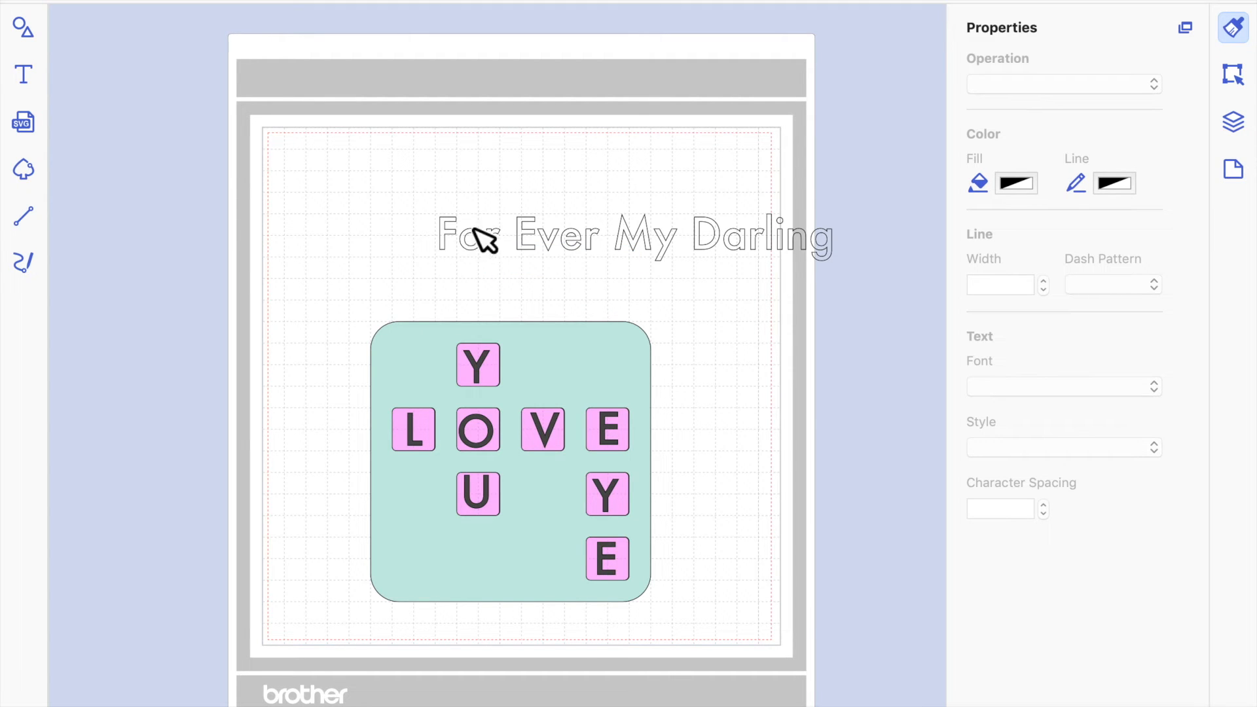
# - Move the "For Ever My Darling" text so it lies fully on the mat above the panel
pyautogui.click(486, 244)
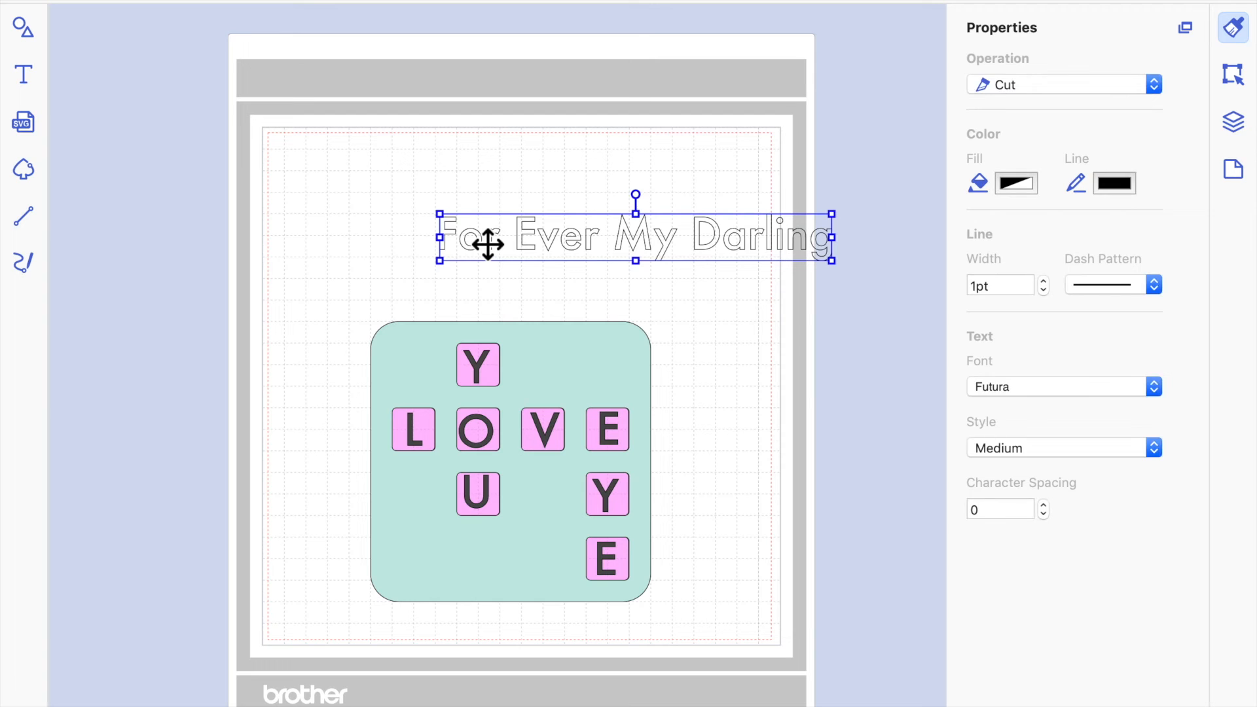
pyautogui.rightClick(526, 248)
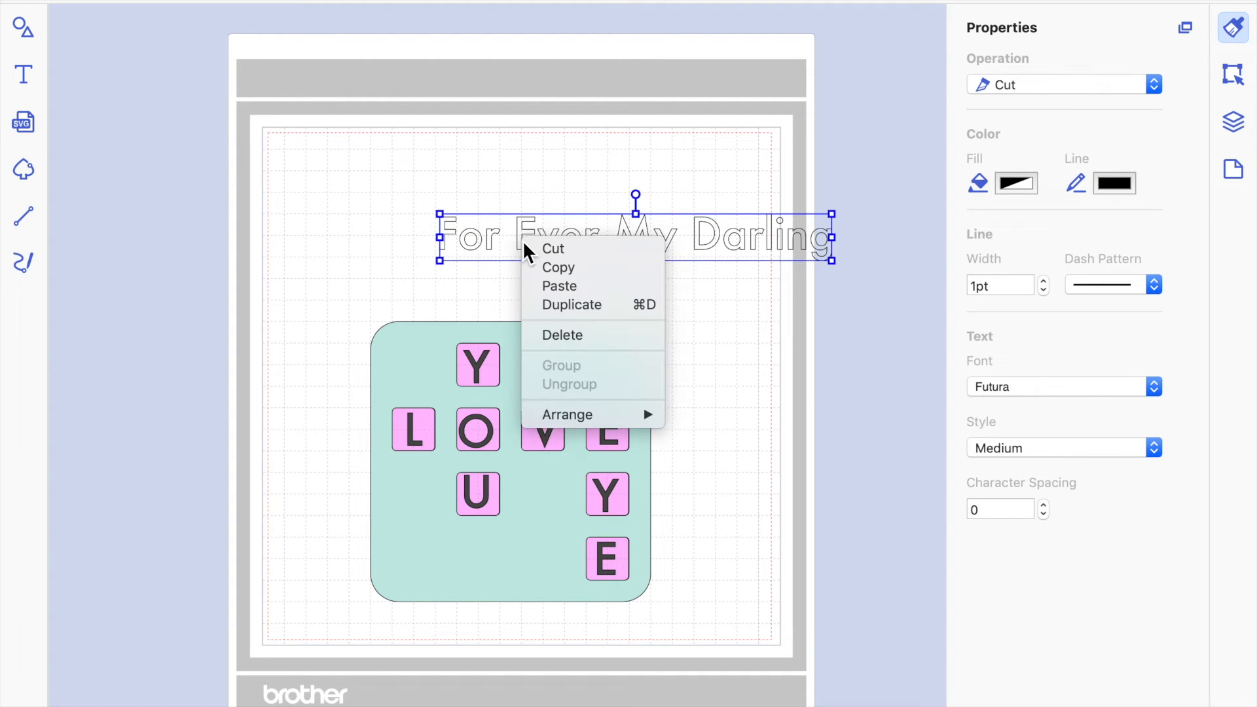
pyautogui.click(27, 76)
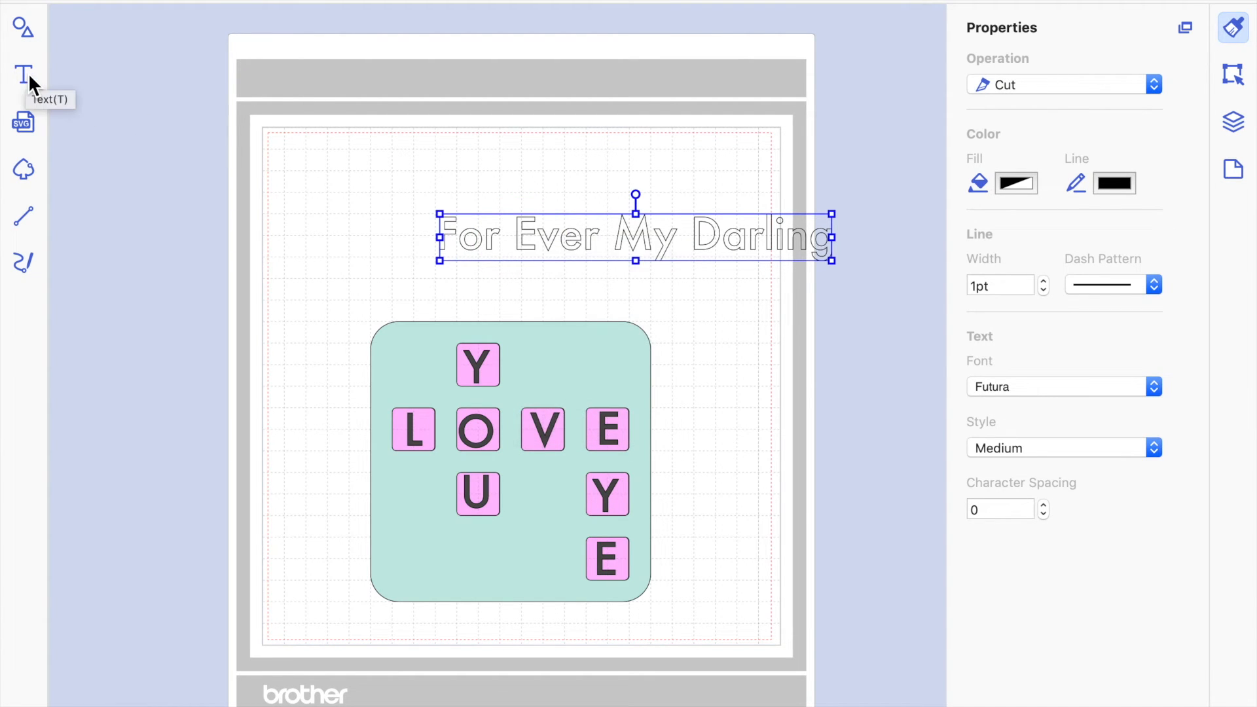
pyautogui.moveTo(561, 230); pyautogui.dragTo(478, 202)
# - Set the Text tool's font to August free in Regular style
pyautogui.click(24, 76)
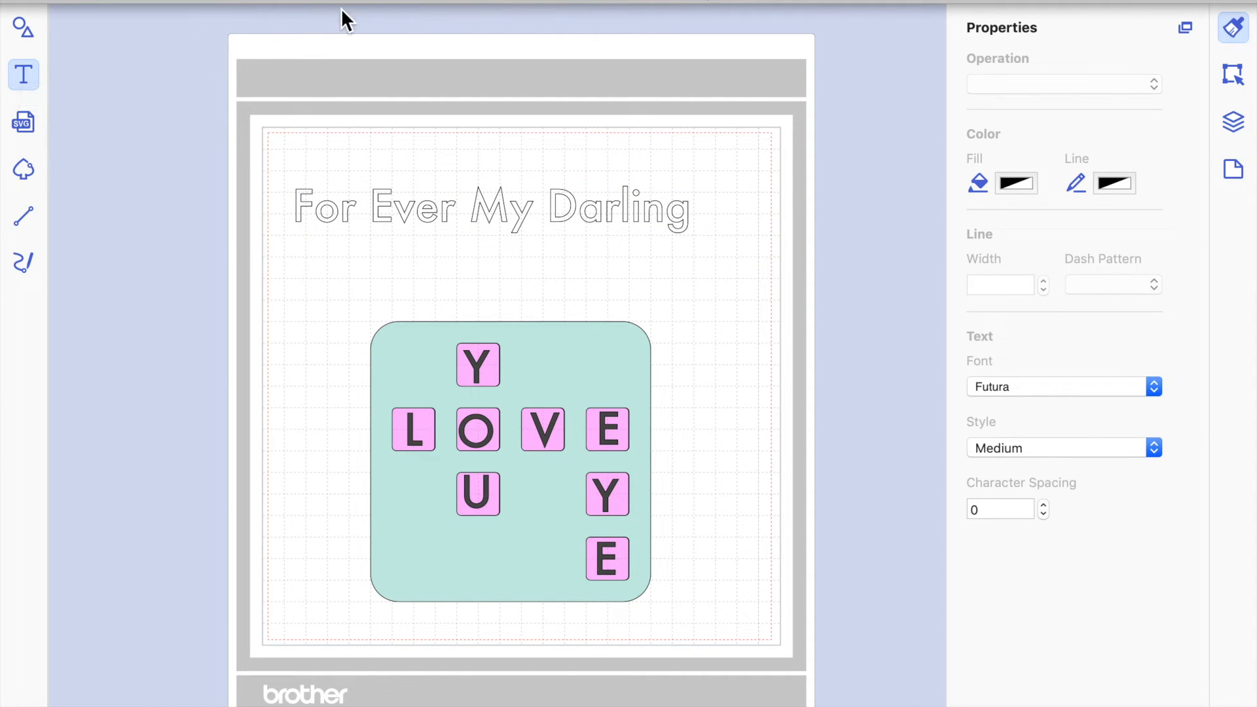
pyautogui.click(56, 7)
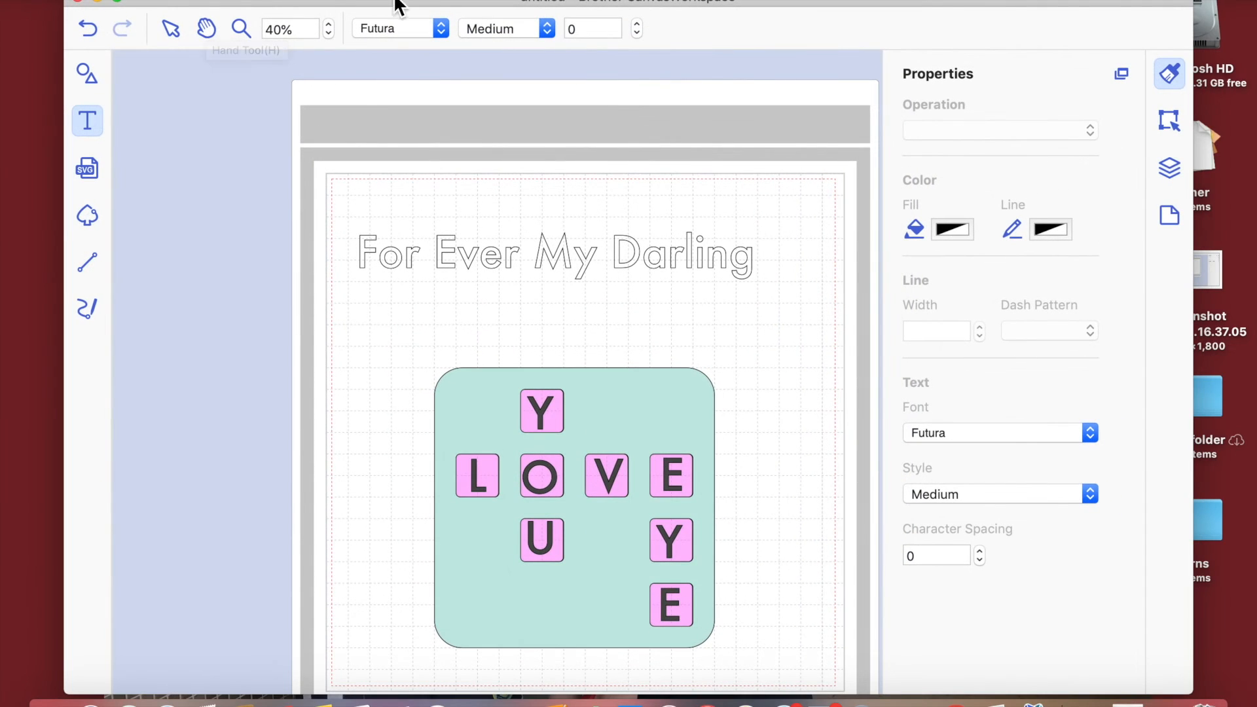
pyautogui.click(441, 30)
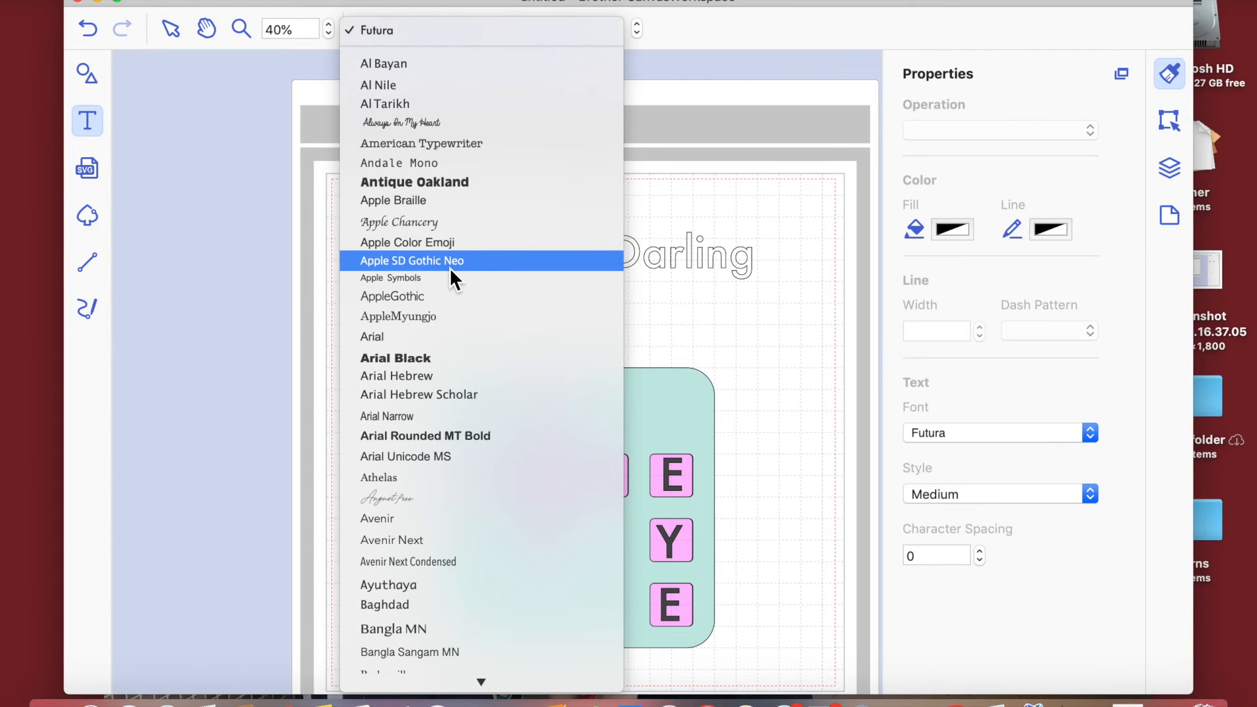
pyautogui.scroll(-3, 449, 267)
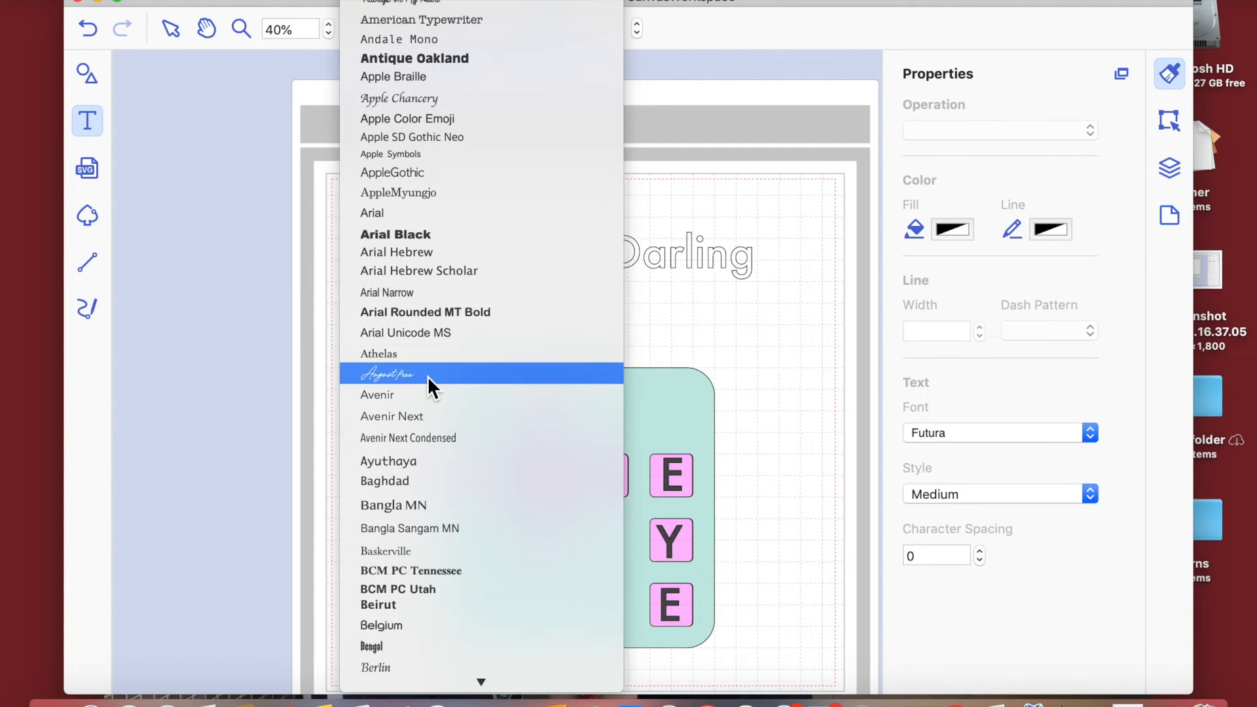
pyautogui.click(427, 377)
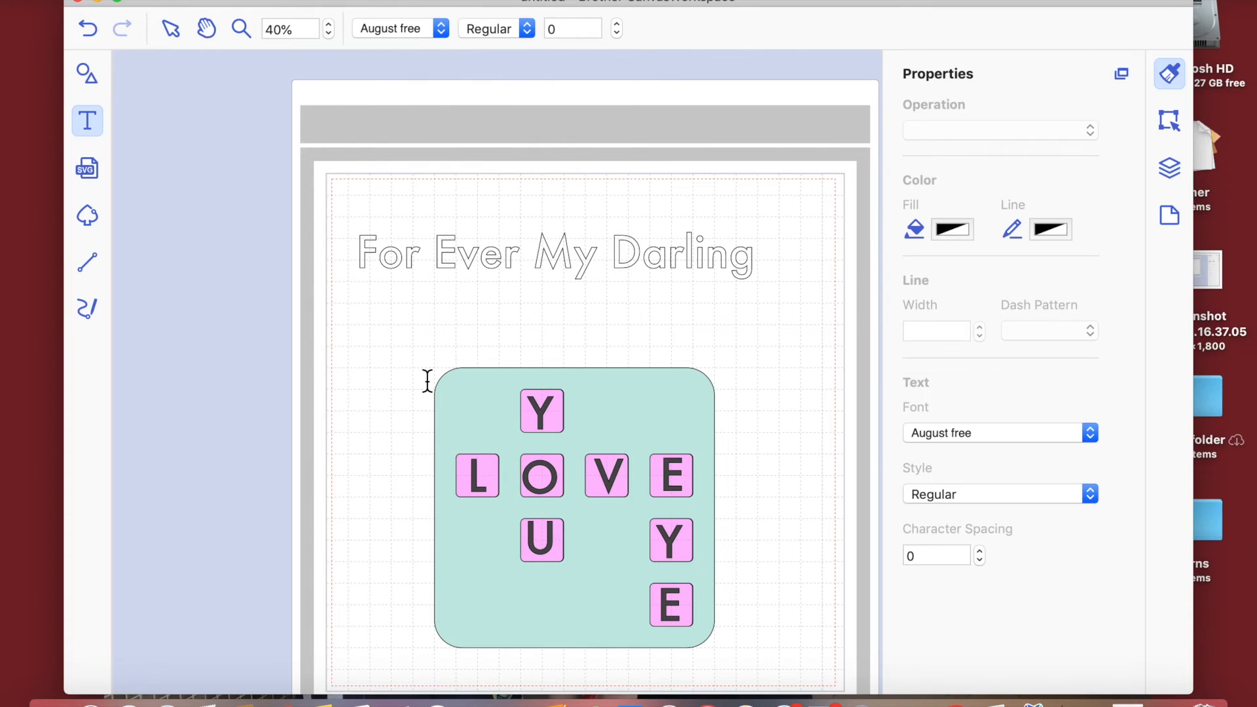
# - Delete the "For Ever My Darling" text above the panel
pyautogui.moveTo(758, 261); pyautogui.dragTo(455, 233)
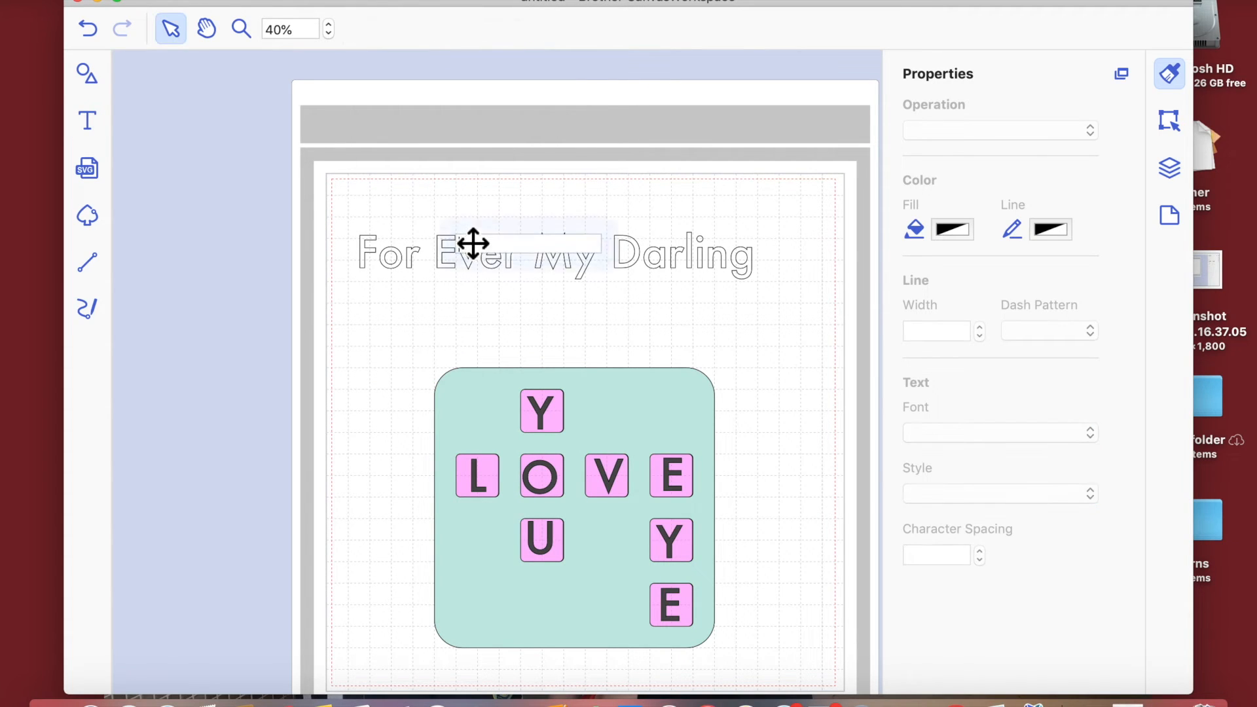
pyautogui.click(683, 276)
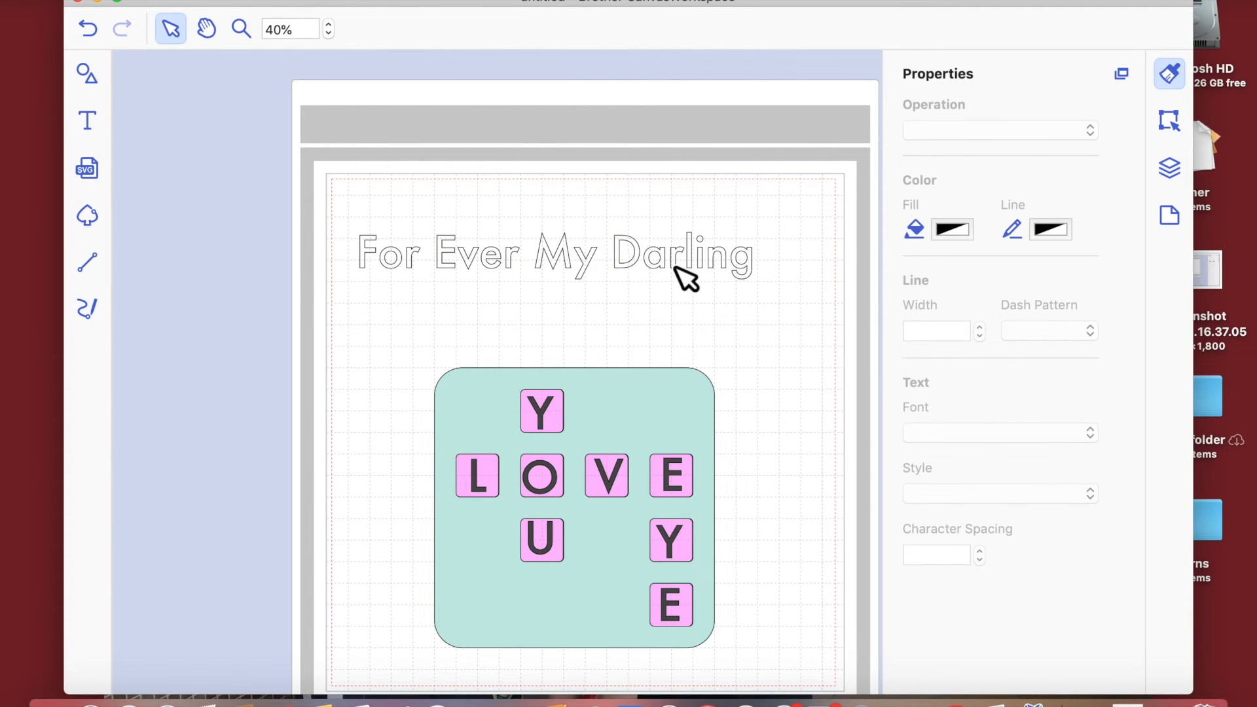
pyautogui.click(543, 259)
pyautogui.press('Delete')
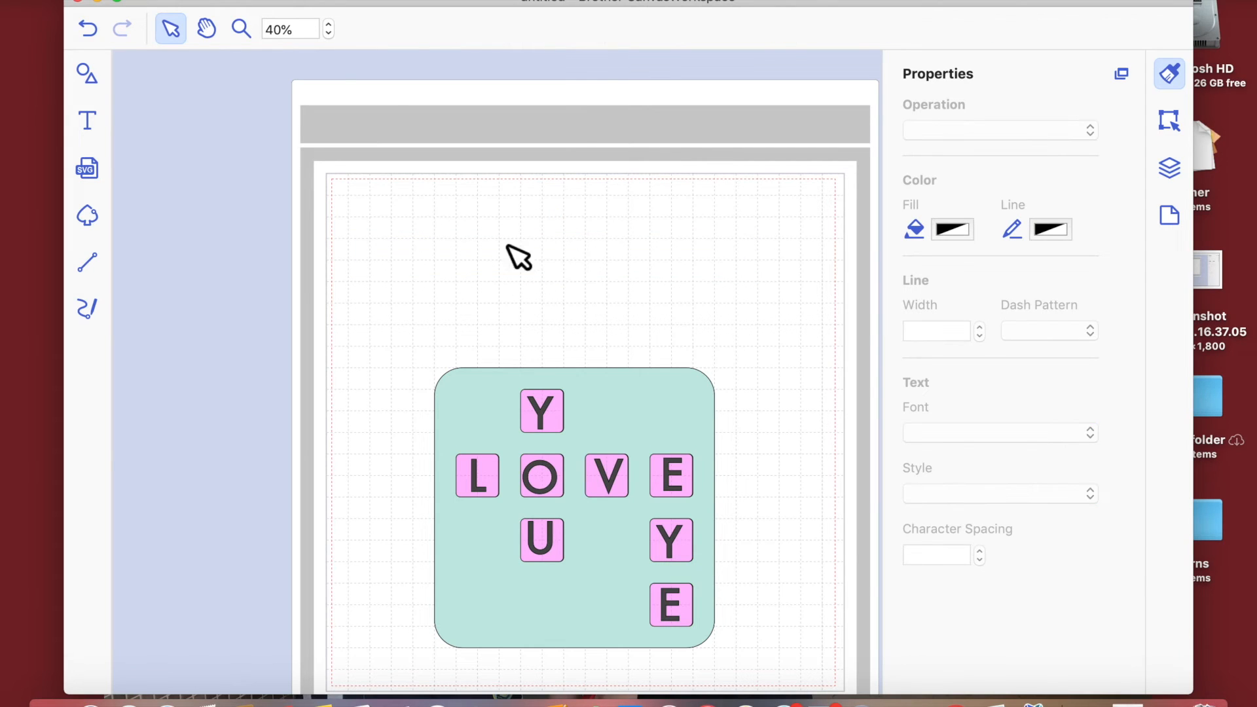
# - Add the text "For Ever My Darling" on the mat above the mint panel
pyautogui.click(92, 126)
pyautogui.click(450, 200)
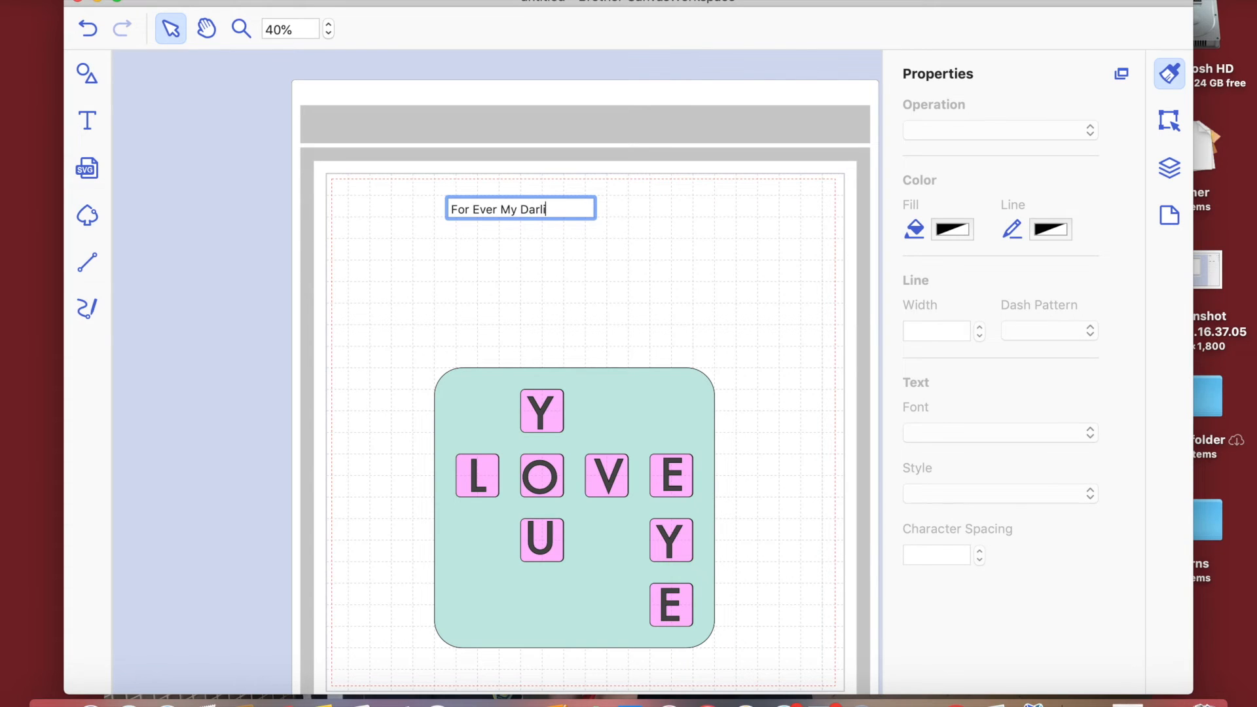
pyautogui.click(505, 267)
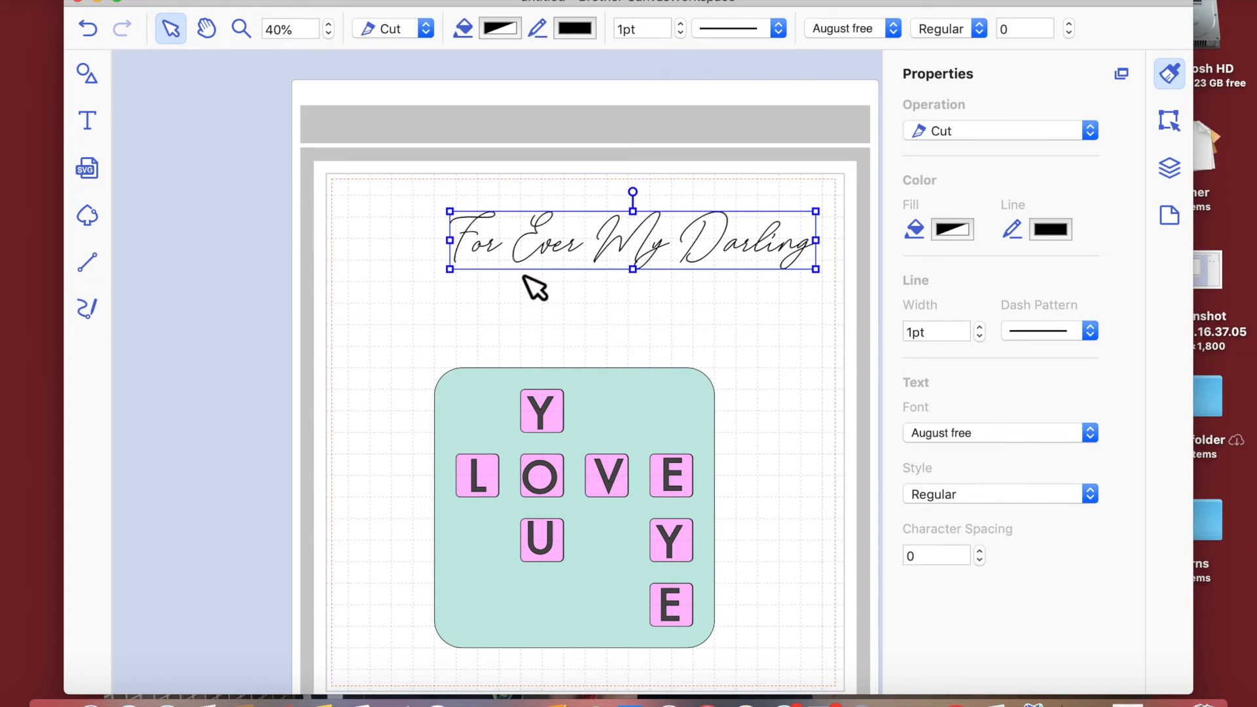
pyautogui.click(807, 282)
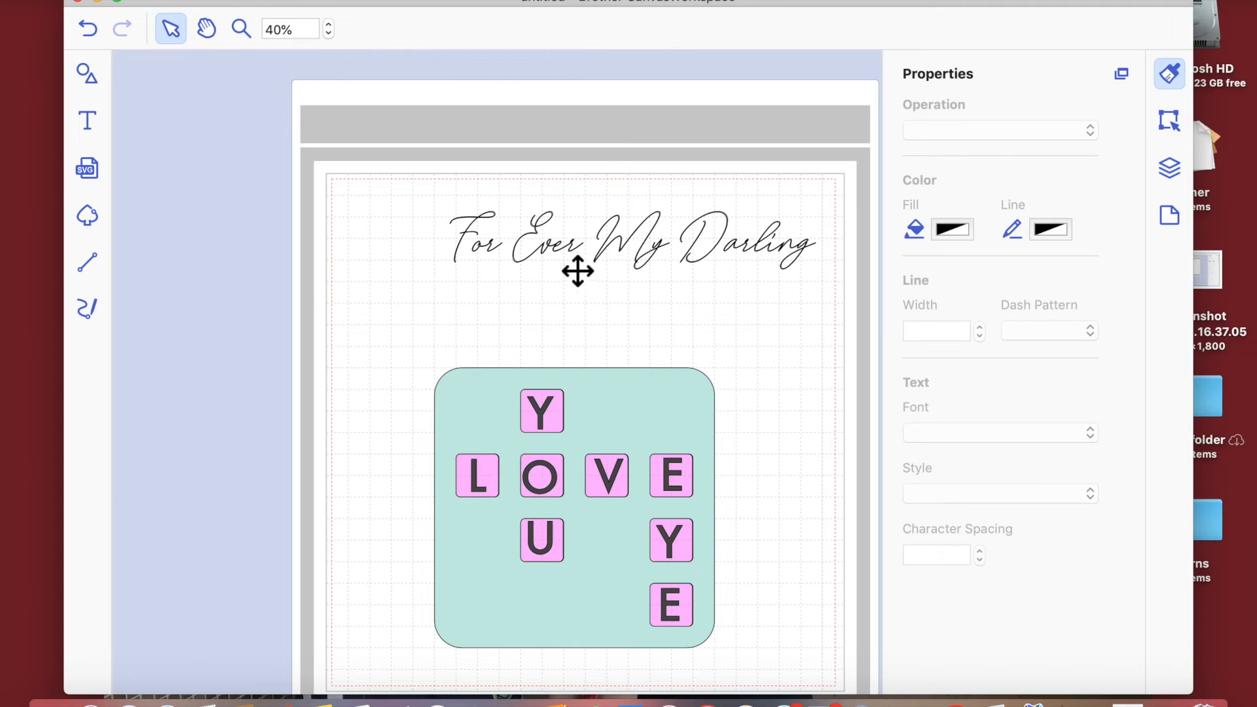
# - Shrink the "For Ever My Darling" text to well under half its size and set its operation to Draw
pyautogui.click(620, 241)
pyautogui.moveTo(450, 212); pyautogui.dragTo(675, 248)
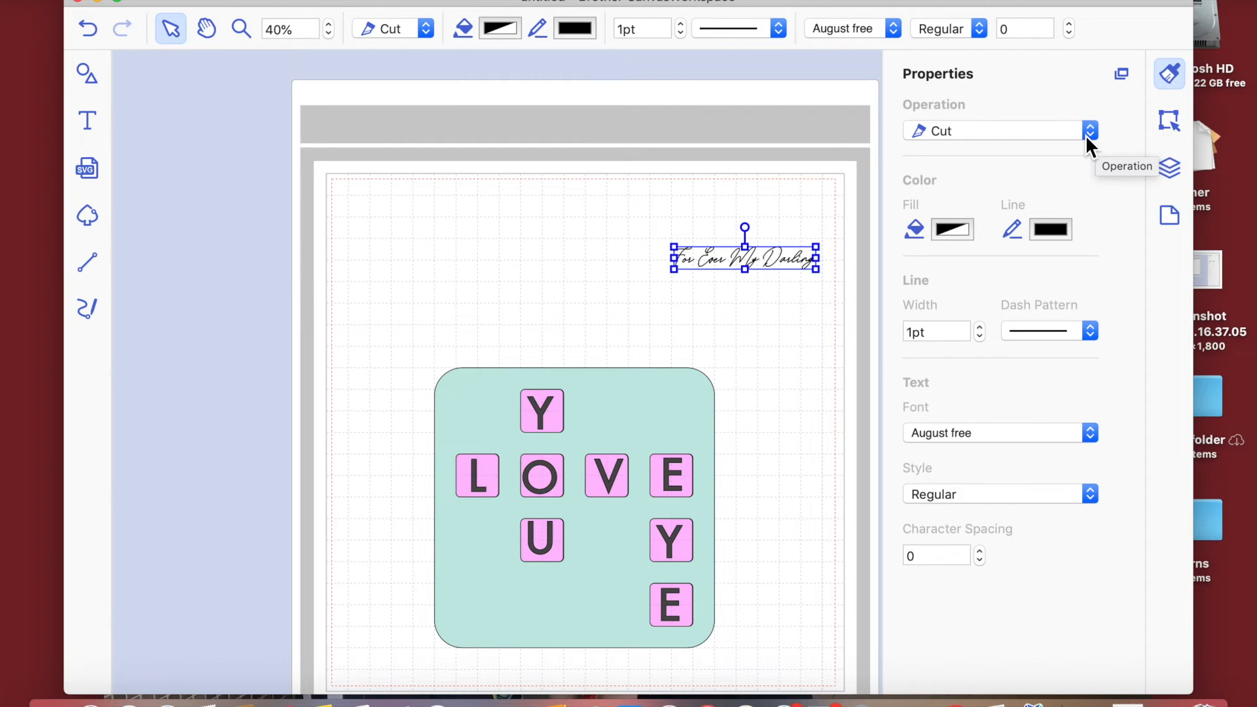
pyautogui.click(1086, 135)
pyautogui.click(1004, 154)
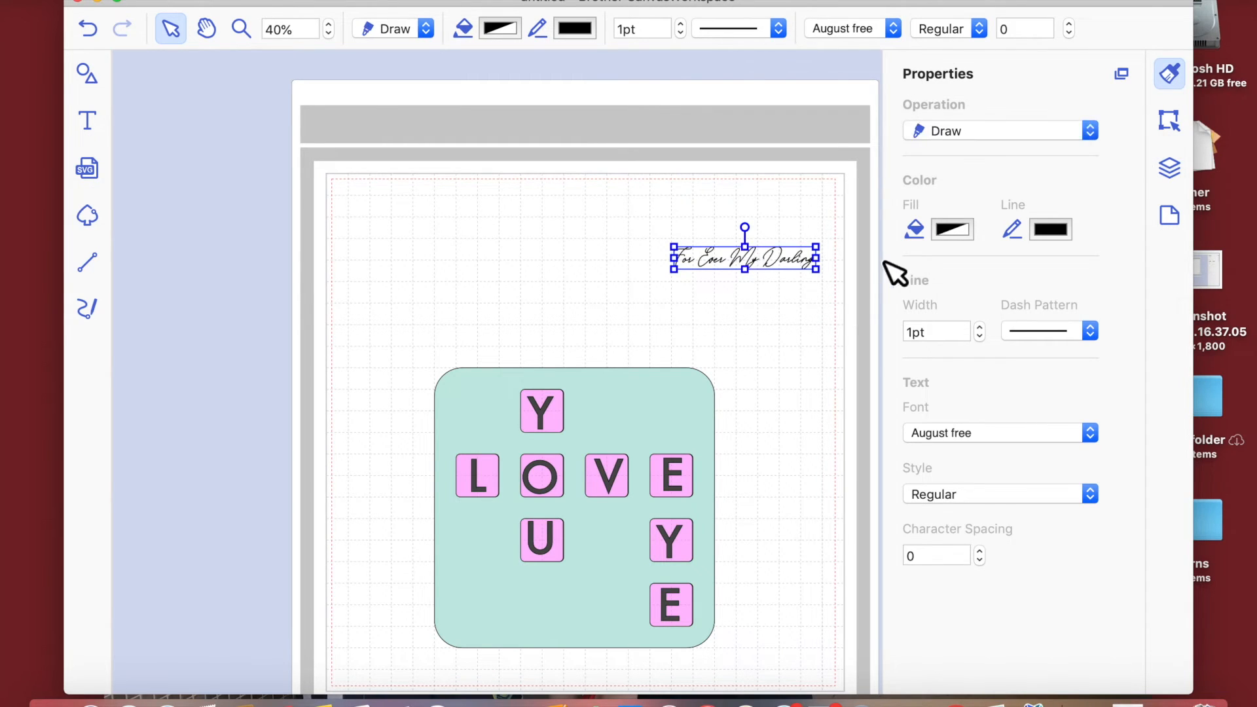
# - Move the "For Ever My Darling" text into the panel's lower-left area and enlarge it to fill the space beside the bottom E
pyautogui.moveTo(746, 262); pyautogui.dragTo(524, 597)
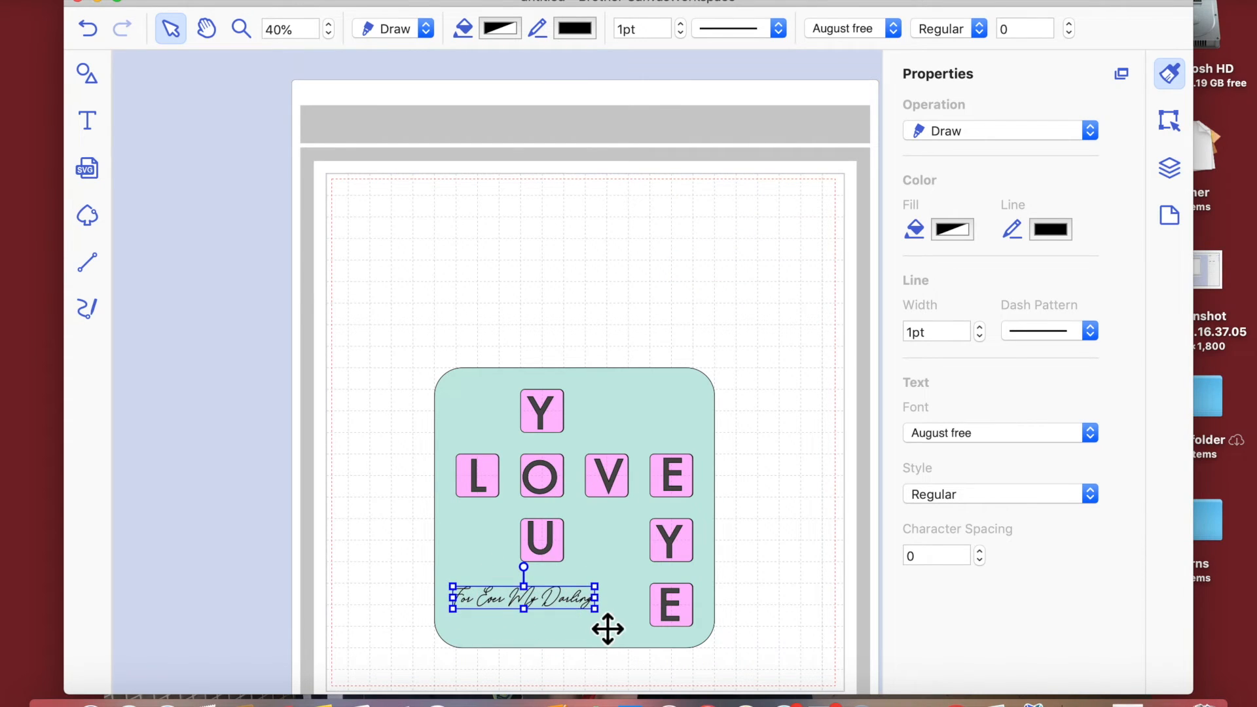
pyautogui.moveTo(602, 619); pyautogui.dragTo(641, 642)
pyautogui.click(806, 604)
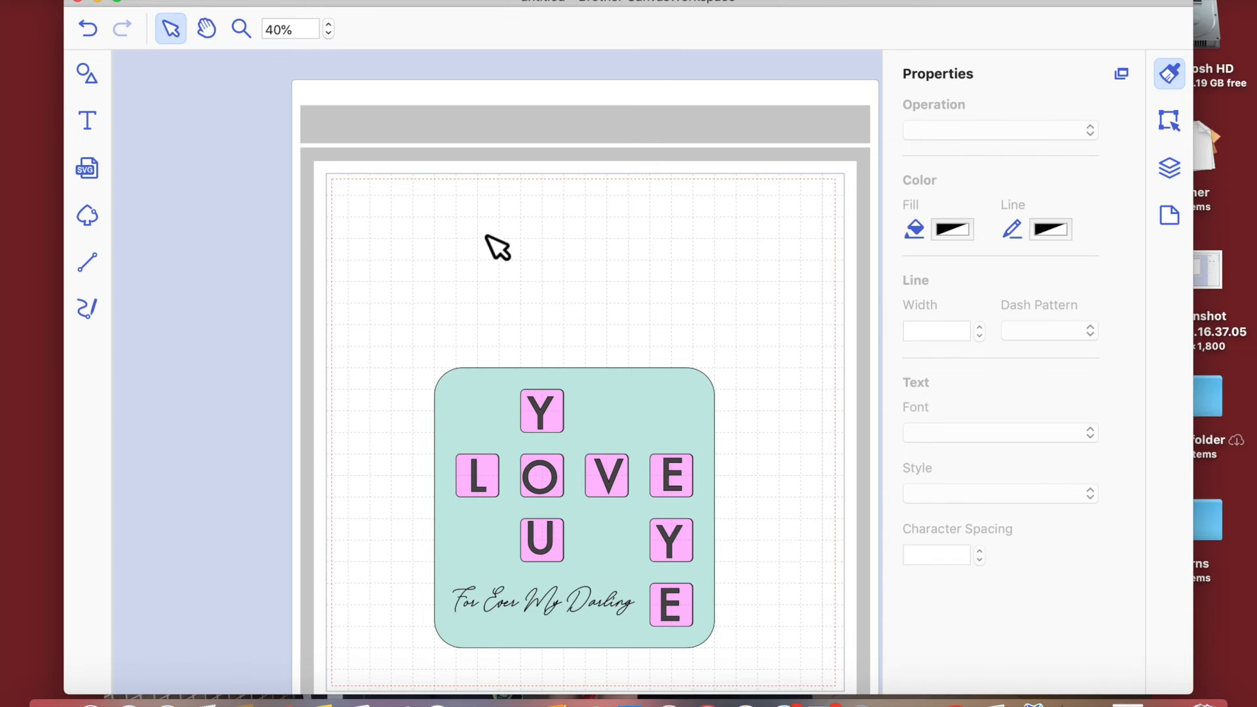
# - Move the complete panel with its letters, squares and phrase to the mat's upper-left corner
pyautogui.moveTo(381, 290); pyautogui.dragTo(707, 618)
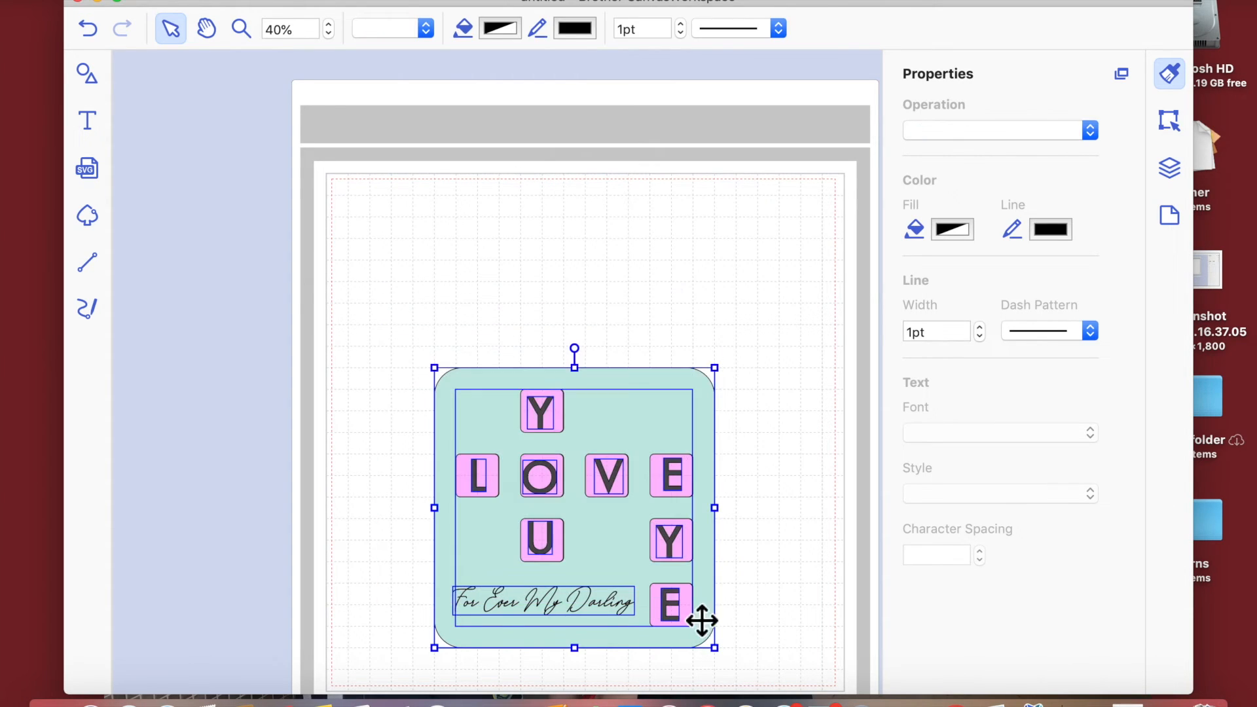
pyautogui.moveTo(627, 472); pyautogui.dragTo(556, 363)
pyautogui.click(634, 590)
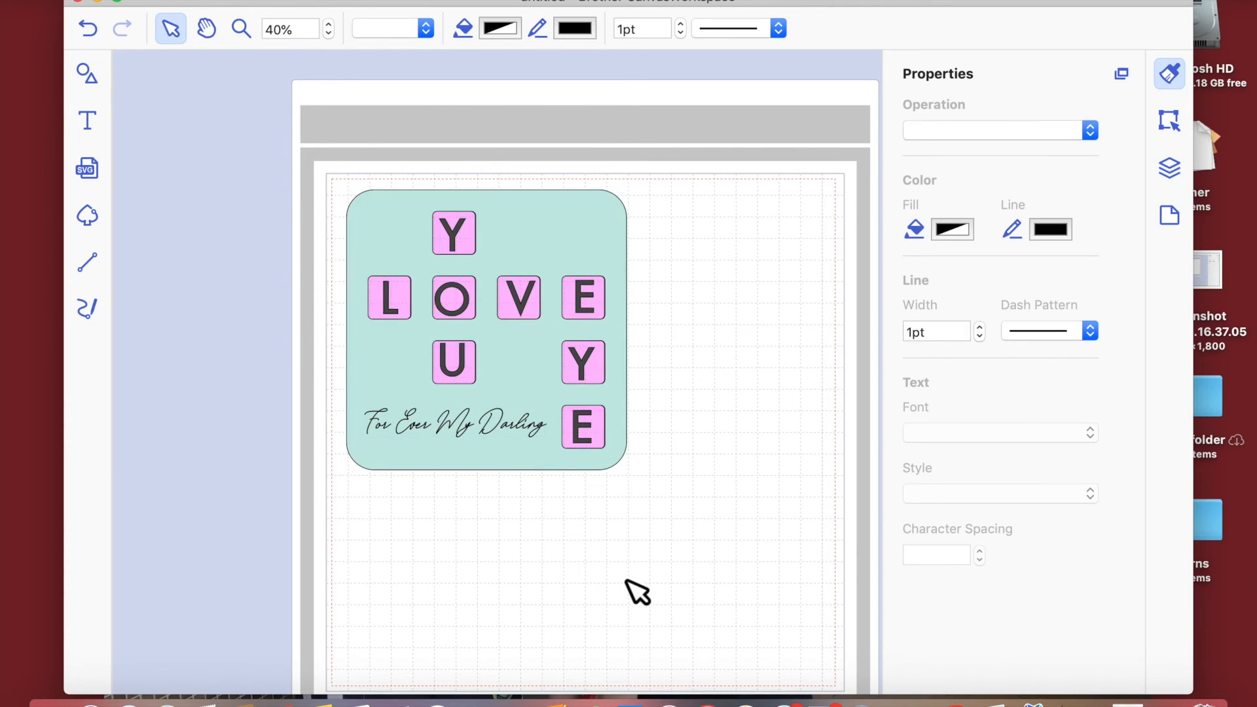
# - Add the text "With lots of love on Valentines Day" on the mat and shift it under the panel
pyautogui.click(89, 124)
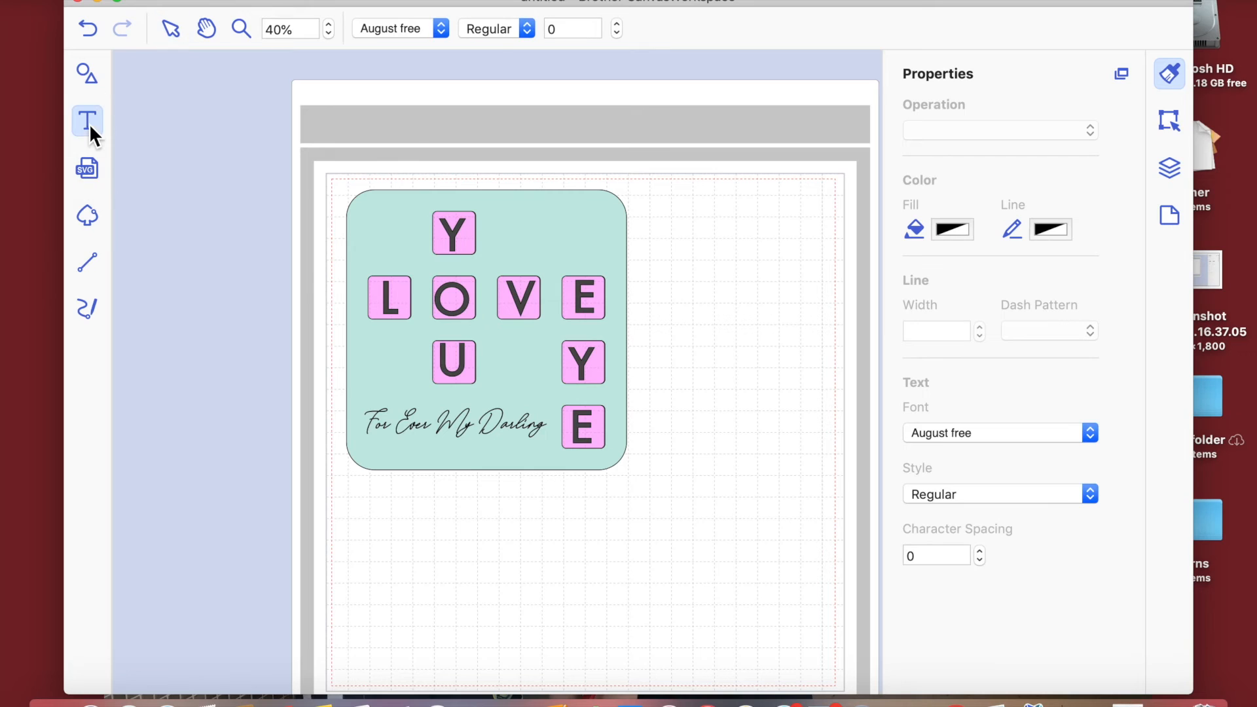
pyautogui.click(450, 570)
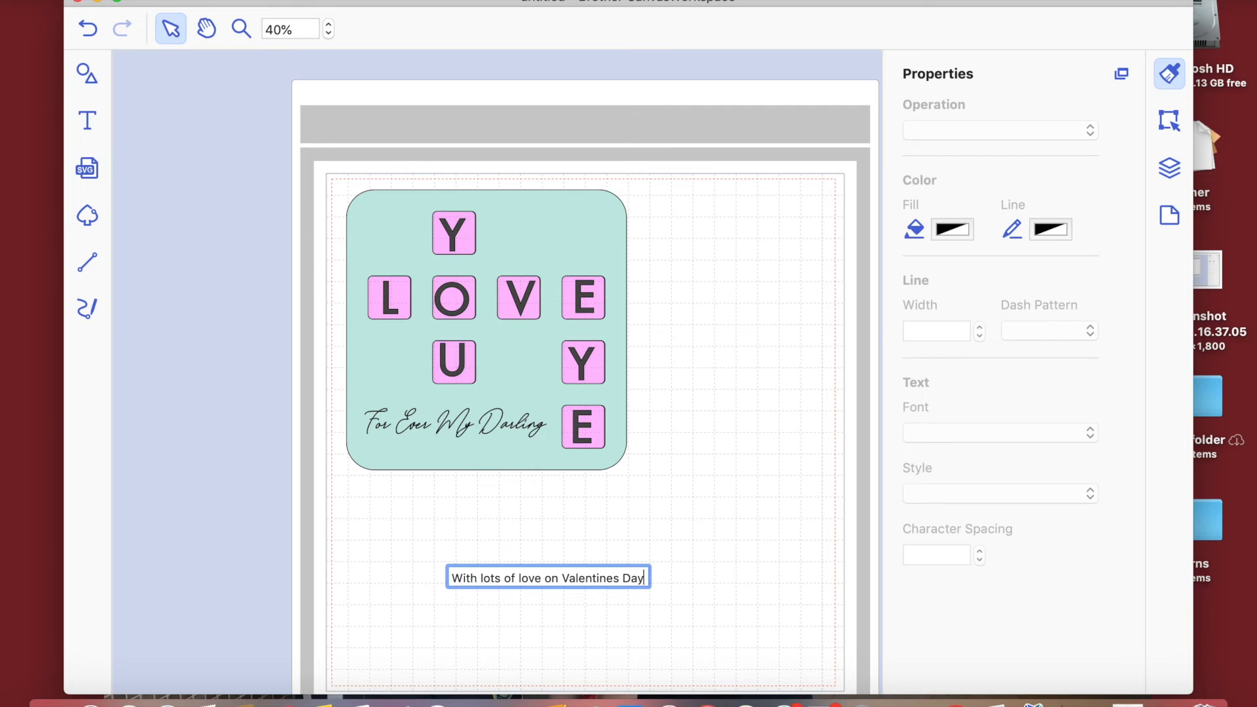
pyautogui.press('Return')
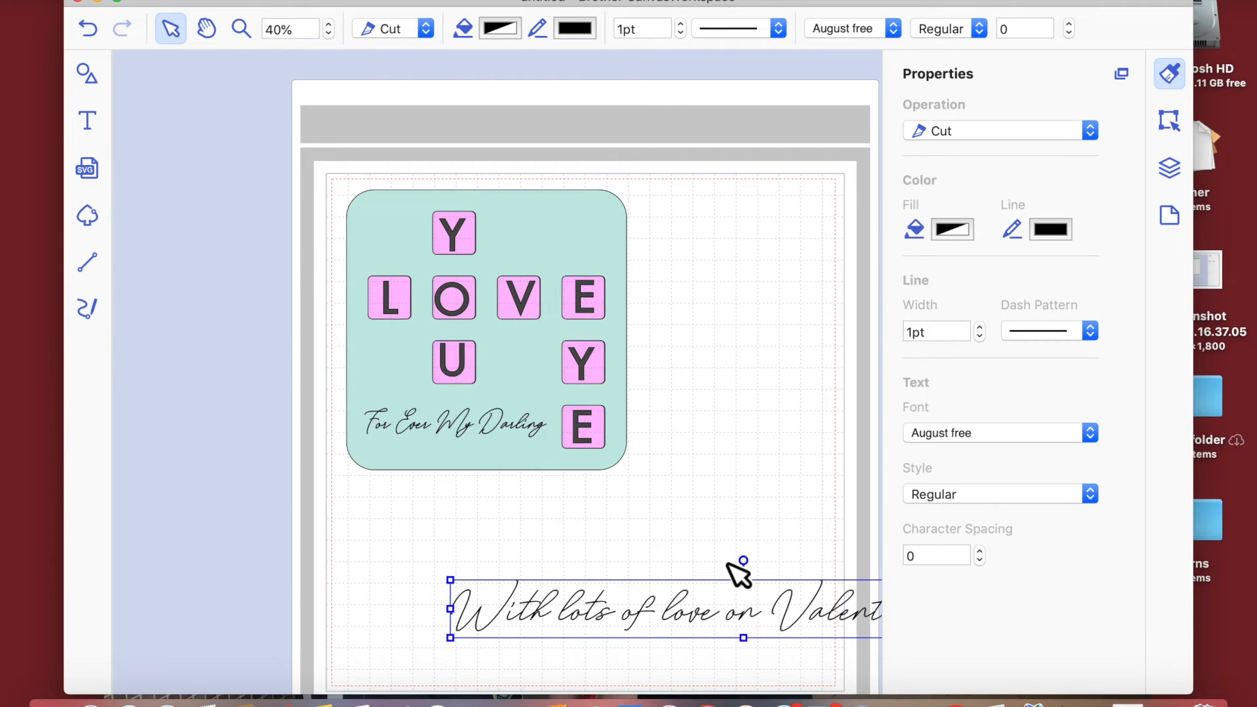
pyautogui.moveTo(665, 587); pyautogui.dragTo(521, 549)
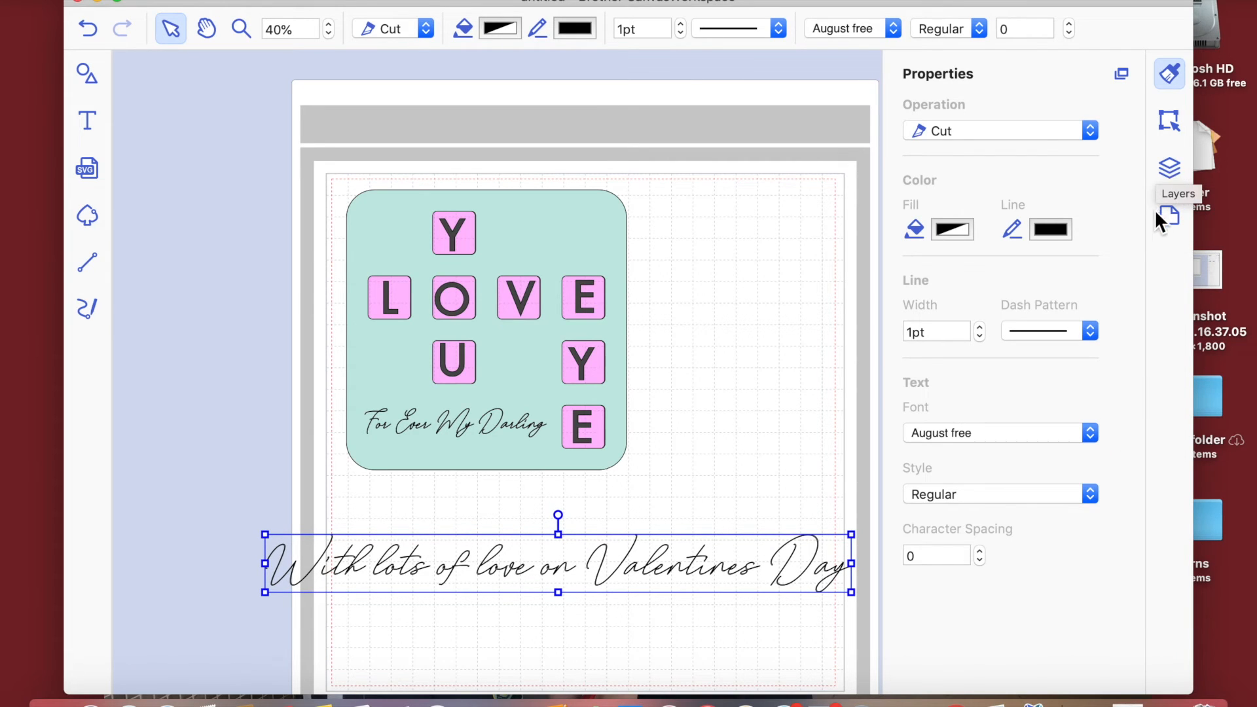
# - Split the "With lots of love on Valentines Day" text into separate letter shapes with a Process Overlap operation
pyautogui.doubleClick(715, 568)
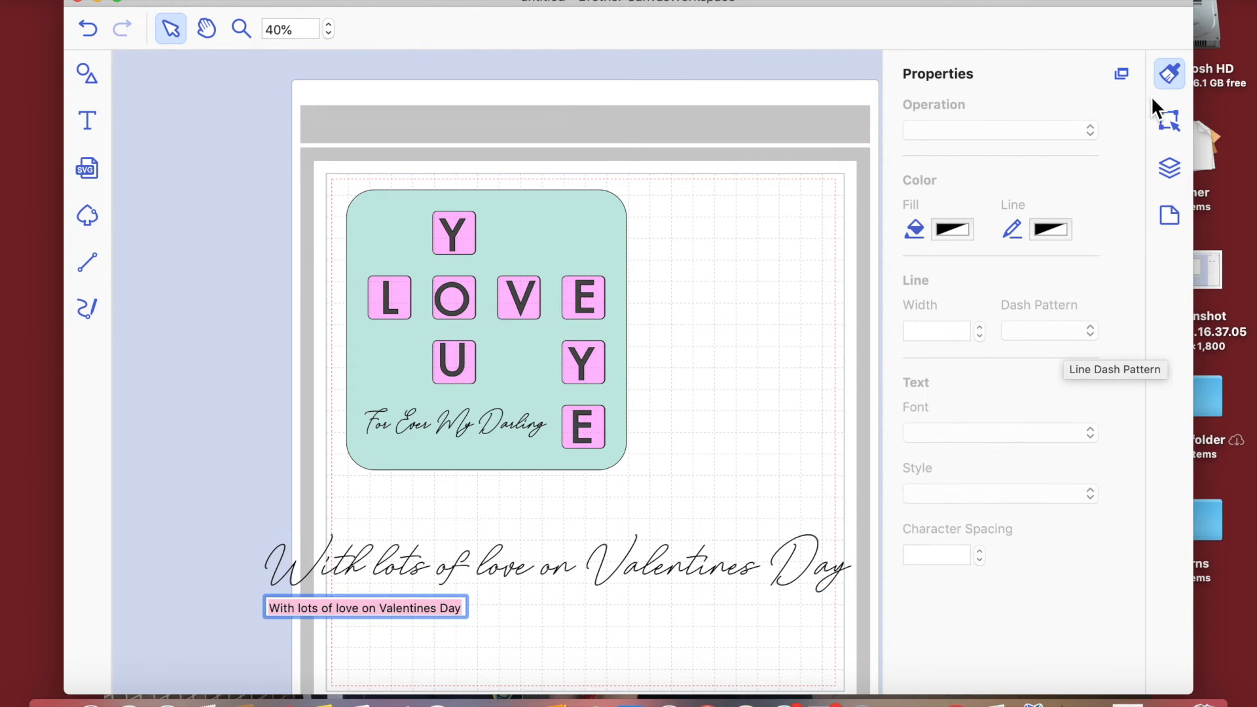
pyautogui.click(614, 566)
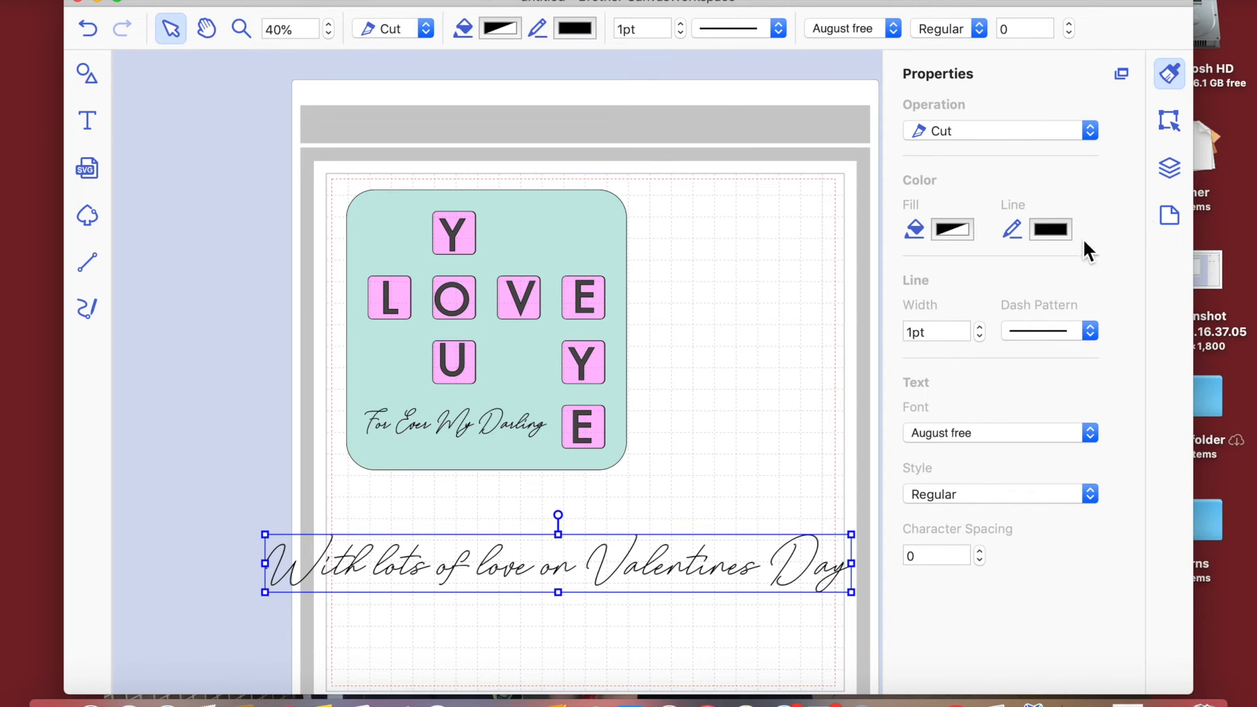
pyautogui.click(1169, 122)
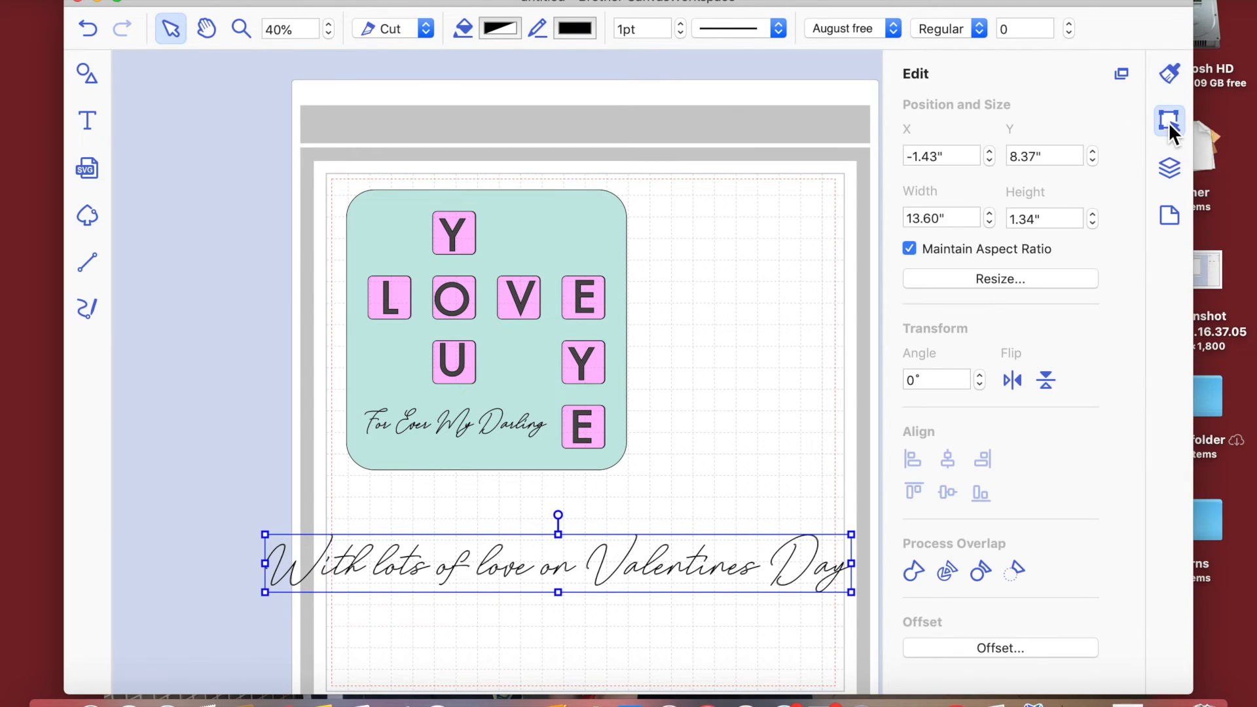
pyautogui.click(945, 572)
pyautogui.click(732, 390)
pyautogui.moveTo(580, 520); pyautogui.dragTo(815, 655)
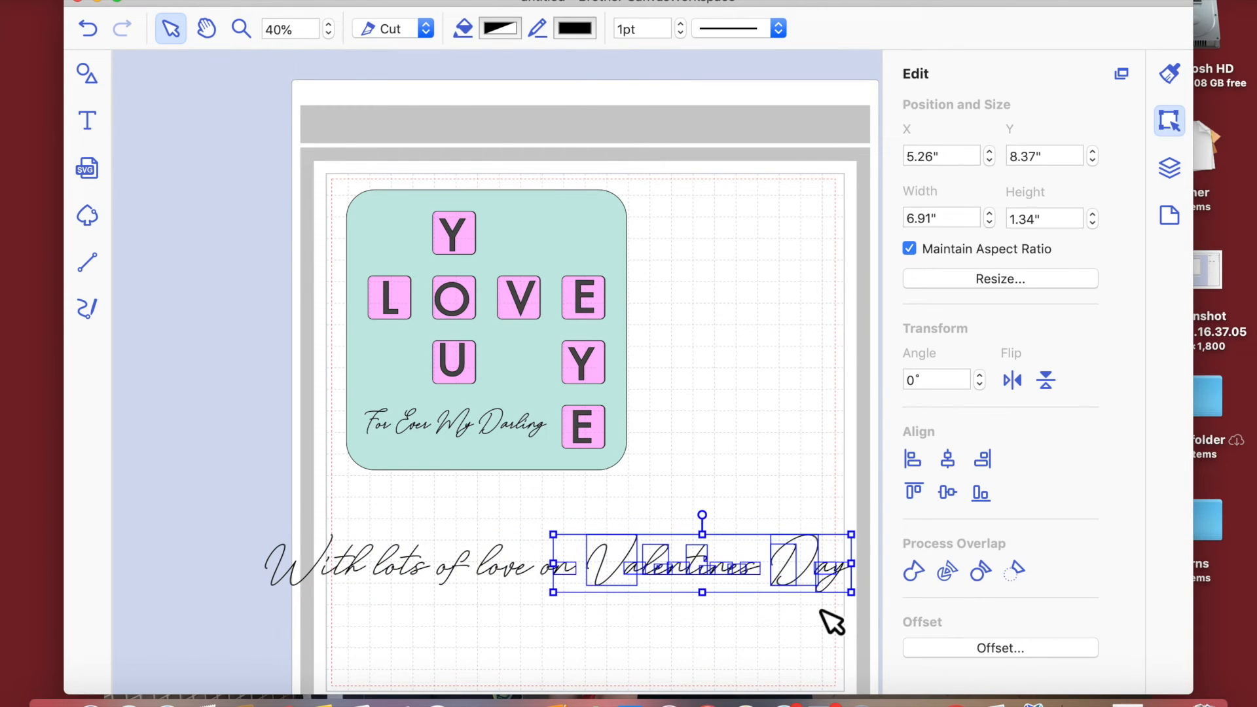
pyautogui.click(740, 430)
pyautogui.moveTo(605, 517); pyautogui.dragTo(842, 595)
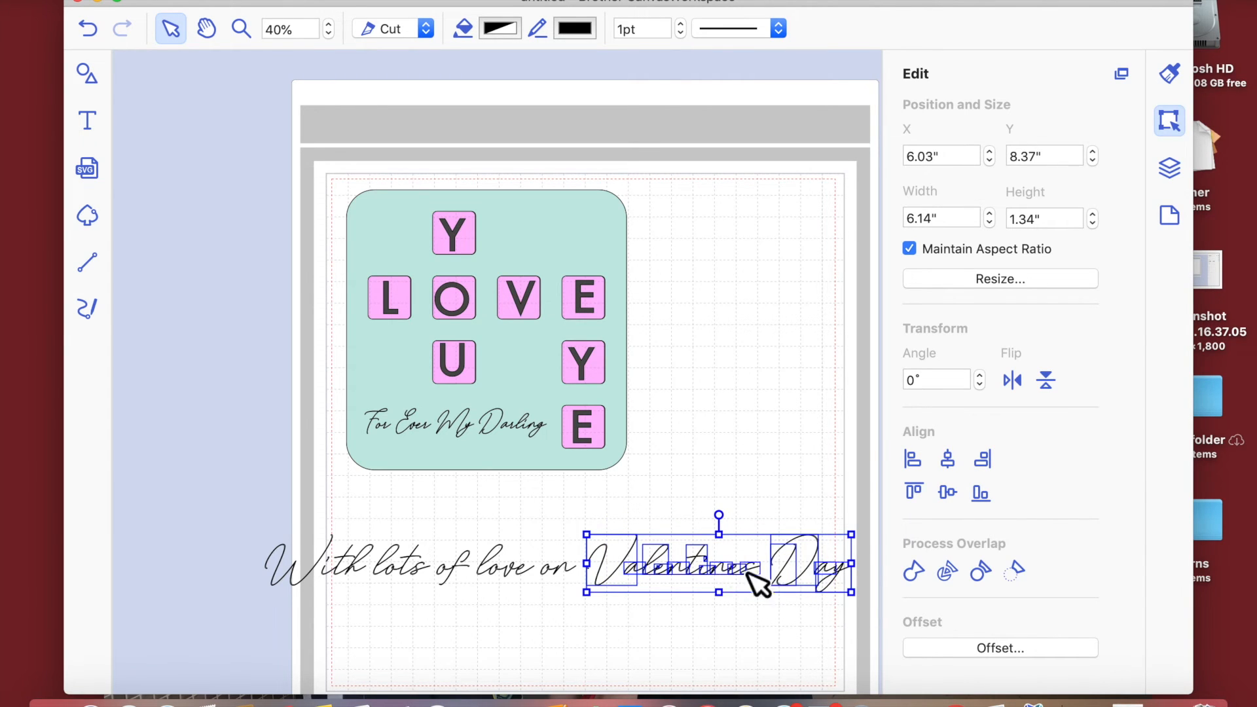
pyautogui.rightClick(701, 569)
pyautogui.click(679, 548)
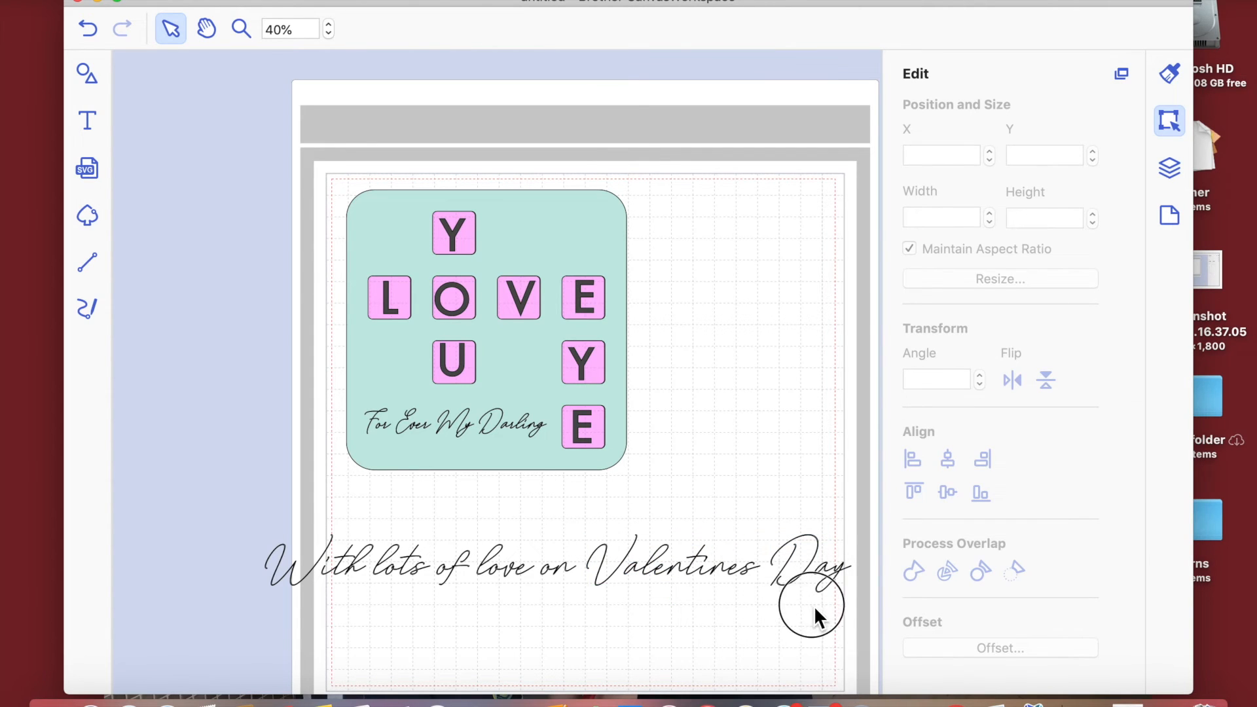
pyautogui.moveTo(579, 526)
pyautogui.mouseDown()
pyautogui.moveTo(812, 610)
pyautogui.moveTo(845, 606)
pyautogui.moveTo(812, 609)
pyautogui.mouseUp()
pyautogui.click(452, 674)
# - Group the letters of "With lots of love on" and move the group up and to the left, away from "Valentines Day"
pyautogui.moveTo(247, 519); pyautogui.dragTo(557, 593)
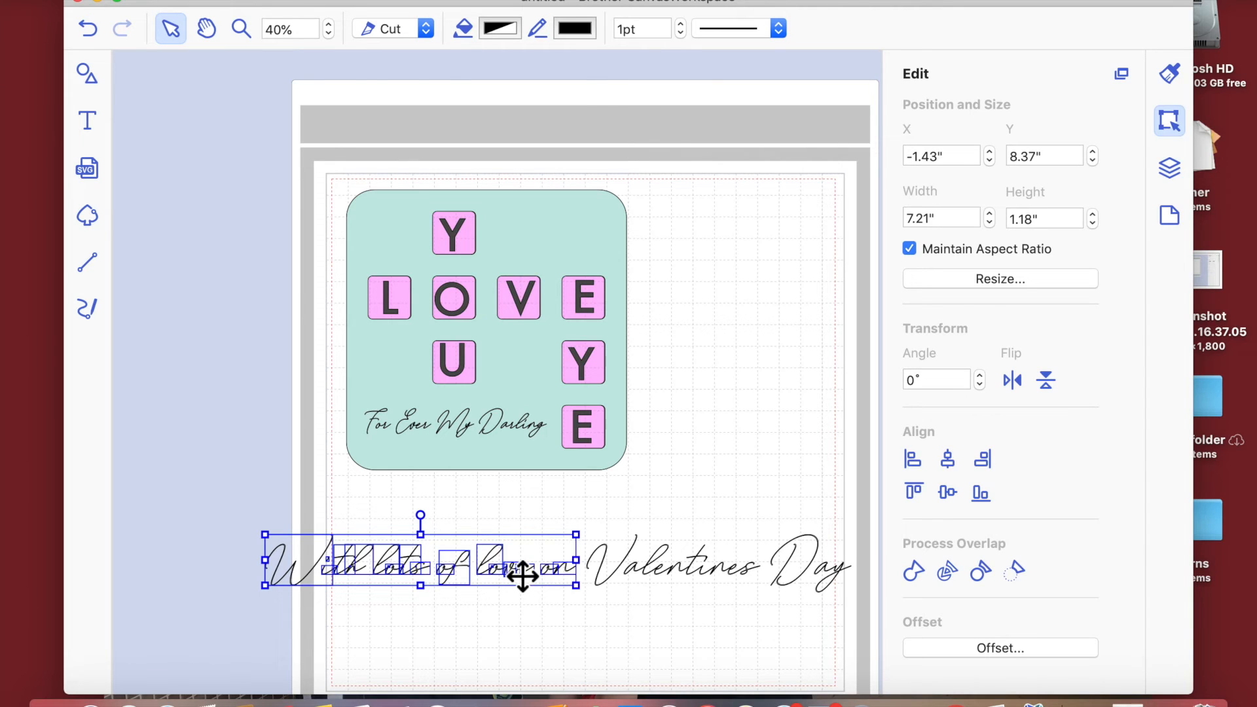
pyautogui.rightClick(518, 568)
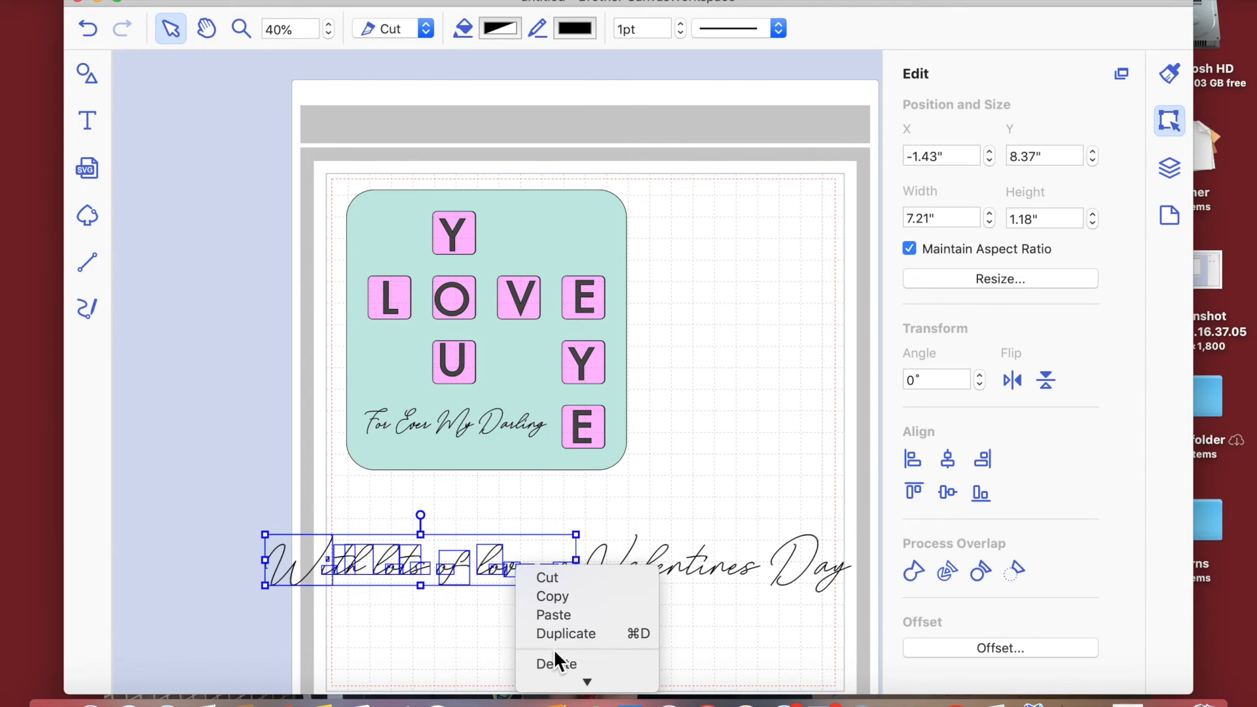
pyautogui.moveTo(587, 683)
pyautogui.click(570, 632)
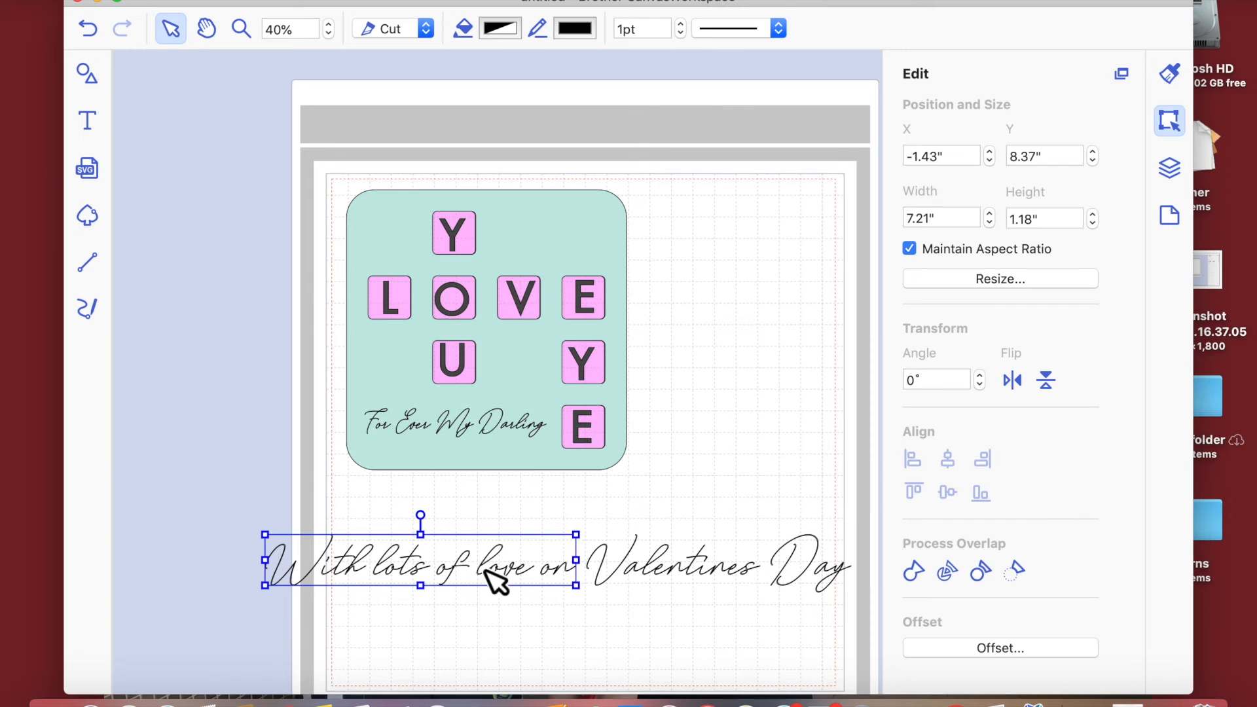
pyautogui.moveTo(488, 572); pyautogui.dragTo(414, 532)
pyautogui.moveTo(560, 515); pyautogui.dragTo(851, 619)
pyautogui.rightClick(732, 556)
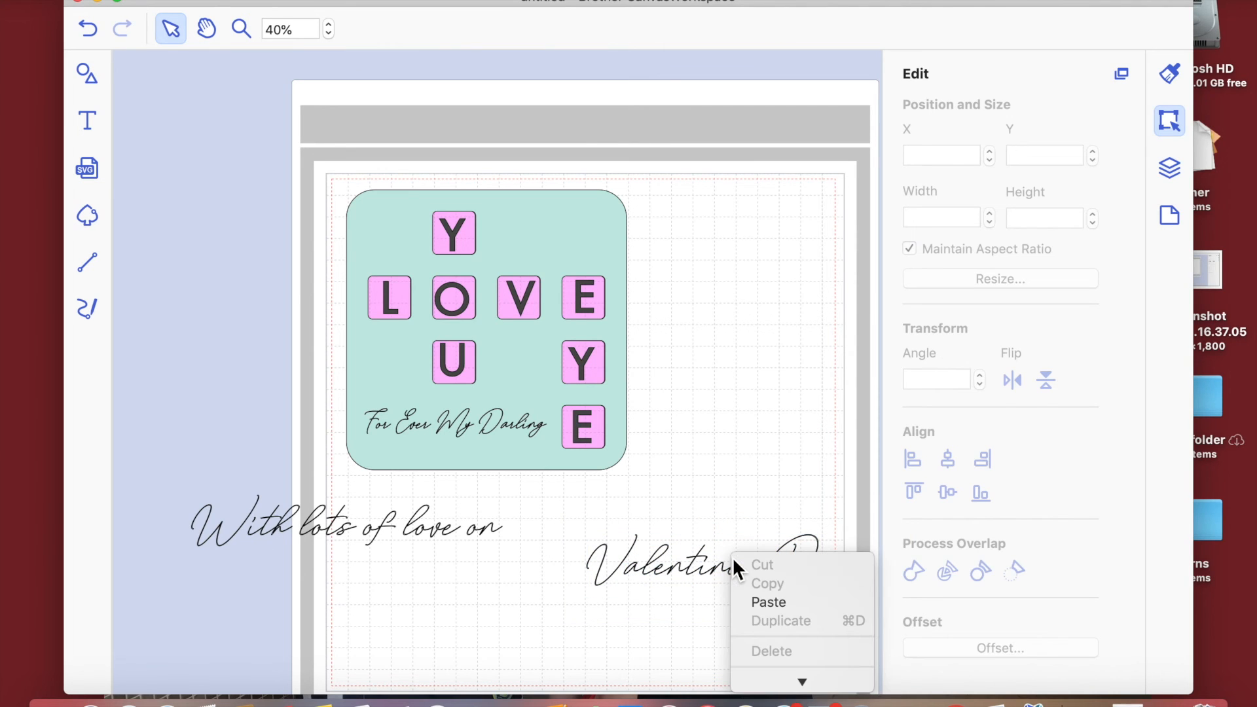
pyautogui.click(694, 549)
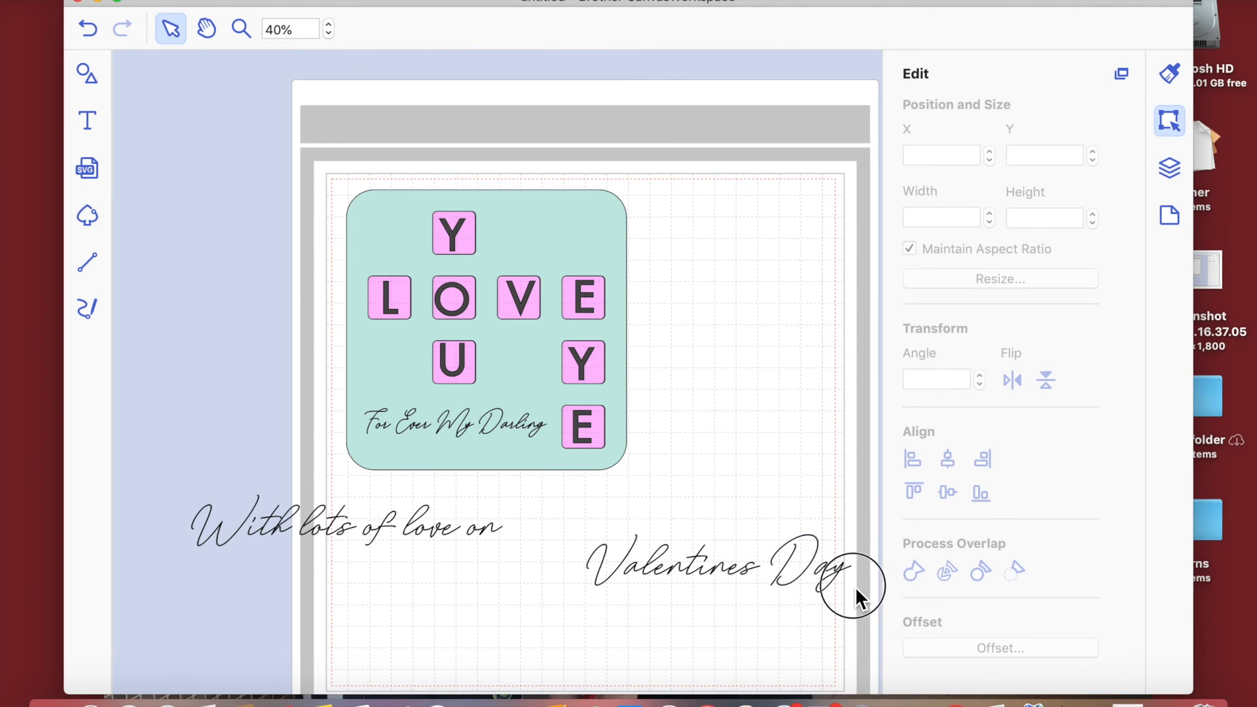
# - Group the letters of "Valentines Day" into one object
pyautogui.moveTo(576, 522); pyautogui.dragTo(859, 599)
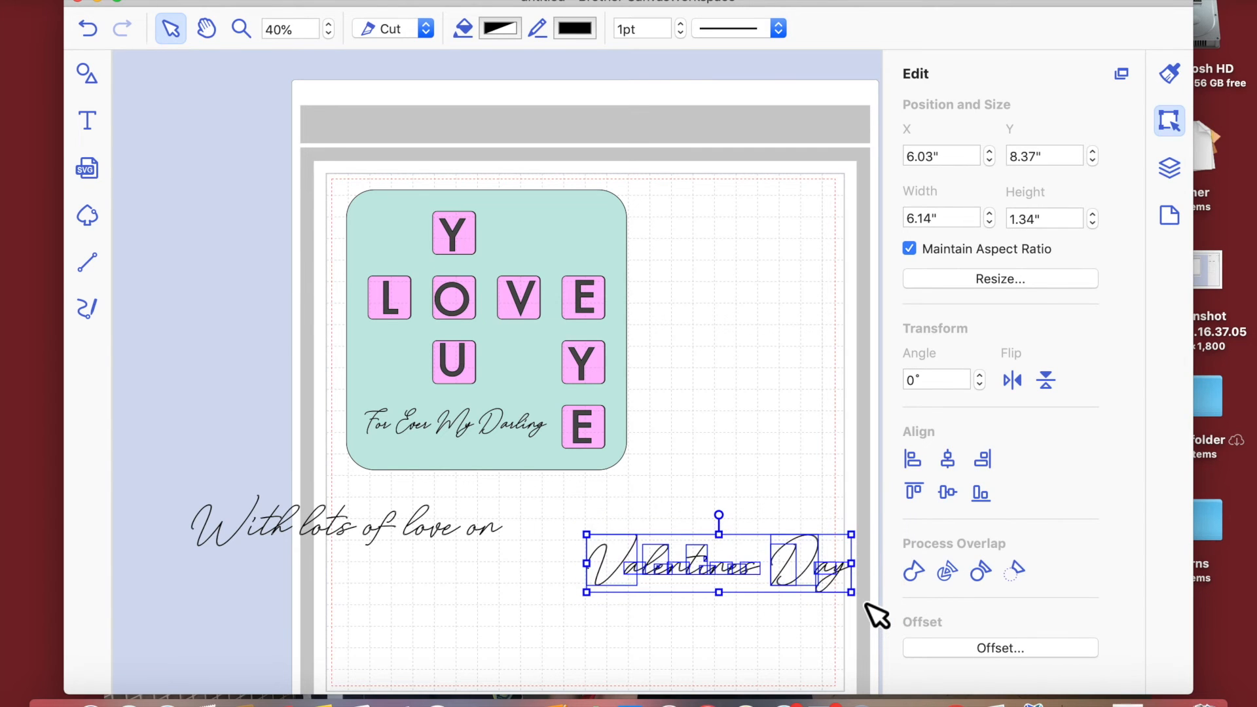
pyautogui.rightClick(830, 569)
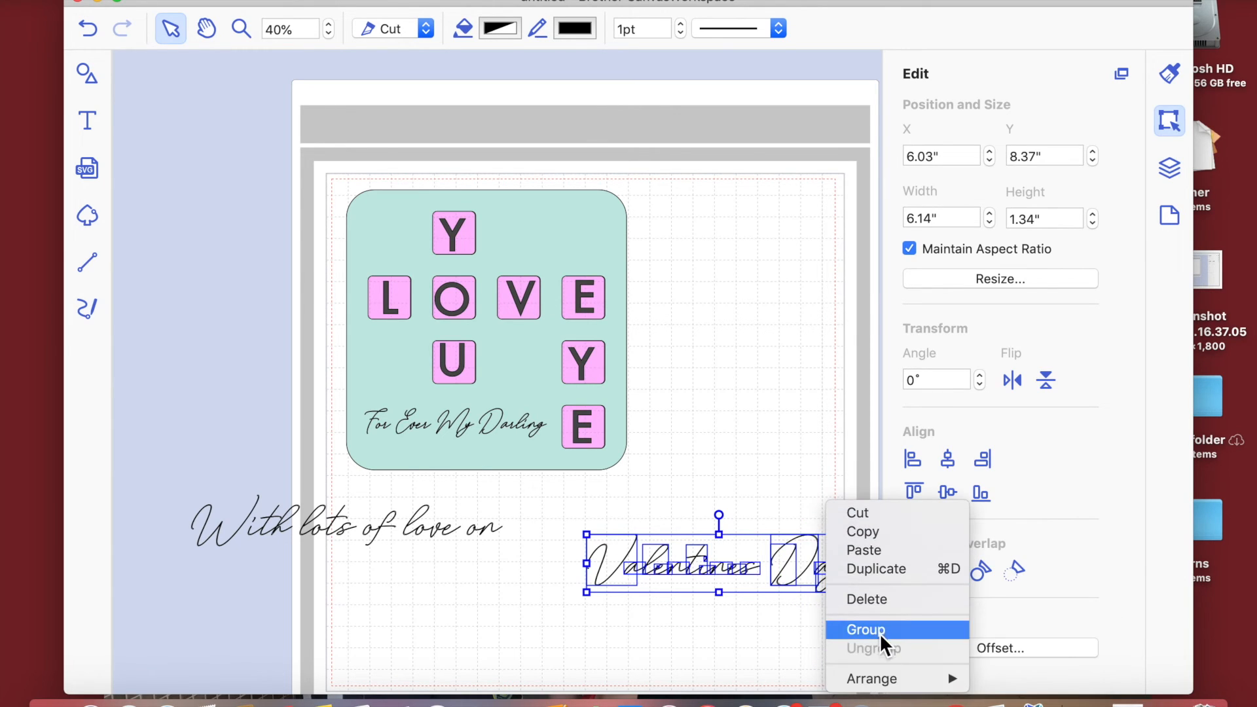
pyautogui.click(879, 630)
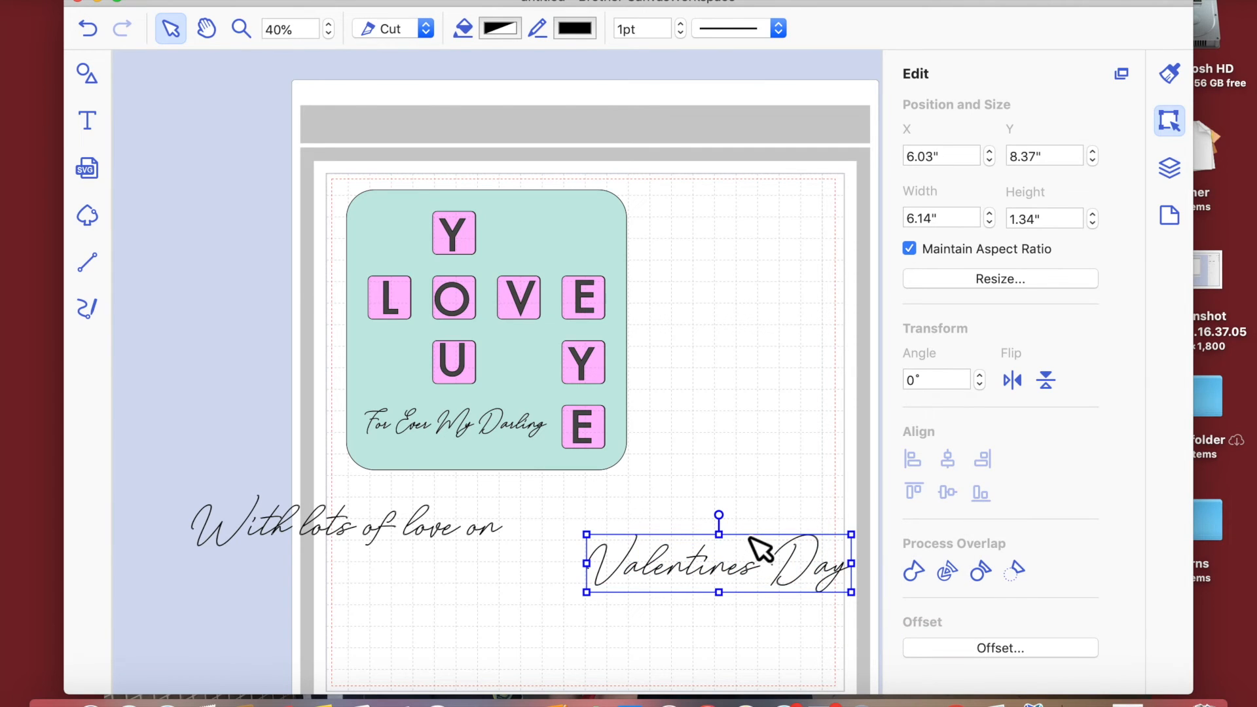
pyautogui.click(704, 678)
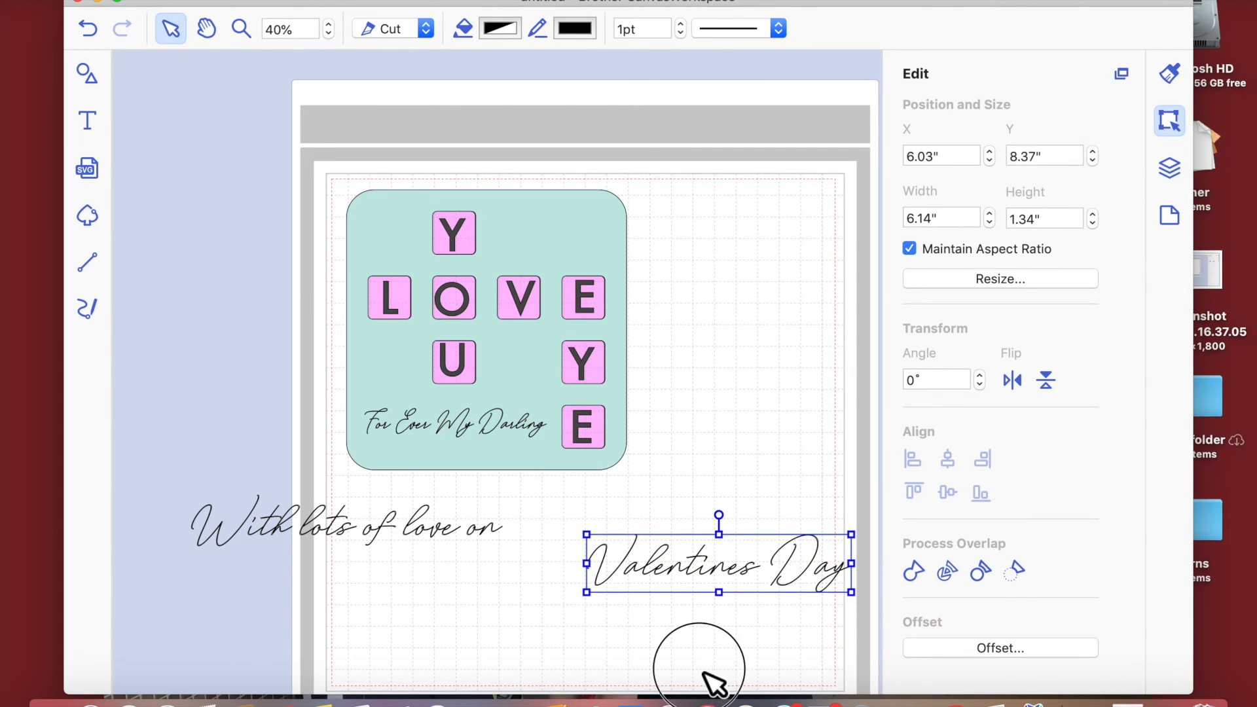
# - Move the "Valentines Day" group directly beneath "With lots of love on", roughly centred under it
pyautogui.click(694, 566)
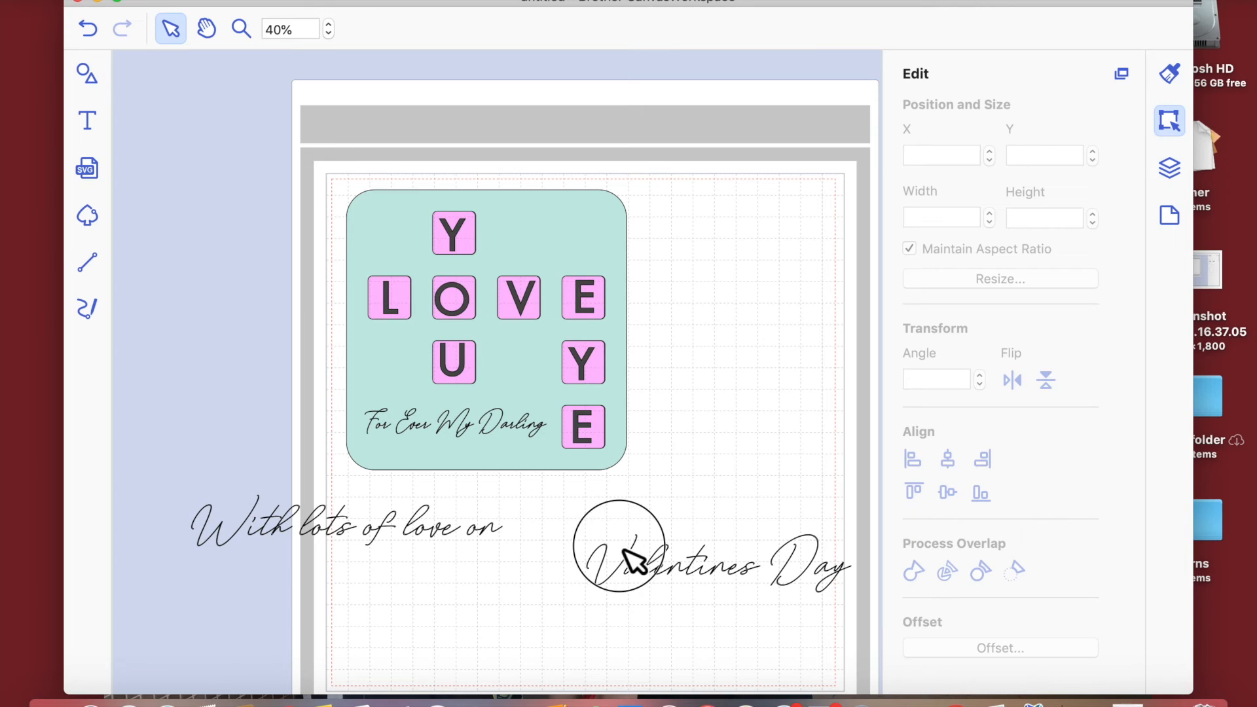
pyautogui.moveTo(637, 558); pyautogui.dragTo(386, 596)
pyautogui.moveTo(472, 597); pyautogui.dragTo(264, 566)
pyautogui.click(489, 595)
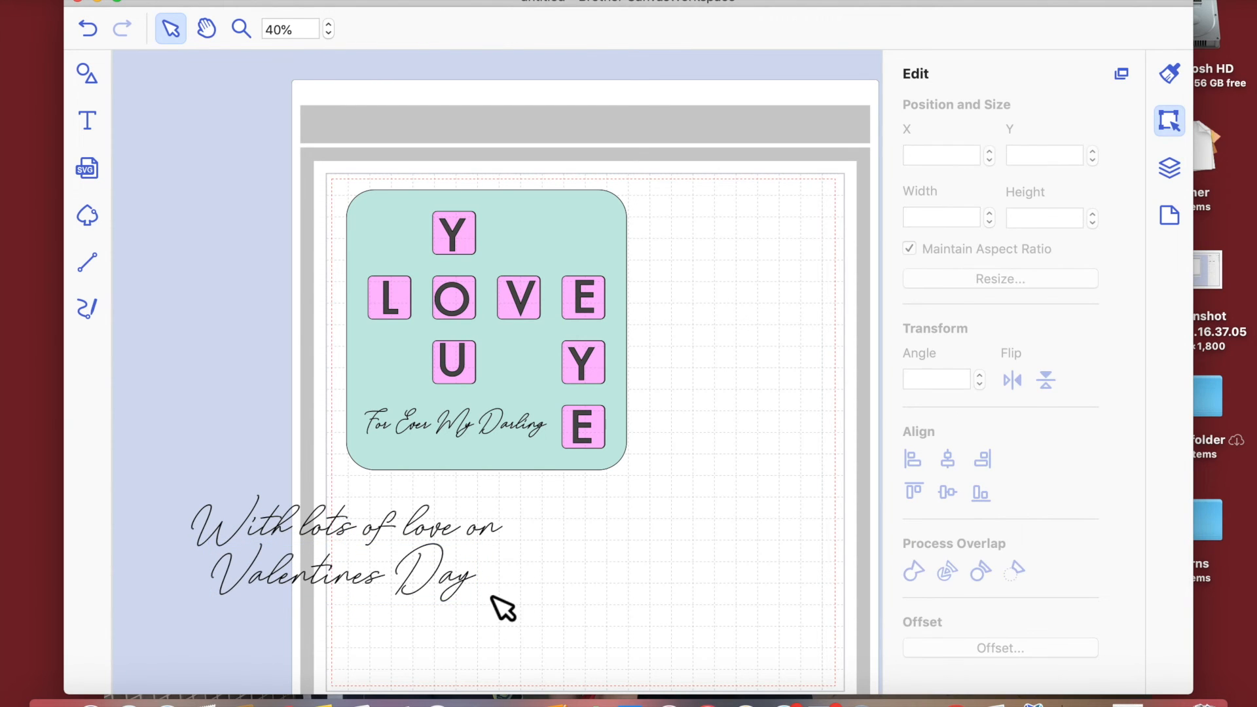
# - Move both lines of the Valentines Day message together to the right until they lie fully on the mat below the panel
pyautogui.moveTo(161, 477); pyautogui.dragTo(508, 624)
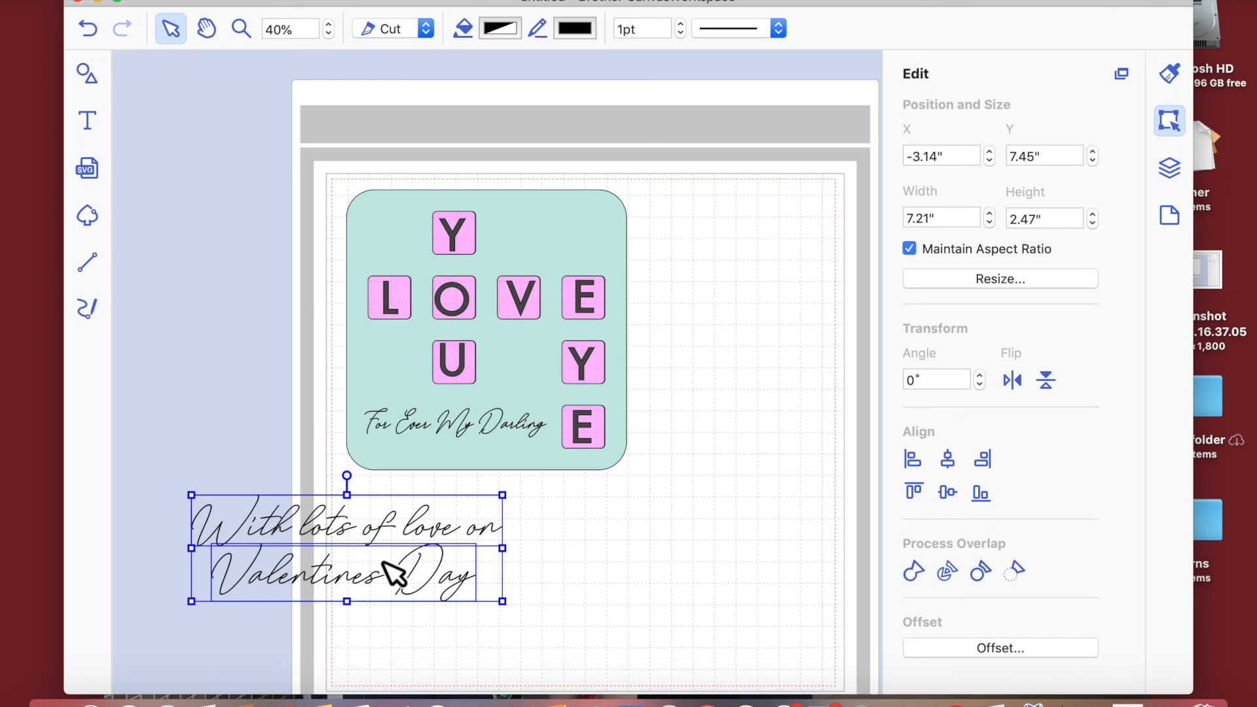
pyautogui.click(381, 537)
pyautogui.moveTo(163, 471); pyautogui.dragTo(493, 637)
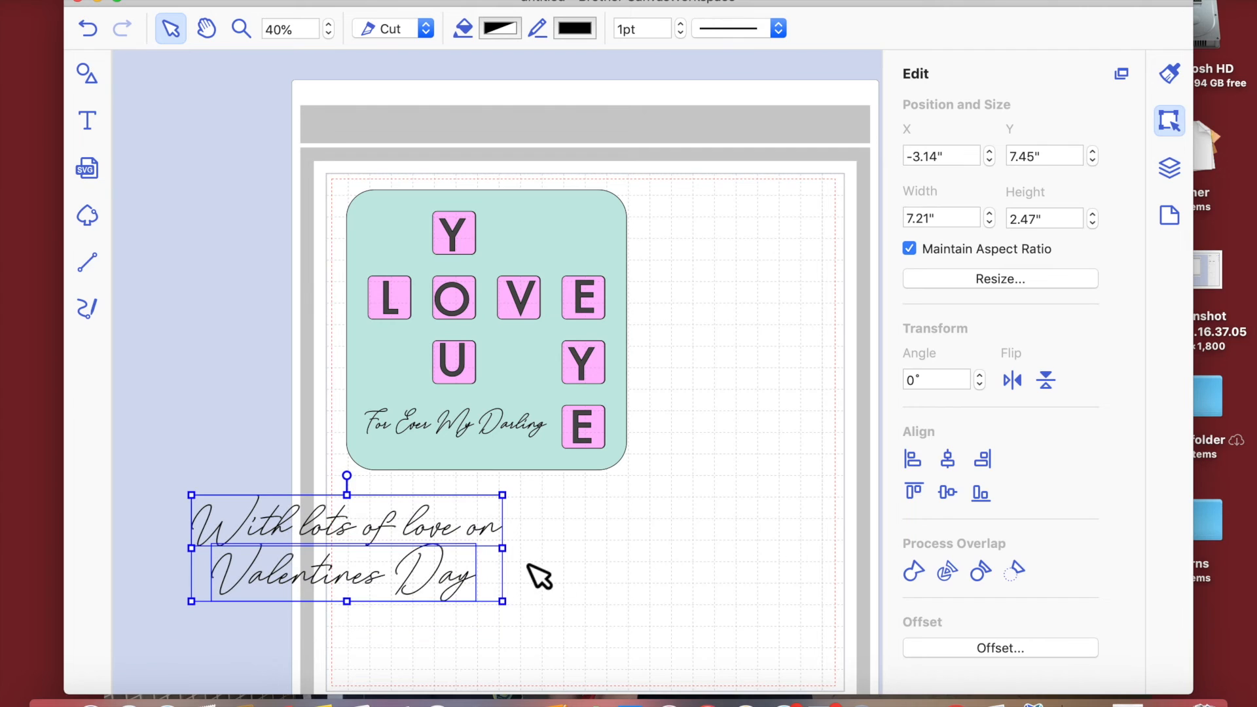
pyautogui.press('Right')
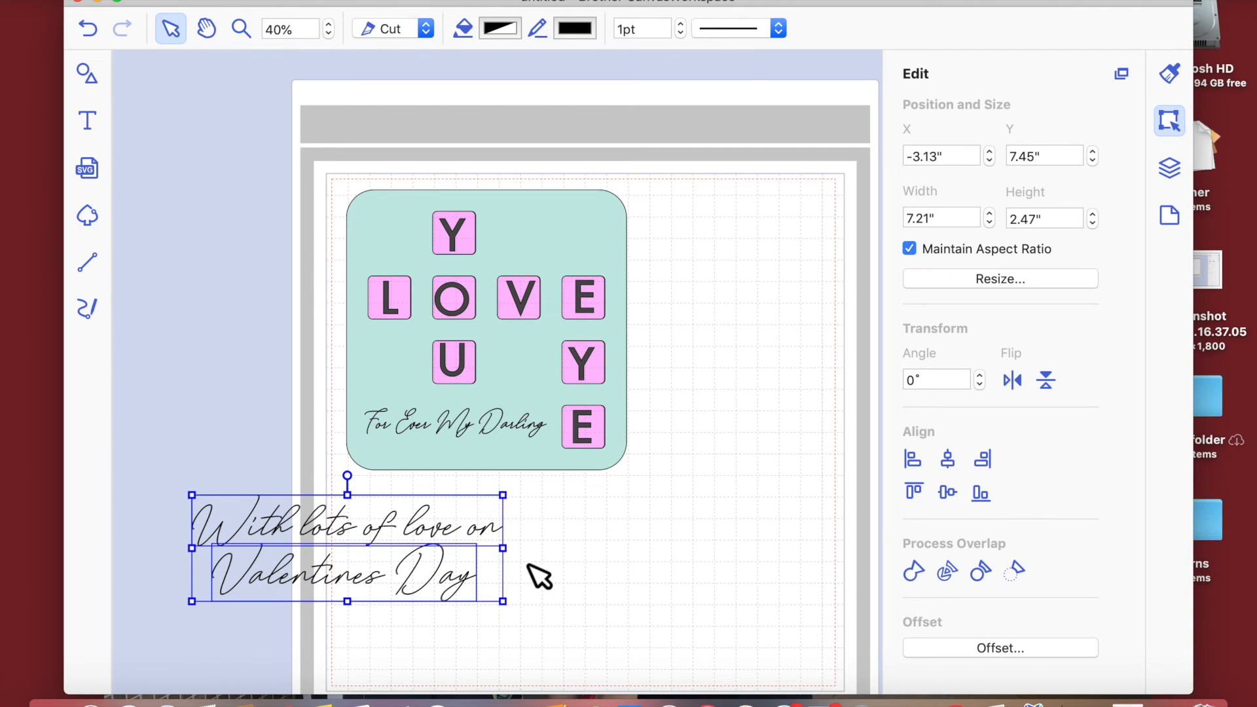
pyautogui.click(1170, 216)
pyautogui.hotkey('shift', 'Right')
pyautogui.hotkey('shift', 'Right')
pyautogui.hotkey('shift', 'Right')
pyautogui.hotkey('shift', 'Right')
pyautogui.hotkey('shift', 'Right')
pyautogui.hotkey('shift', 'Right')
pyautogui.hotkey('shift', 'Right')
pyautogui.hotkey('shift', 'Right')
pyautogui.hotkey('shift', 'Right')
pyautogui.hotkey('shift', 'Right')
pyautogui.hotkey('shift', 'Right')
pyautogui.hotkey('shift', 'Right')
pyautogui.hotkey('shift', 'Right')
pyautogui.hotkey('shift', 'Right')
pyautogui.hotkey('shift', 'Right')
pyautogui.hotkey('shift', 'Right')
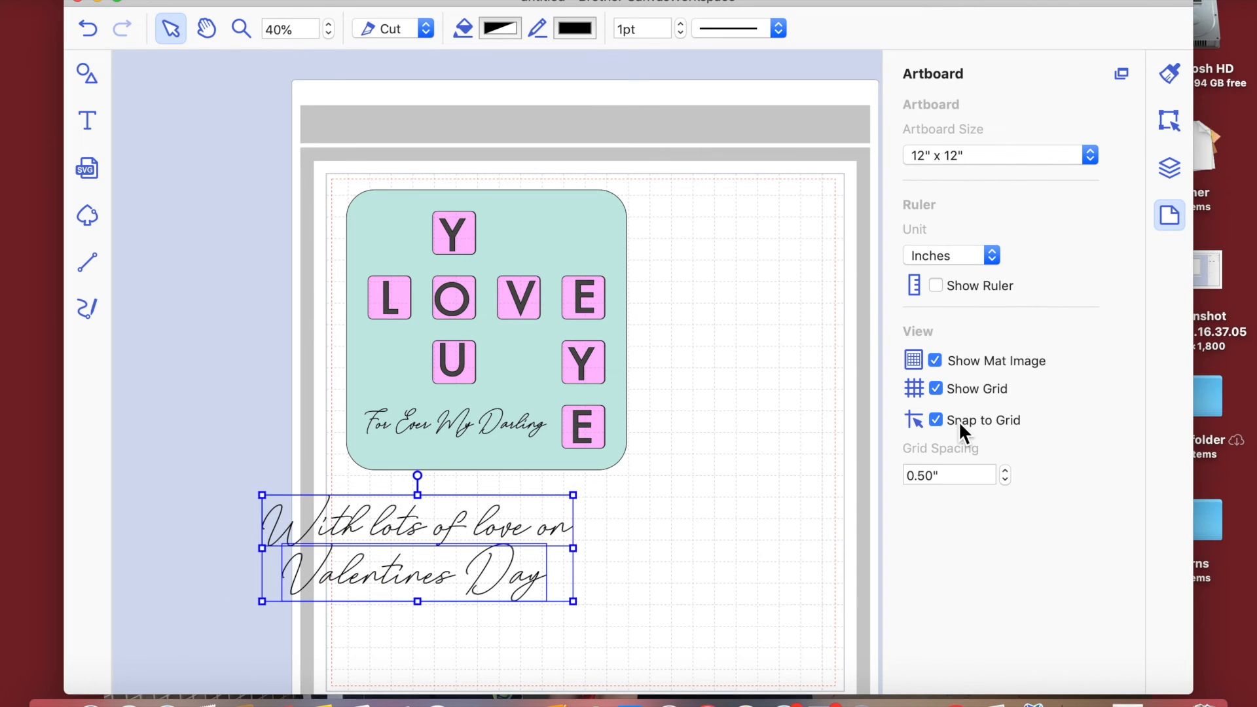
pyautogui.hotkey('shift', 'Right')
pyautogui.hotkey('shift', 'Right')
pyautogui.hotkey('shift', 'Right')
pyautogui.hotkey('shift', 'Right')
pyautogui.hotkey('shift', 'Right')
pyautogui.hotkey('shift', 'Right')
pyautogui.hotkey('shift', 'Right')
pyautogui.hotkey('shift', 'Right')
pyautogui.hotkey('shift', 'Right')
pyautogui.hotkey('shift', 'Right')
pyautogui.hotkey('shift', 'Right')
pyautogui.hotkey('shift', 'Right')
pyautogui.hotkey('shift', 'Right')
pyautogui.hotkey('shift', 'Right')
pyautogui.hotkey('shift', 'Right')
pyautogui.hotkey('shift', 'Right')
pyautogui.hotkey('shift', 'Right')
pyautogui.hotkey('shift', 'Right')
pyautogui.hotkey('shift', 'Right')
pyautogui.hotkey('shift', 'Right')
pyautogui.hotkey('shift', 'Right')
pyautogui.hotkey('shift', 'Right')
pyautogui.hotkey('shift', 'Right')
pyautogui.hotkey('shift', 'Right')
pyautogui.hotkey('shift', 'Right')
pyautogui.hotkey('shift', 'Right')
pyautogui.hotkey('shift', 'Right')
pyautogui.hotkey('shift', 'Right')
pyautogui.hotkey('shift', 'Right')
pyautogui.hotkey('shift', 'Right')
pyautogui.hotkey('shift', 'Right')
pyautogui.hotkey('shift', 'Right')
pyautogui.hotkey('shift', 'Right')
pyautogui.hotkey('shift', 'Right')
pyautogui.hotkey('shift', 'Right')
pyautogui.hotkey('shift', 'Right')
pyautogui.hotkey('shift', 'Right')
pyautogui.hotkey('shift', 'Right')
pyautogui.hotkey('shift', 'Right')
pyautogui.hotkey('shift', 'Right')
pyautogui.hotkey('shift', 'Right')
pyautogui.hotkey('shift', 'Right')
pyautogui.hotkey('shift', 'Right')
pyautogui.hotkey('shift', 'Right')
pyautogui.hotkey('shift', 'Right')
pyautogui.hotkey('shift', 'Right')
pyautogui.hotkey('shift', 'Right')
pyautogui.click(683, 660)
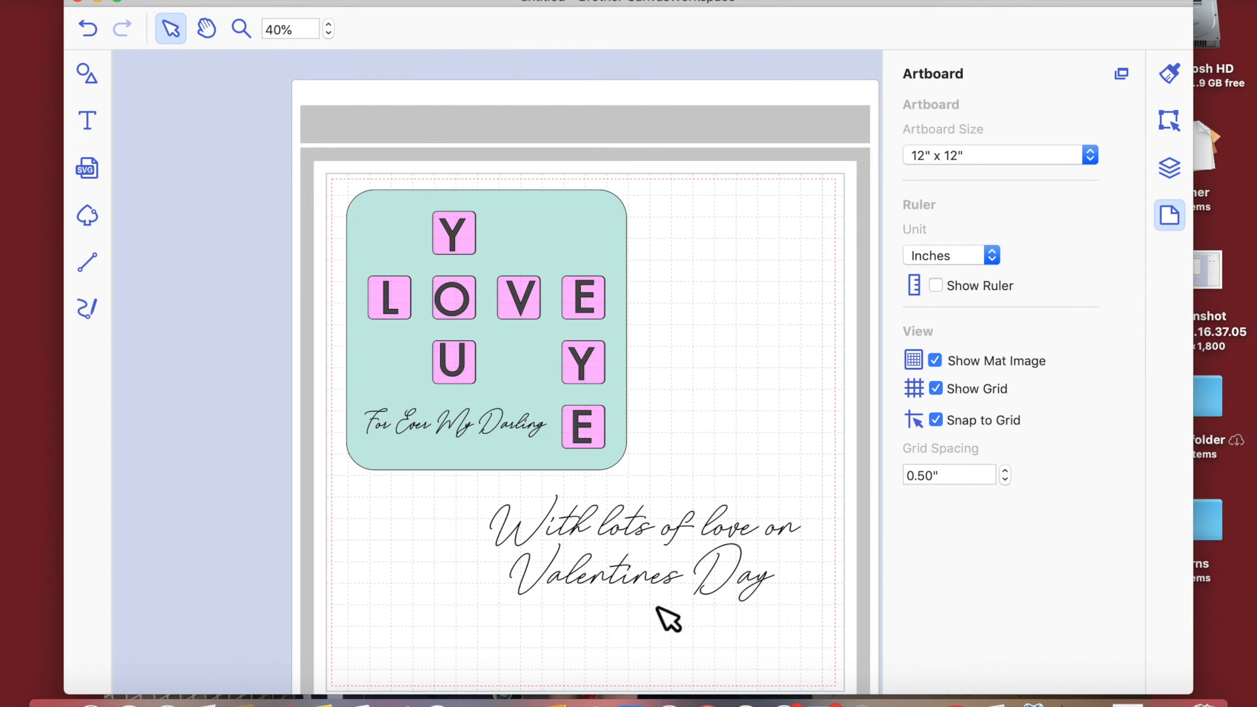
# - Group the two message lines into one object and shrink it proportionally to about two thirds of its size
pyautogui.click(740, 586)
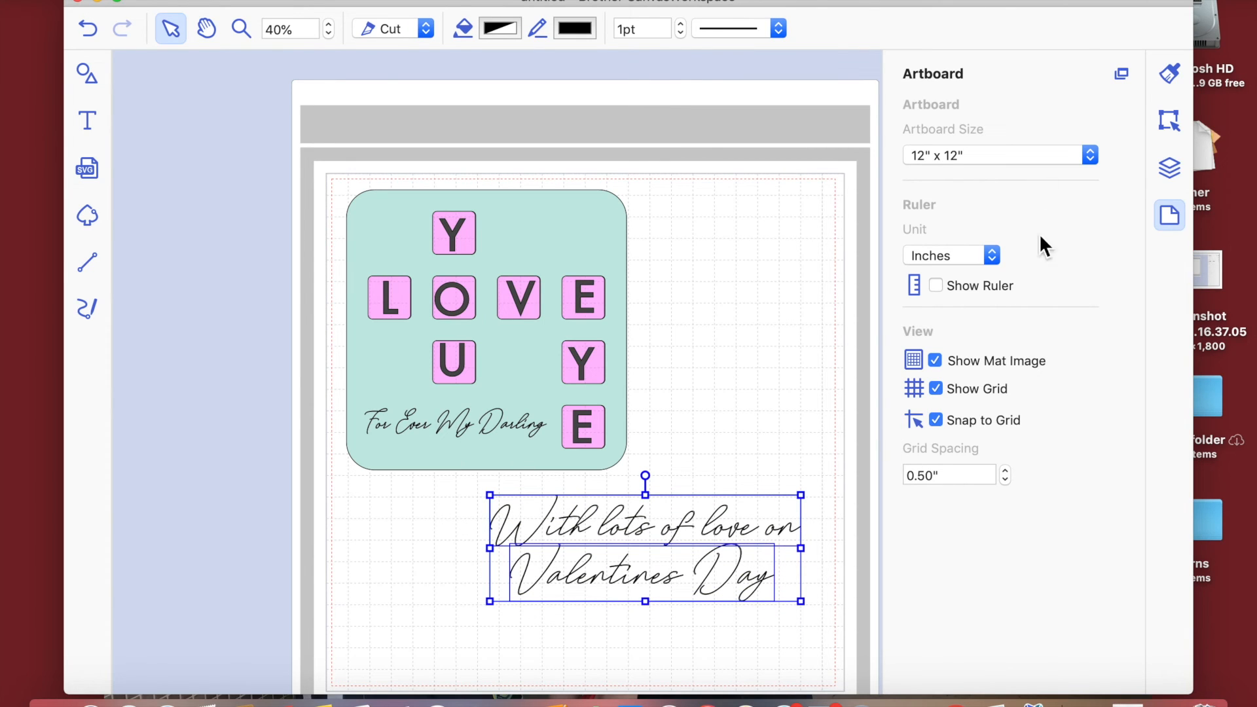
pyautogui.click(1169, 164)
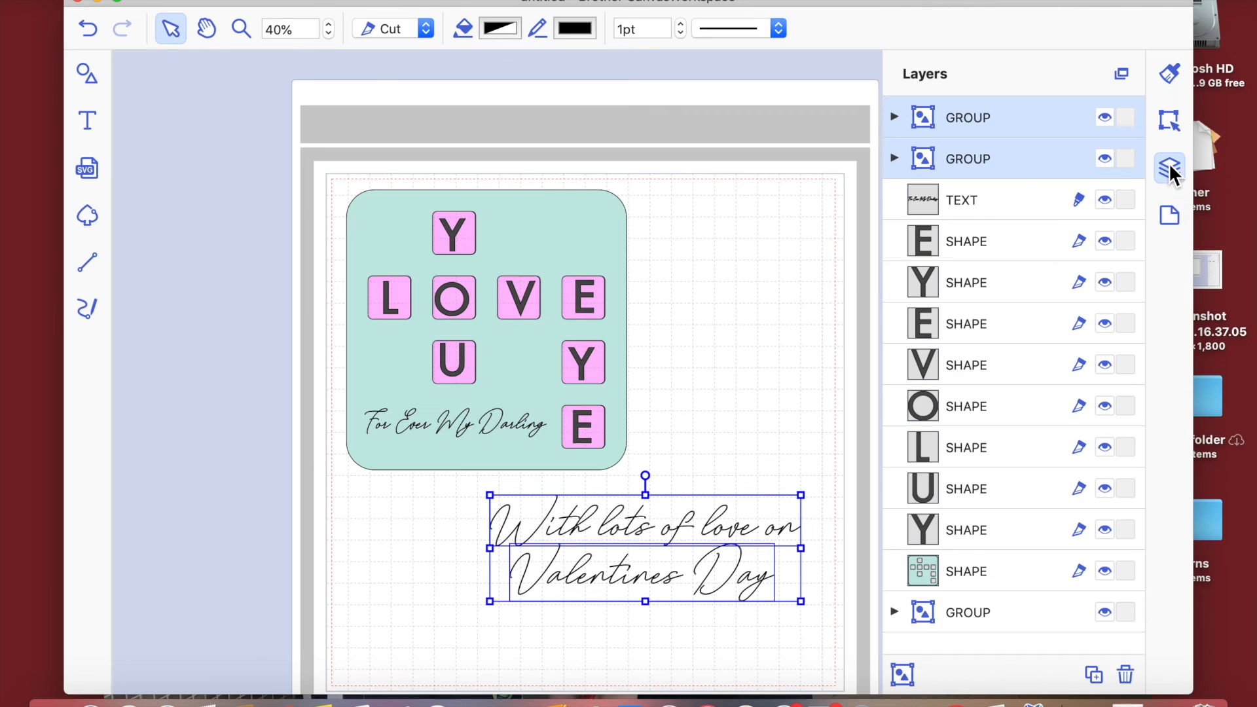
pyautogui.rightClick(1014, 152)
pyautogui.click(1055, 272)
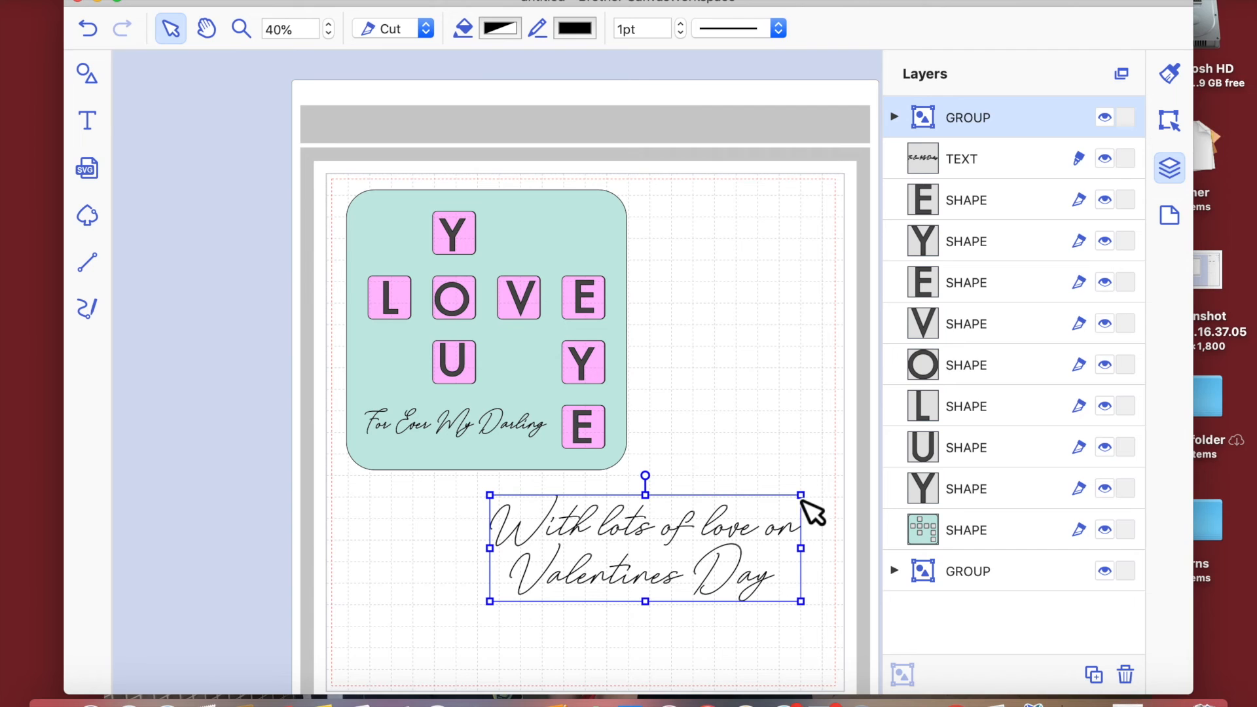
pyautogui.moveTo(807, 504); pyautogui.dragTo(703, 547)
pyautogui.click(779, 564)
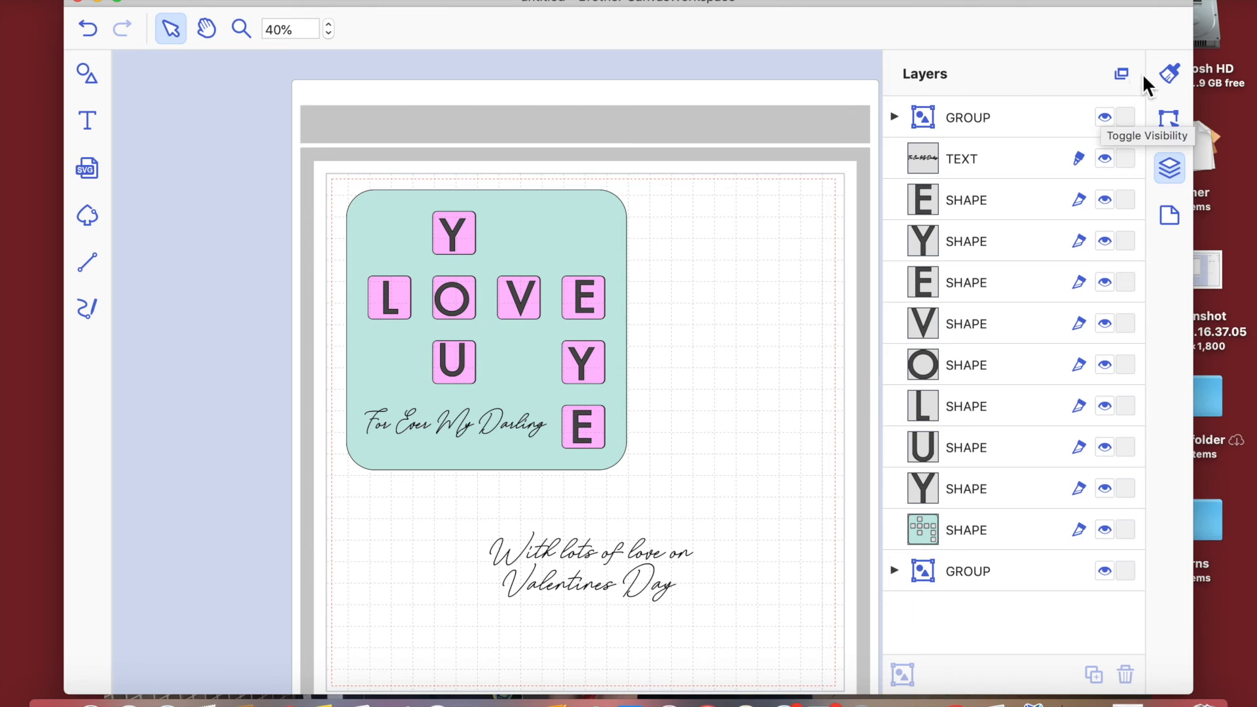
# - Set the operation of the grouped Valentines Day message to Draw
pyautogui.click(1170, 75)
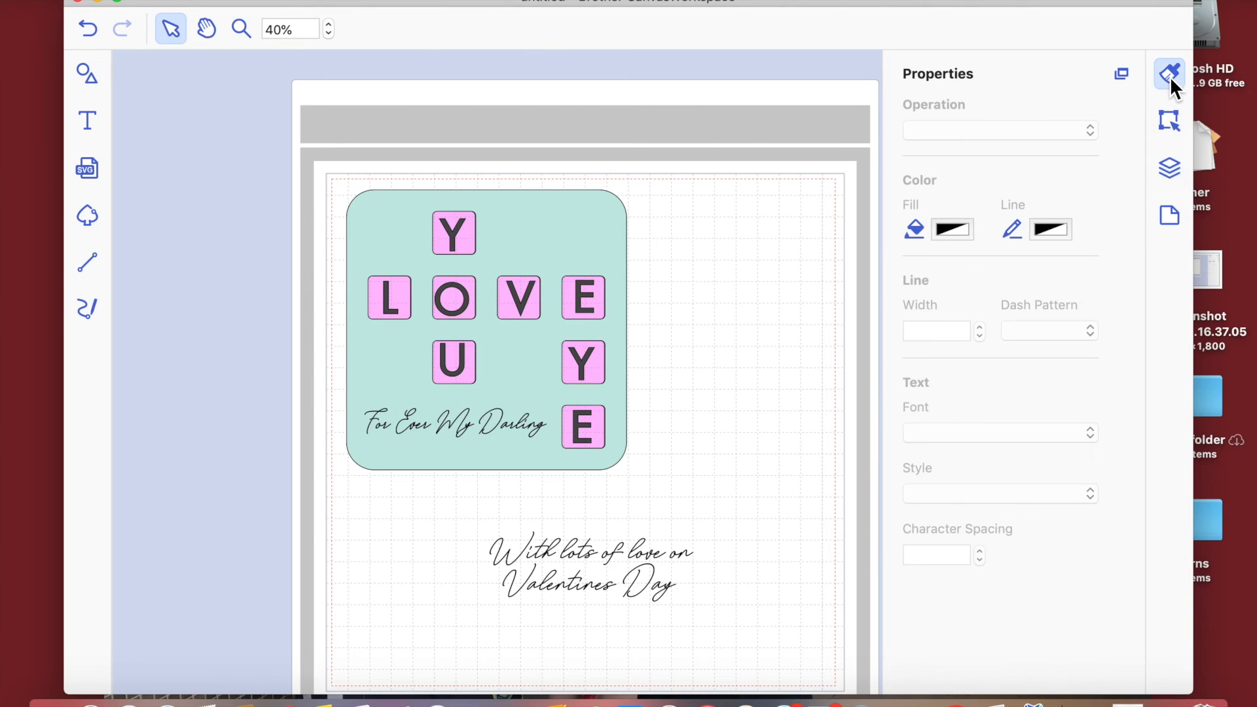
pyautogui.click(645, 581)
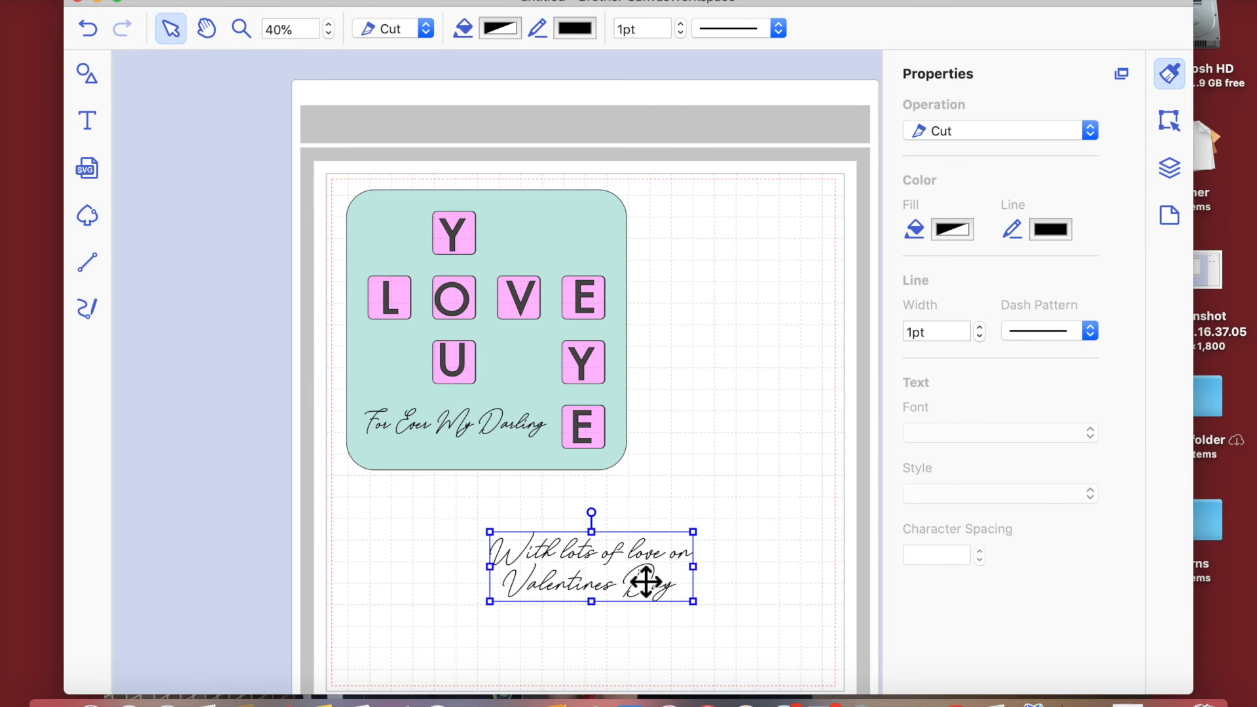
pyautogui.click(1089, 134)
pyautogui.click(1072, 155)
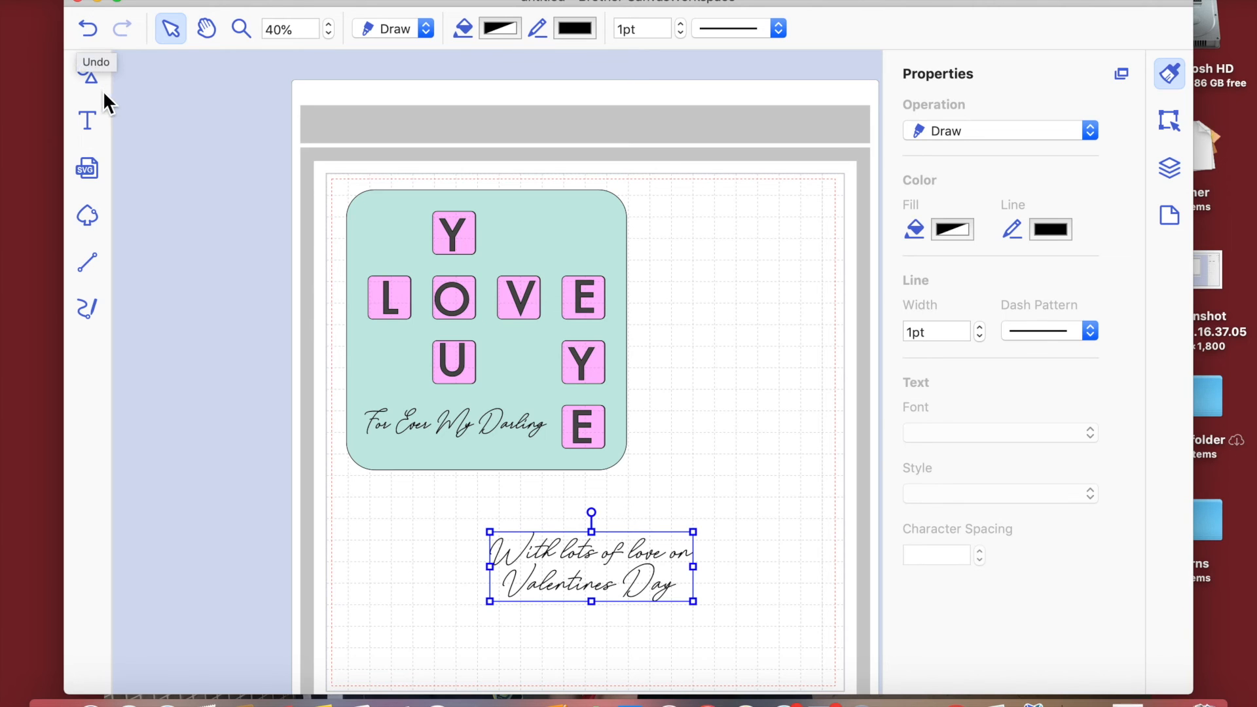
# - Insert the plain heart from the Heart category of the shape library
pyautogui.click(90, 77)
pyautogui.scroll(-20, 240, 496)
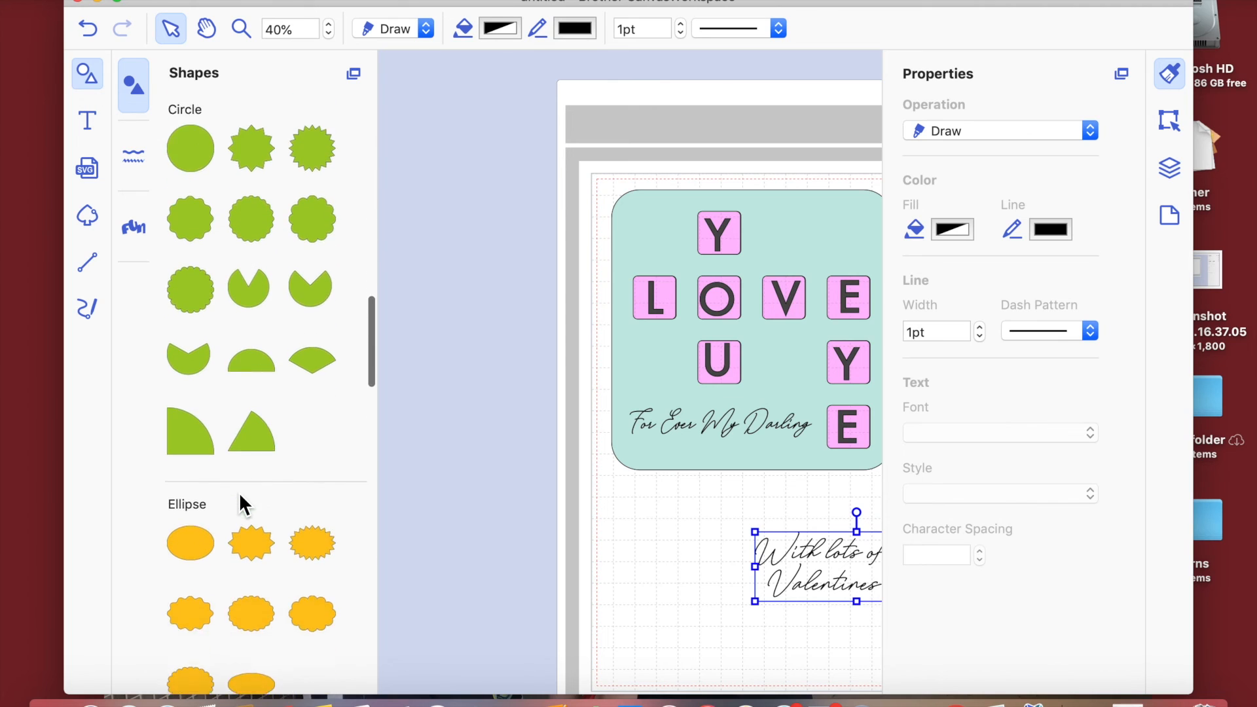
pyautogui.scroll(-20, 239, 504)
pyautogui.scroll(5, 240, 504)
pyautogui.scroll(-2, 240, 504)
pyautogui.scroll(-10, 238, 492)
pyautogui.scroll(8, 238, 493)
pyautogui.scroll(3, 238, 492)
pyautogui.scroll(-12, 239, 493)
pyautogui.scroll(-2, 238, 493)
pyautogui.scroll(14, 239, 493)
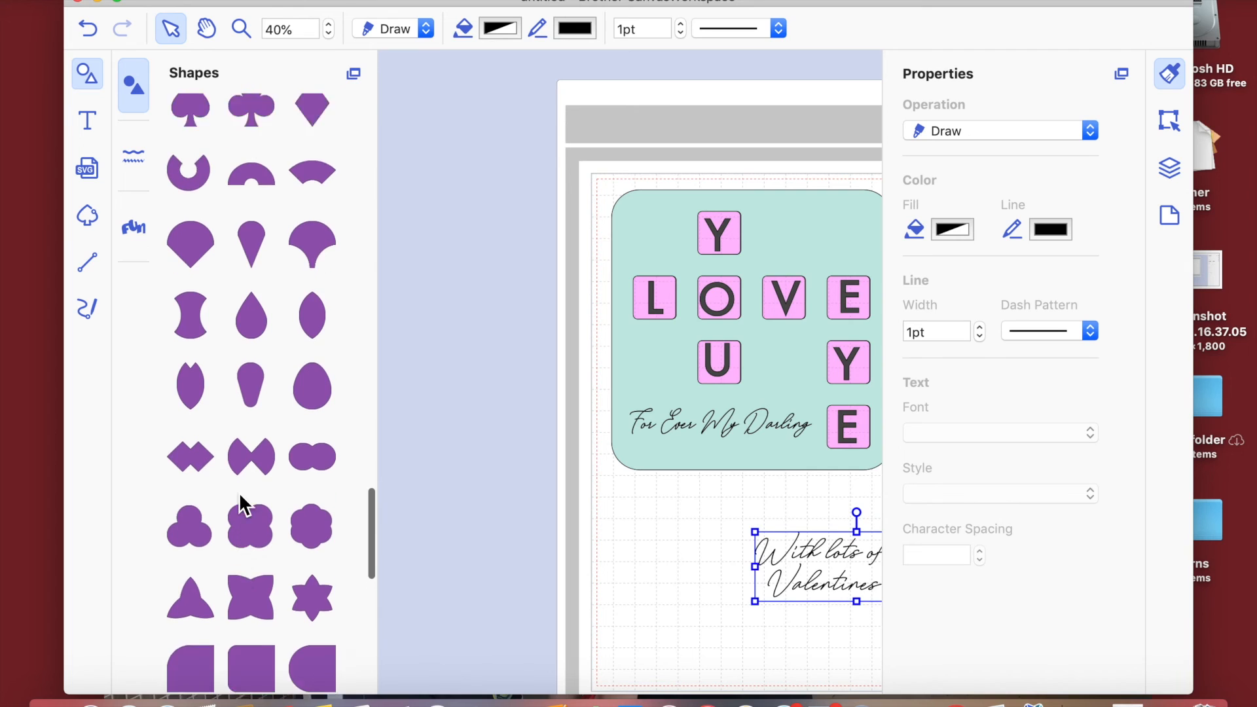
pyautogui.scroll(4, 240, 497)
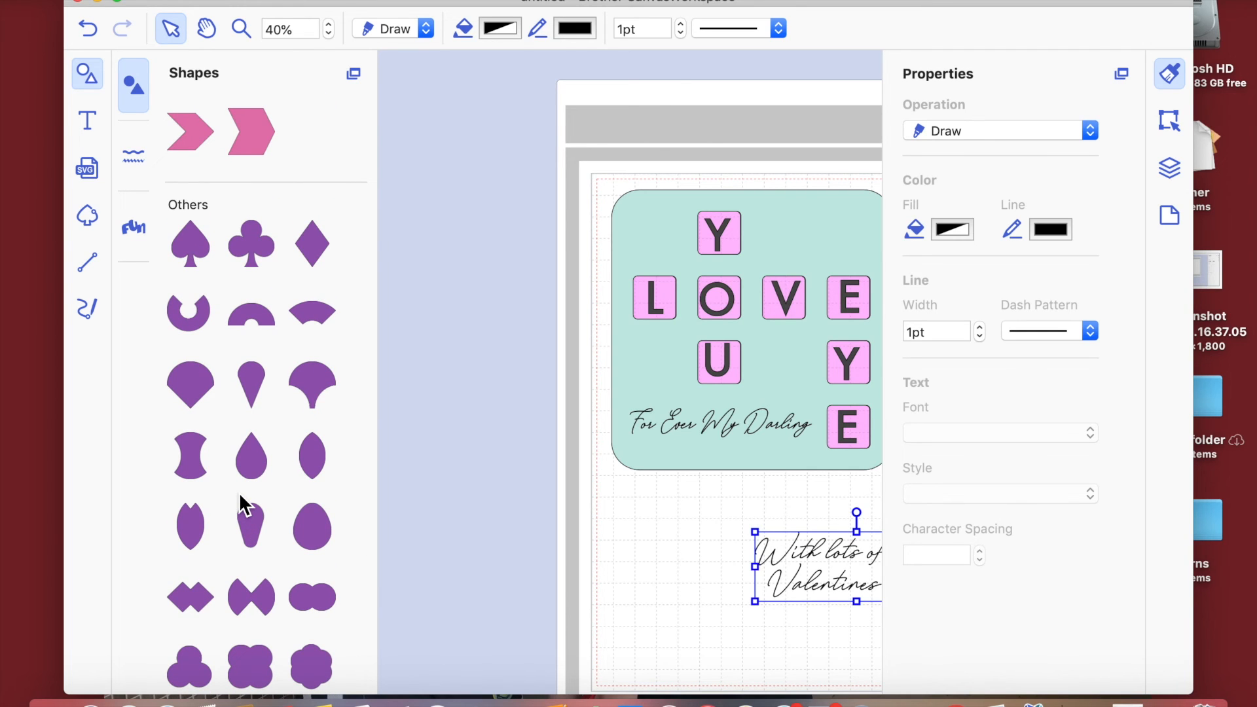
pyautogui.scroll(-5, 239, 498)
pyautogui.scroll(8, 239, 498)
pyautogui.scroll(8, 240, 498)
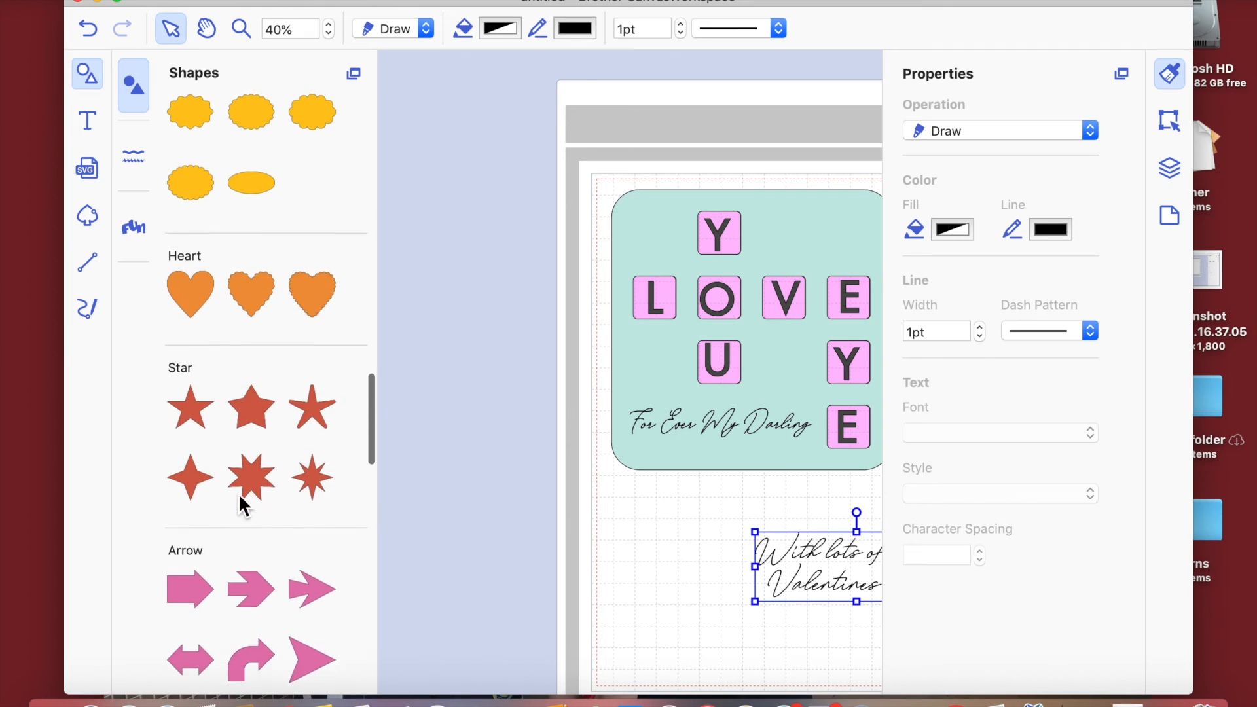
pyautogui.click(195, 312)
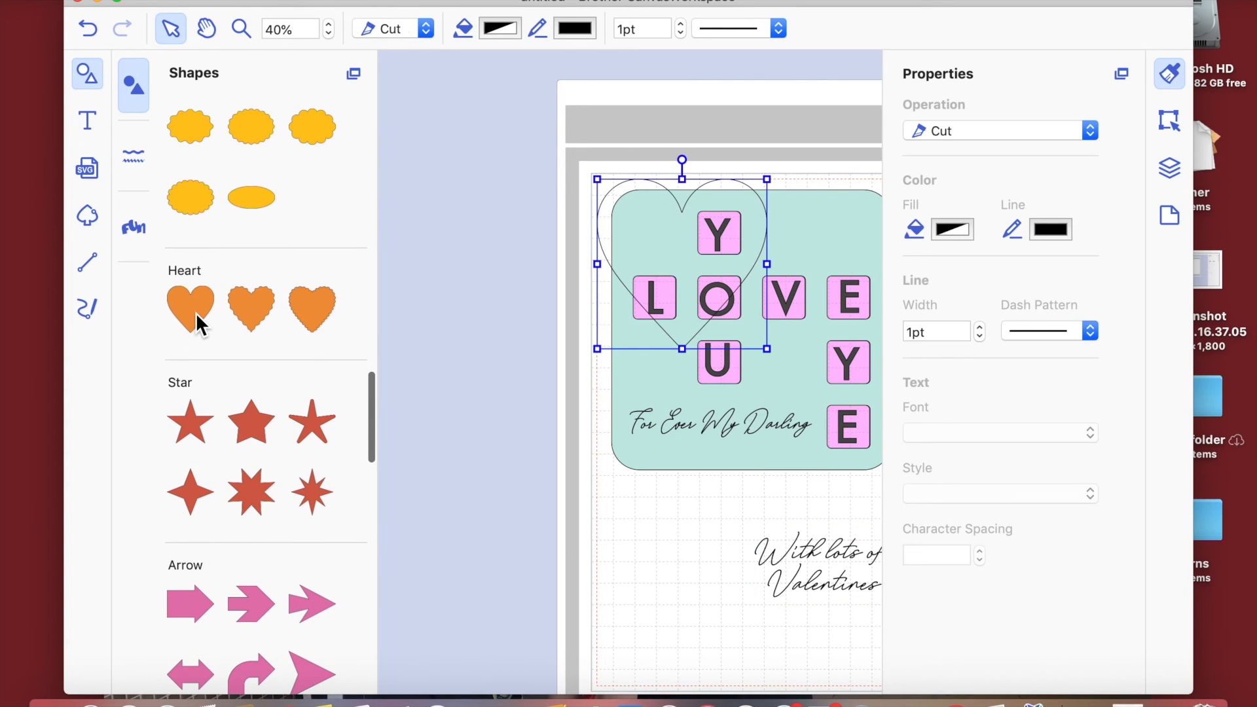
# - Shrink the heart, place it on the mint panel above the V square, and add a tilted copy overlapping its lower right
pyautogui.click(117, 2)
pyautogui.moveTo(541, 142); pyautogui.dragTo(749, 188)
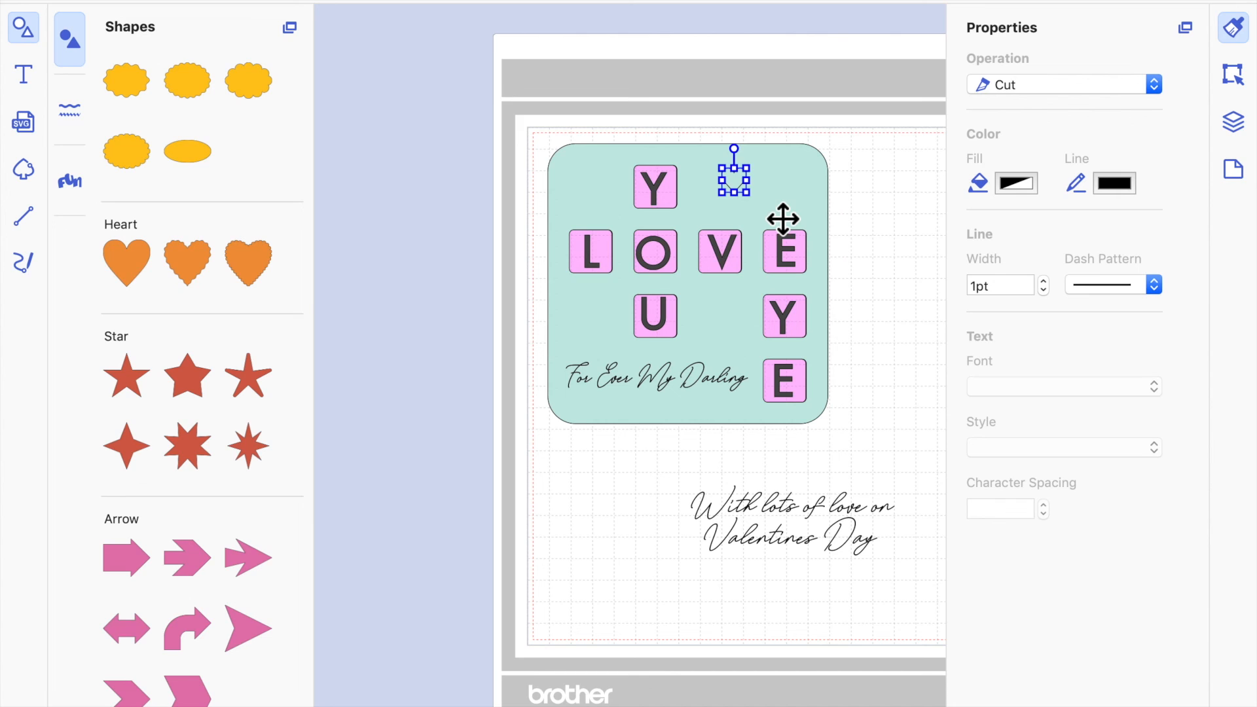
pyautogui.moveTo(753, 175); pyautogui.dragTo(765, 168)
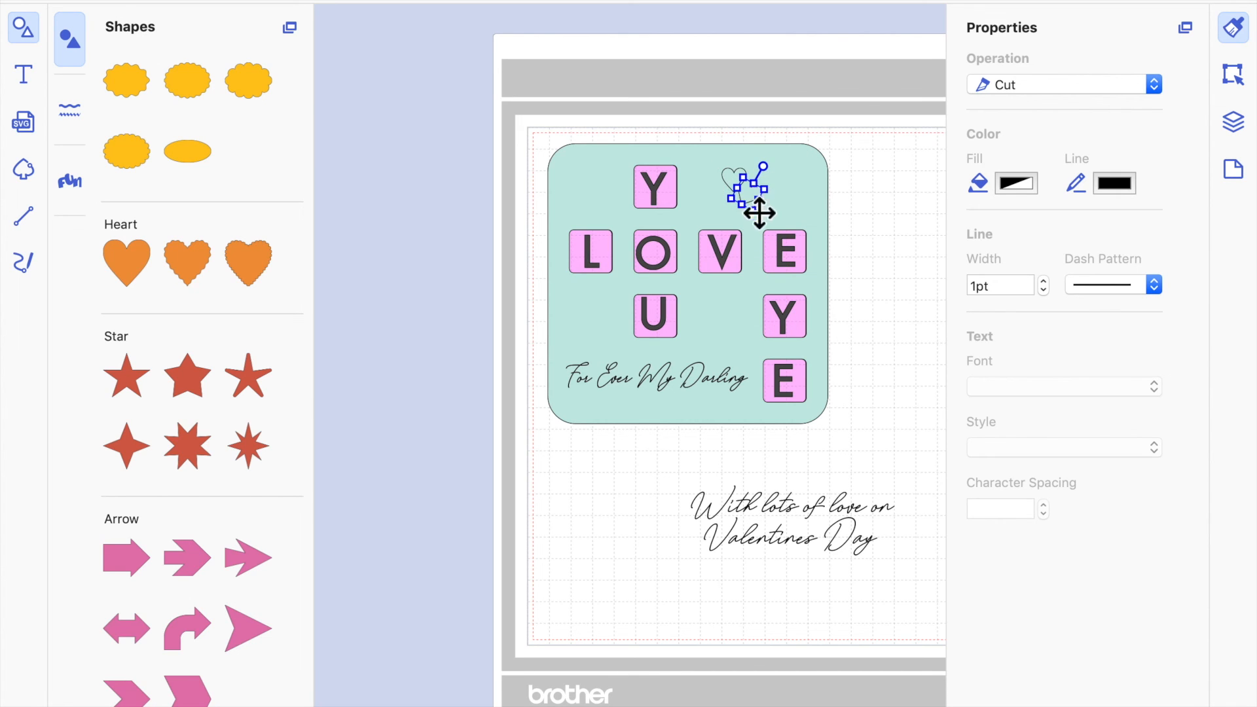
# - Fill both small hearts with Maraschino red, then close the colour picker and the shape library
pyautogui.click(831, 199)
pyautogui.click(744, 188)
pyautogui.keyDown('shift'); pyautogui.click(761, 197); pyautogui.keyUp('shift')
pyautogui.click(1016, 183)
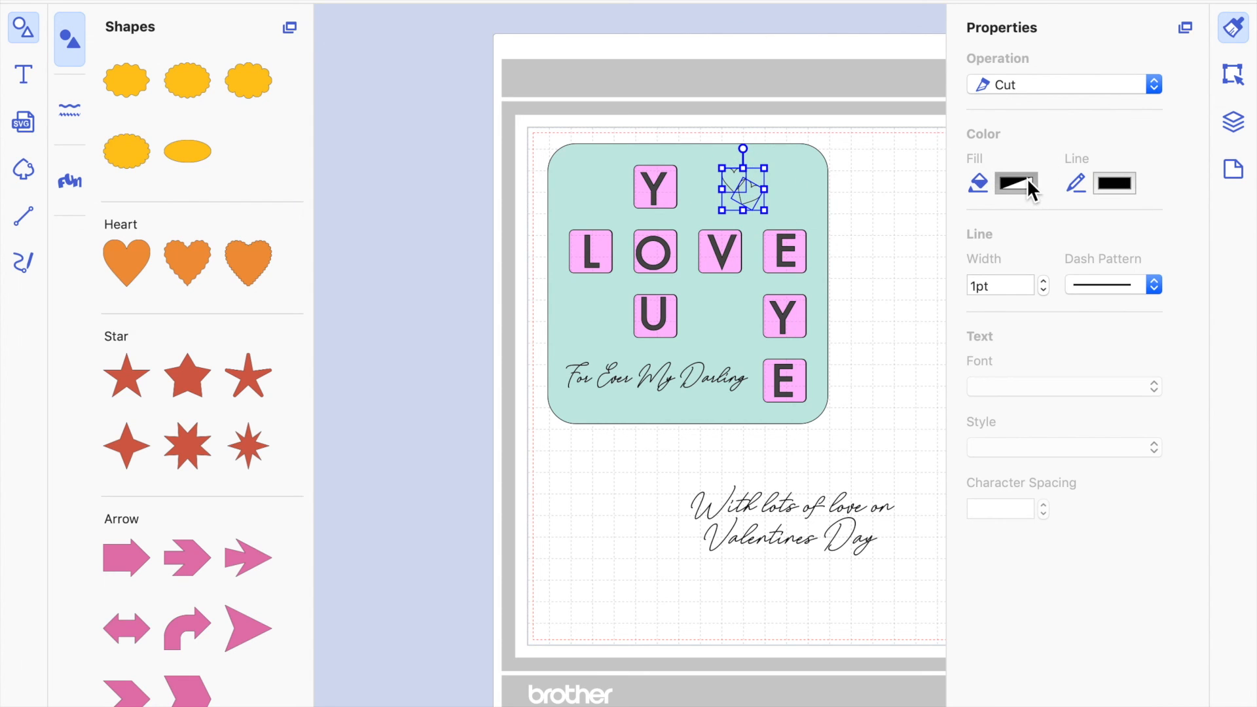
pyautogui.click(233, 374)
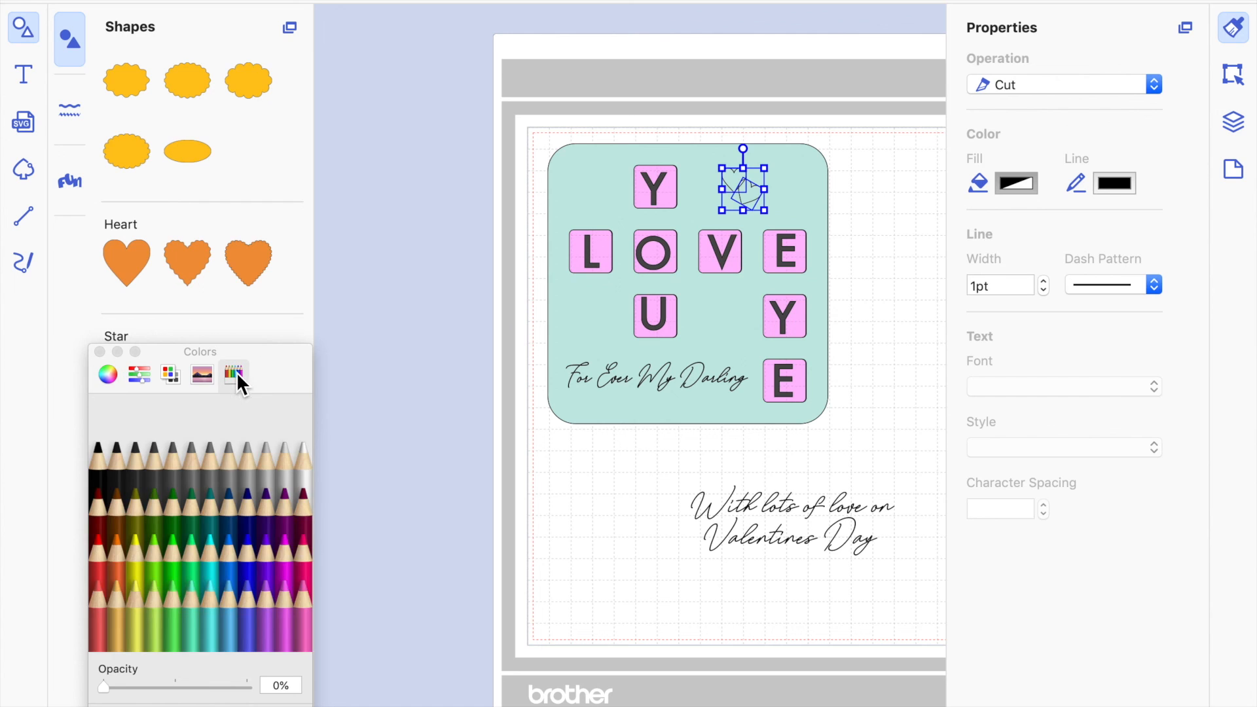
pyautogui.click(100, 561)
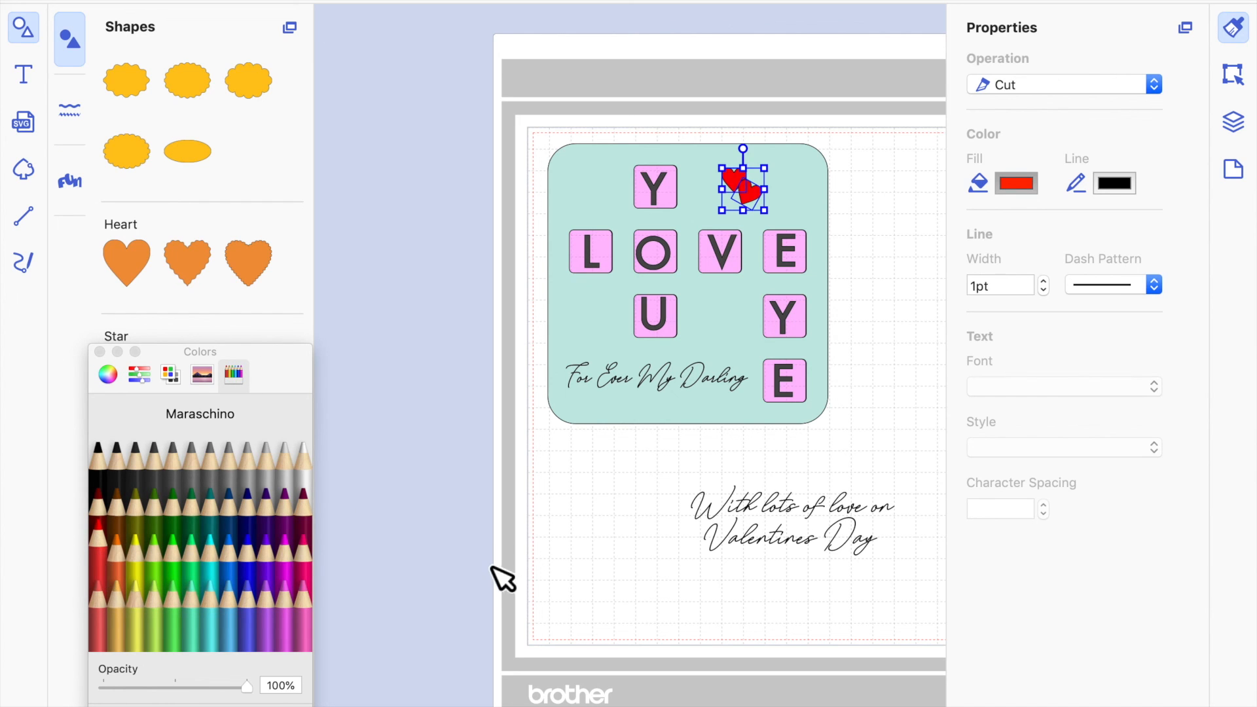
pyautogui.click(623, 525)
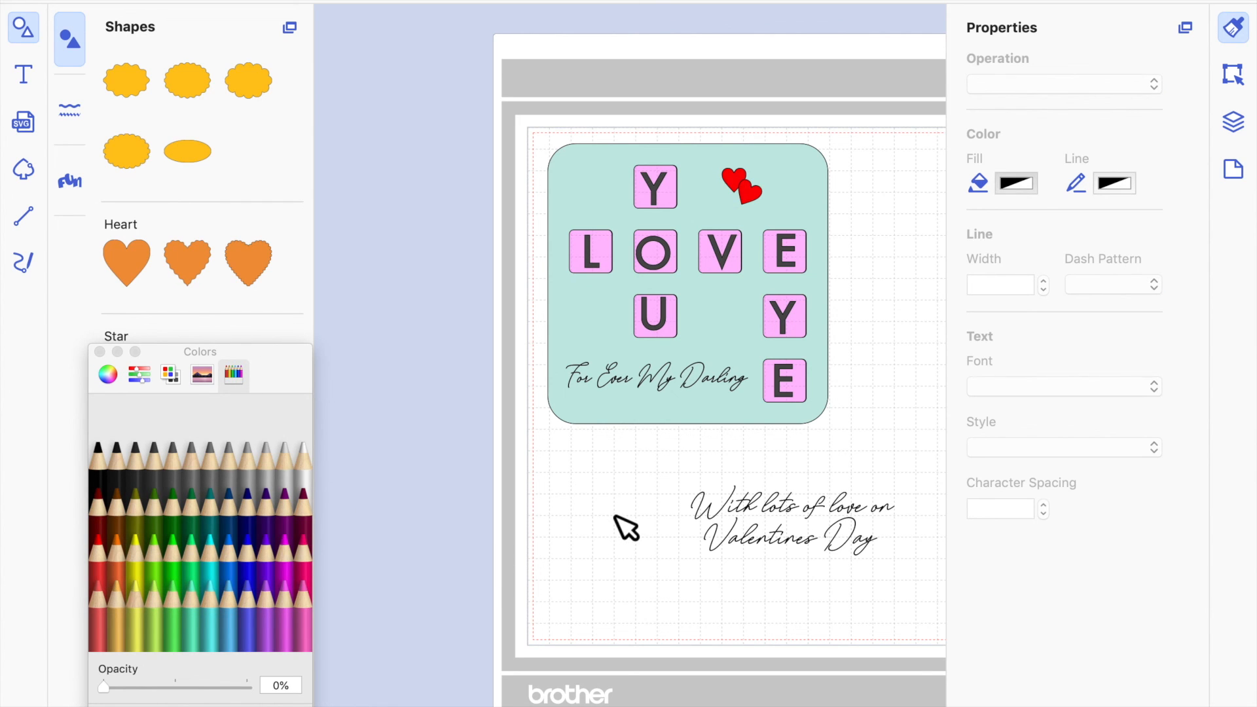
pyautogui.click(25, 28)
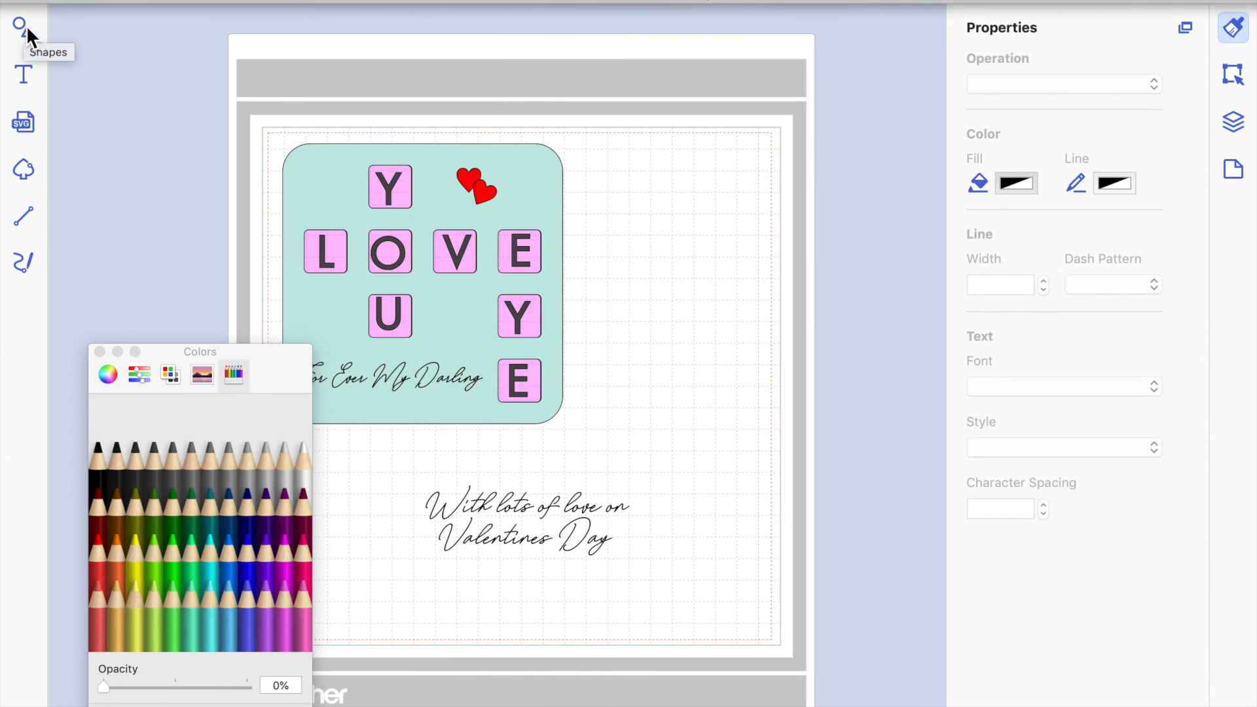
pyautogui.click(99, 352)
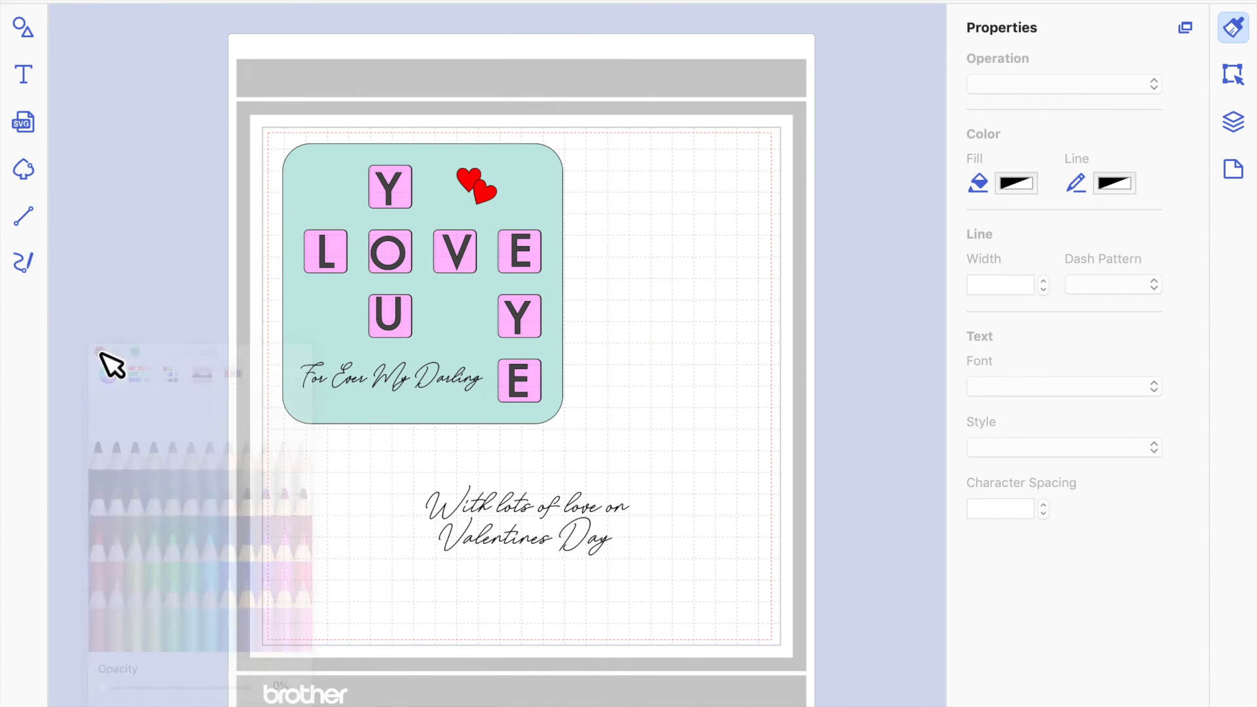
# - Check the mint panel's position and size, then deselect it and return the window to its normal size
pyautogui.click(348, 155)
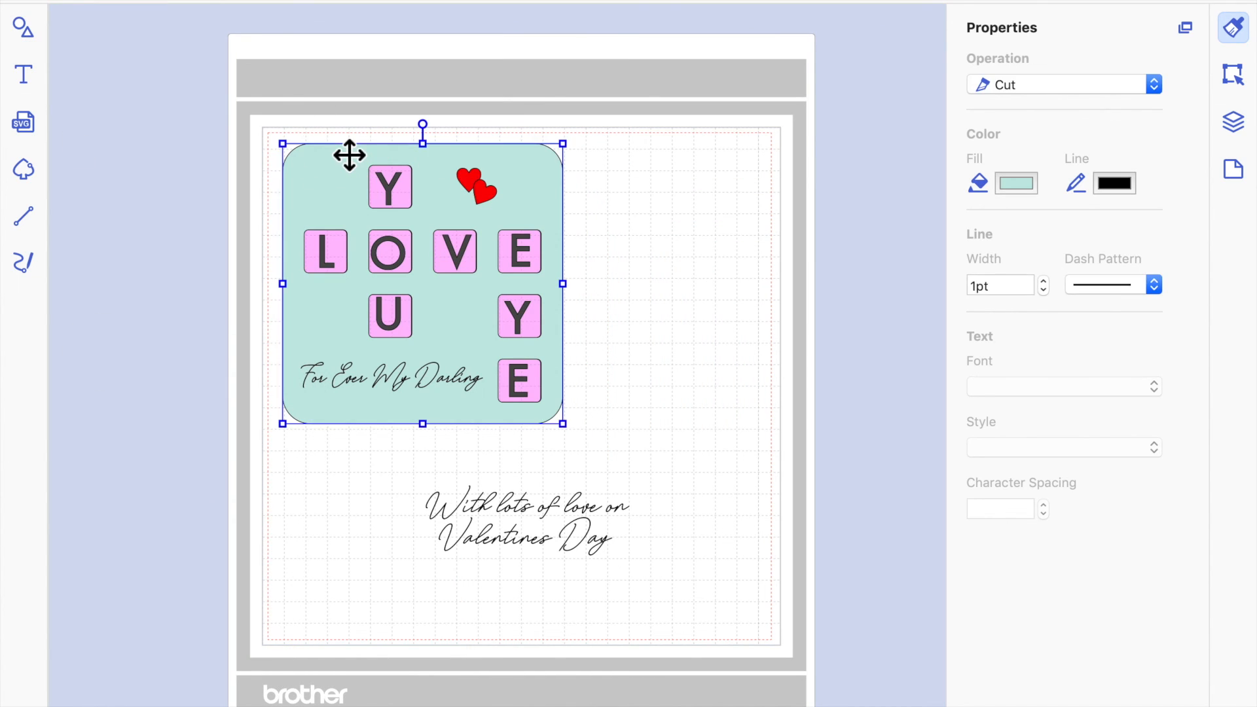
pyautogui.click(1232, 77)
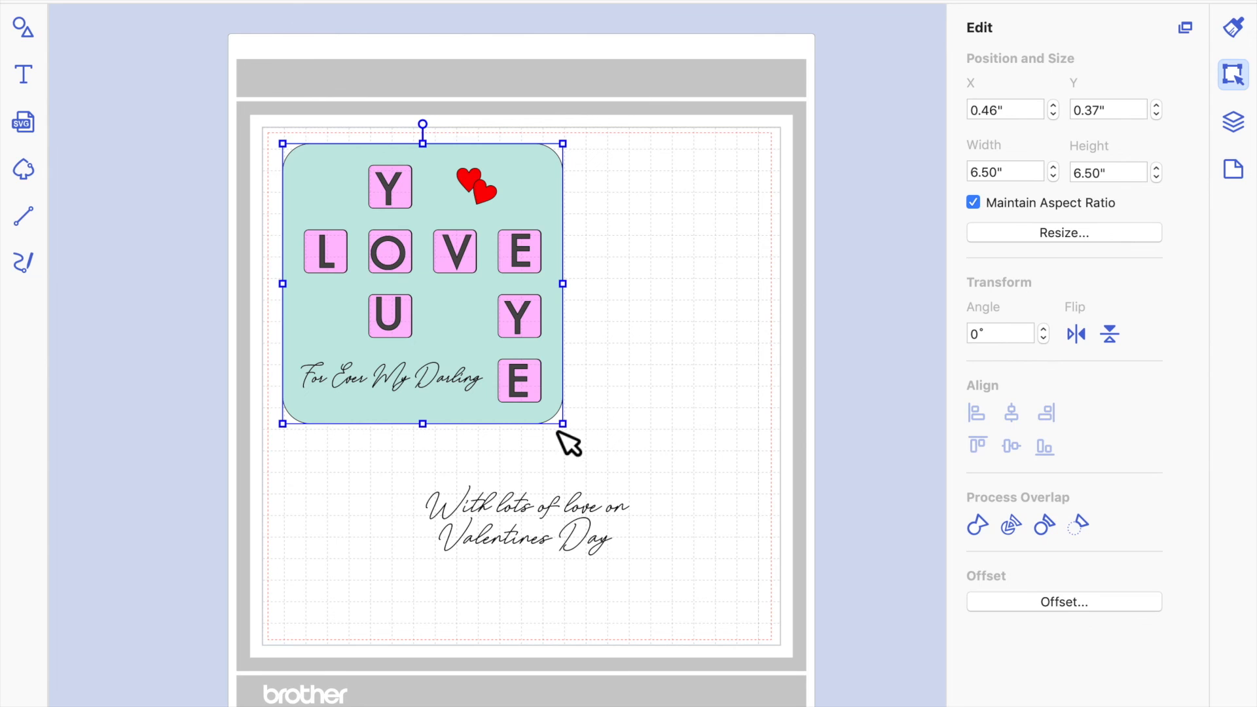
pyautogui.click(655, 377)
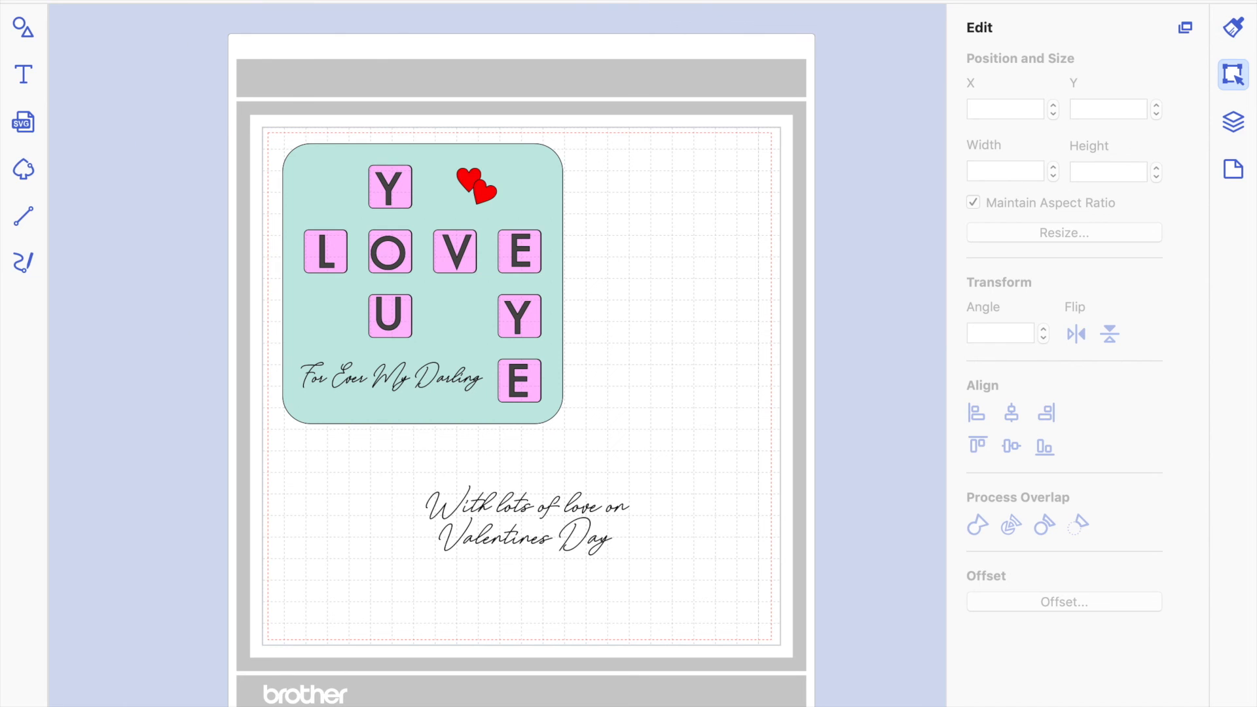
pyautogui.click(57, 0)
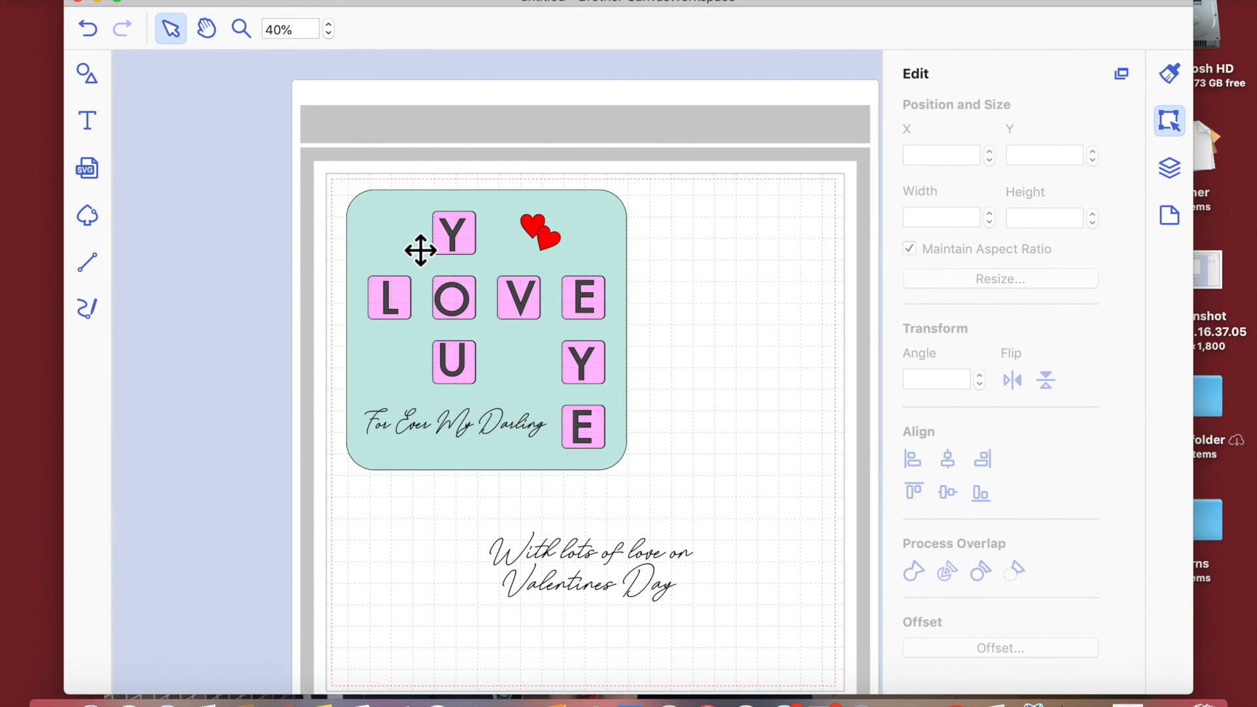